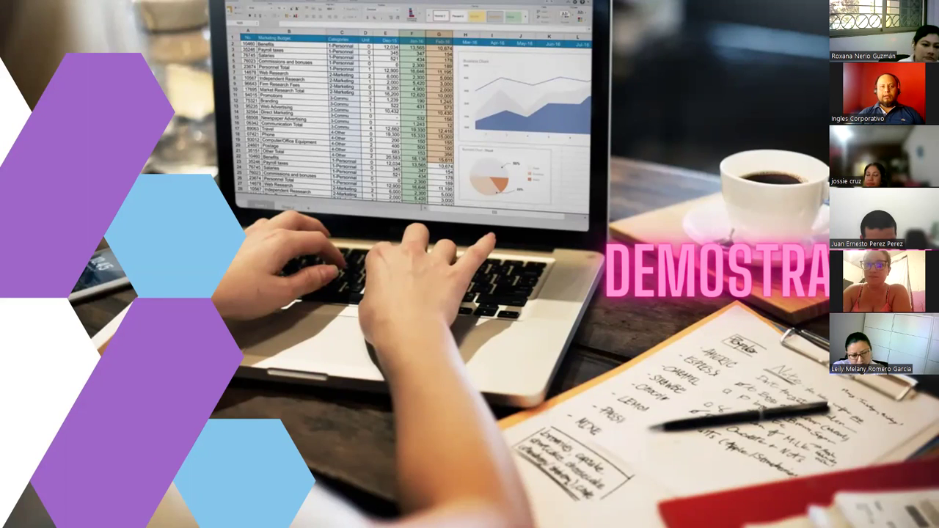
Step: Switch to the Clase Sesión 15 workbook in Excel and enlarge the view of the Ejercicio 15 sheet
key(alt+Tab)
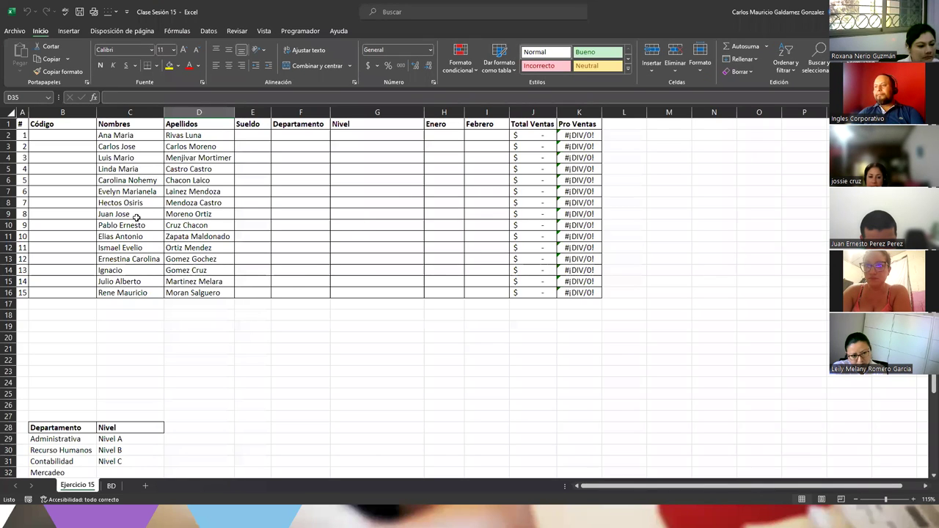
ctrl+scroll(119, 218, up, 2)
ctrl+scroll(120, 218, up, 1)
scroll(119, 218, up, 1)
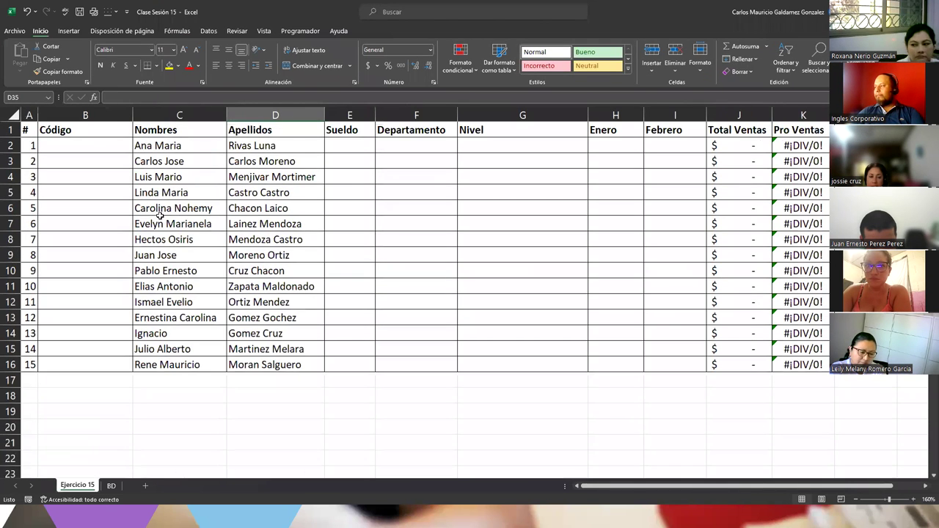
click(44, 146)
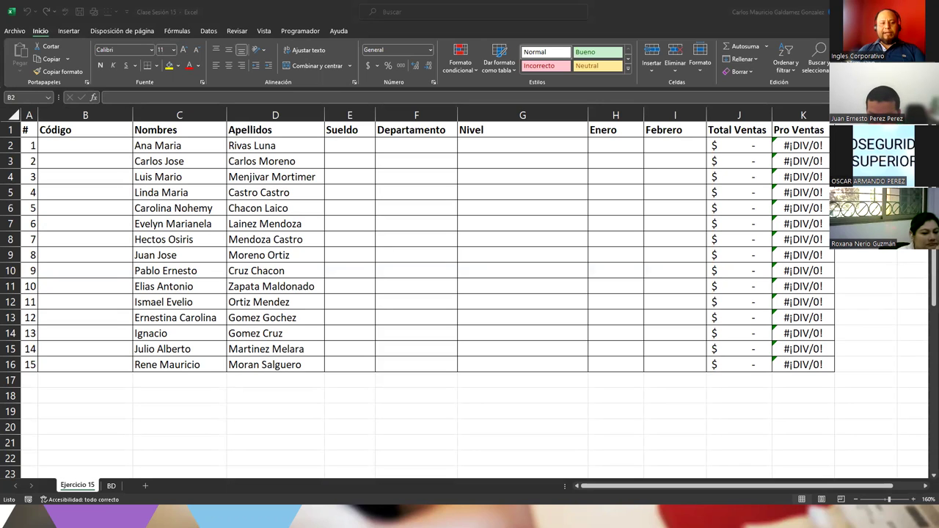
click(134, 301)
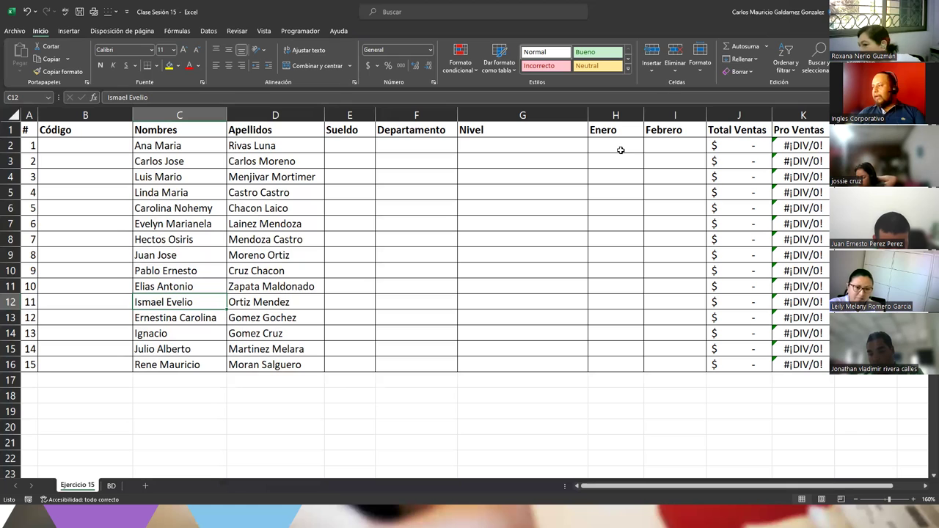
Step: Review the Enero, Febrero, Sueldo, Departamento and Nivel columns of the employee table
drag(613, 145, 653, 369)
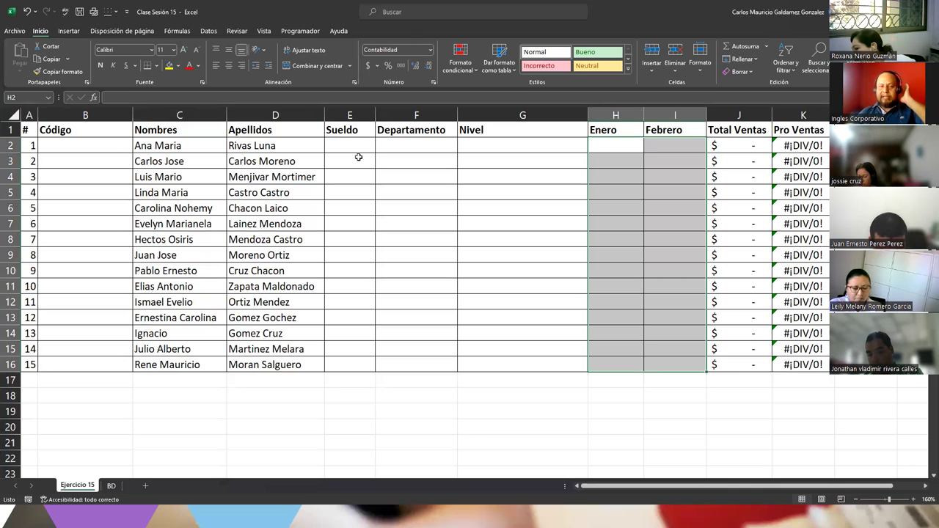
click(341, 145)
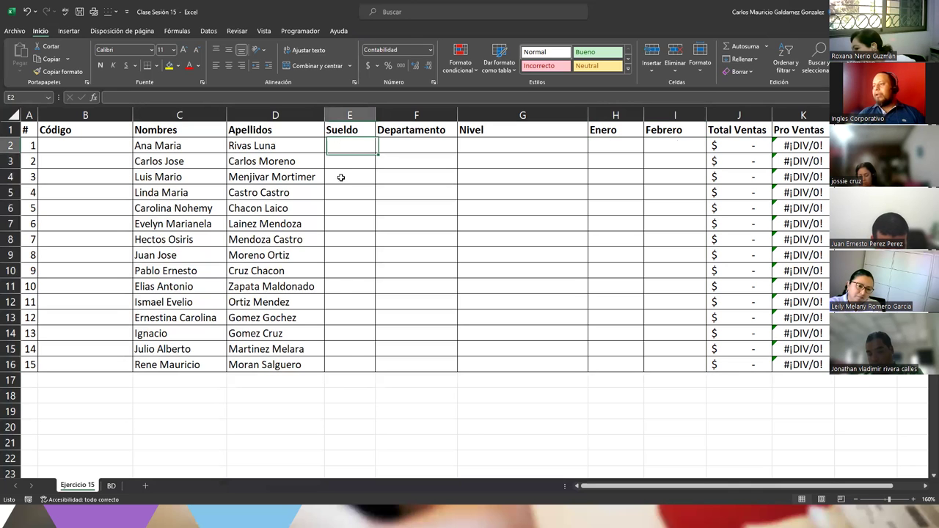
drag(340, 176, 348, 357)
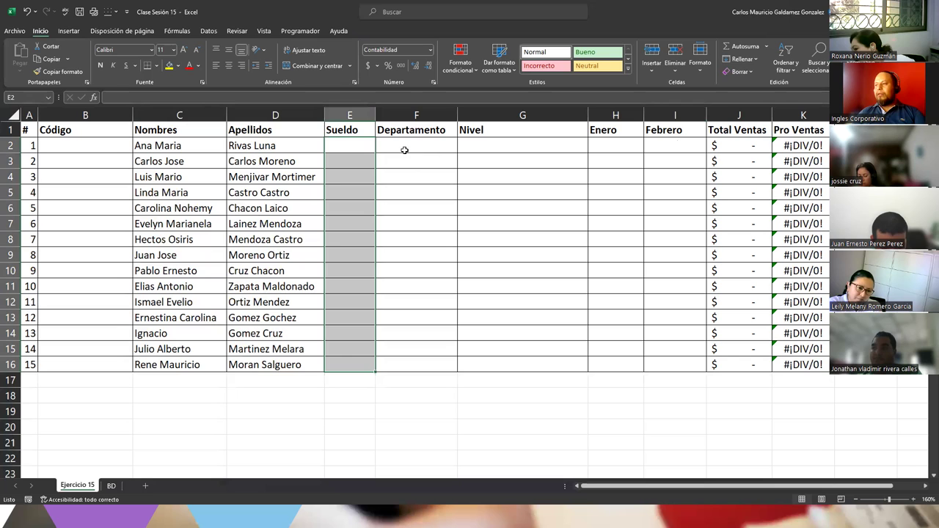
drag(396, 142, 474, 369)
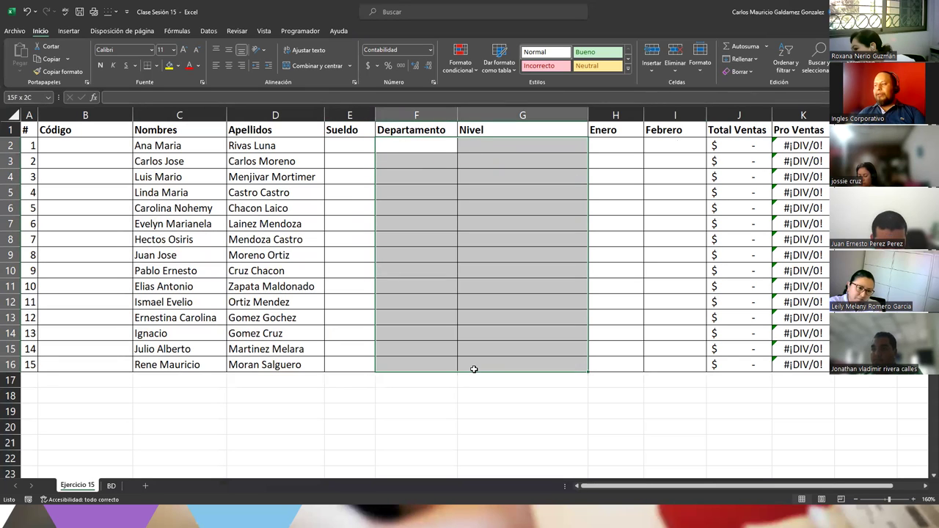
click(443, 336)
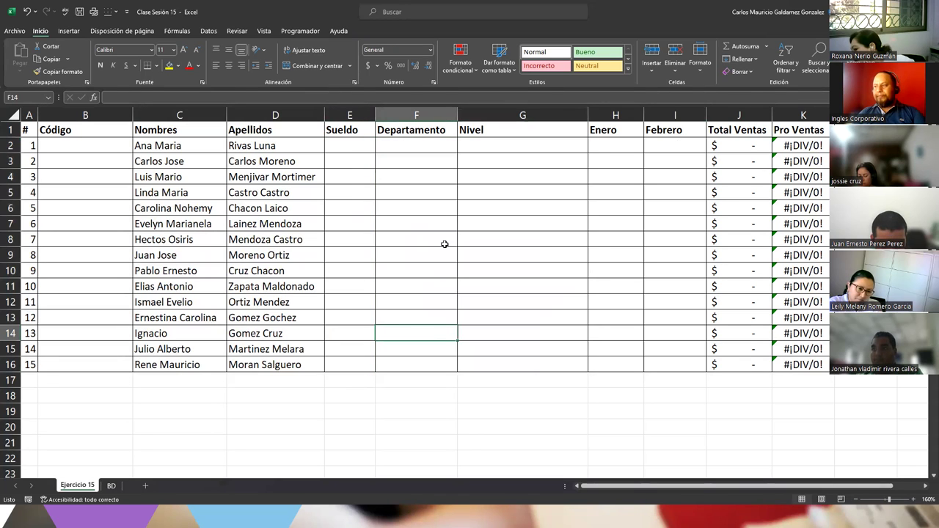
drag(398, 147, 409, 362)
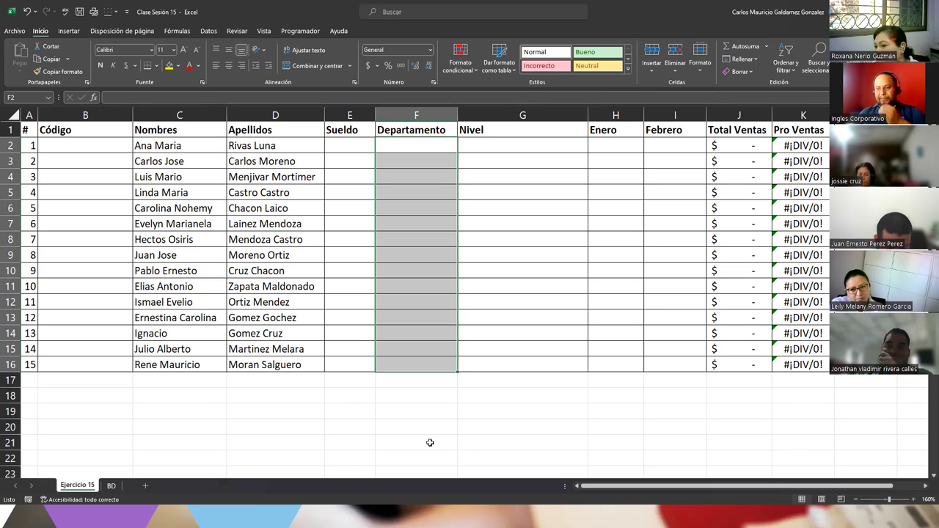
Step: Examine the Departamento and Nivel lists below the employee table
scroll(294, 304, down, 5)
scroll(249, 268, down, 5)
scroll(249, 291, up, 5)
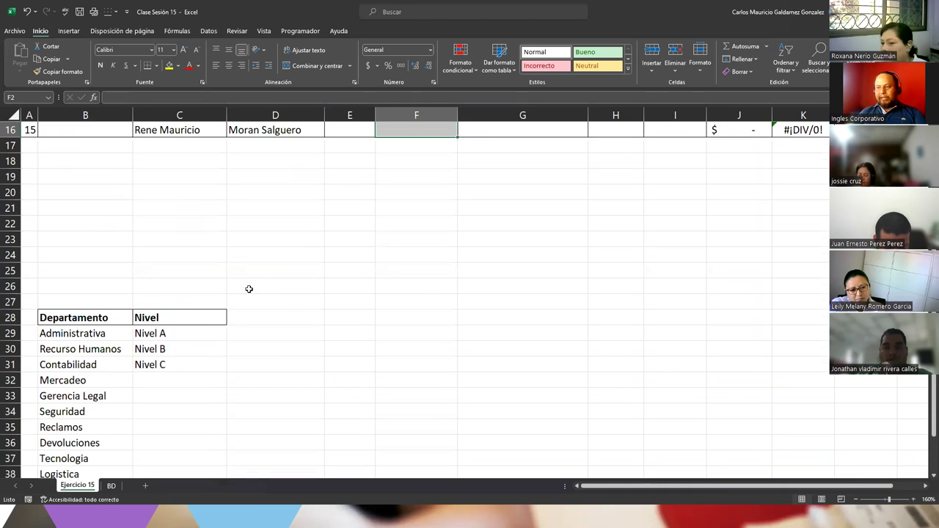
scroll(251, 304, down, 5)
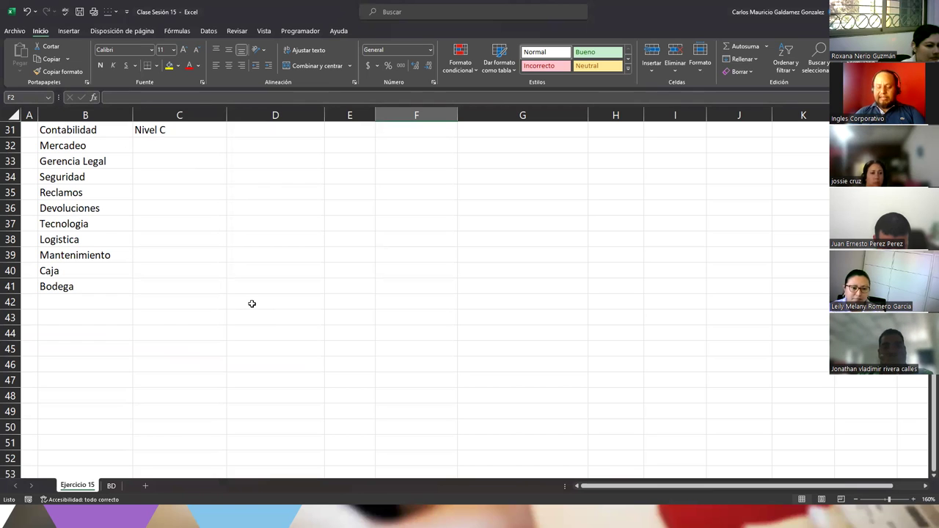
scroll(230, 306, up, 5)
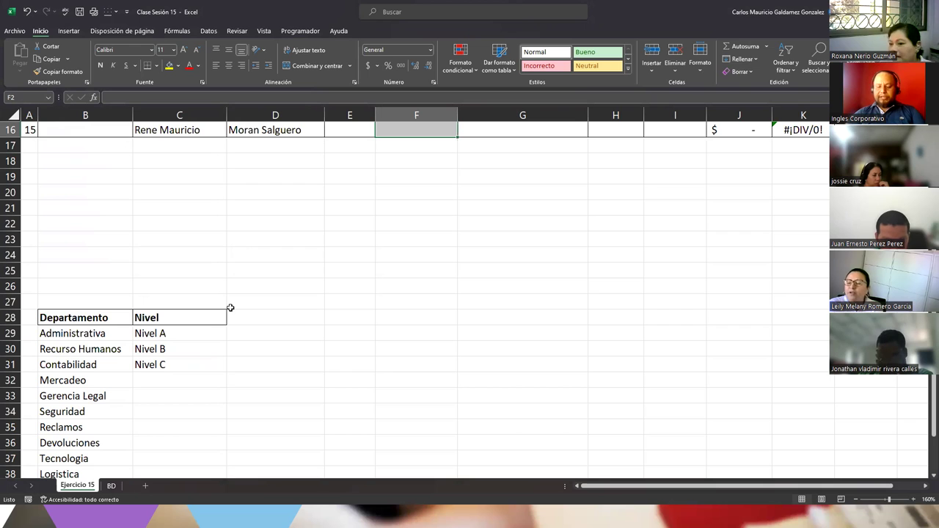
scroll(299, 261, up, 5)
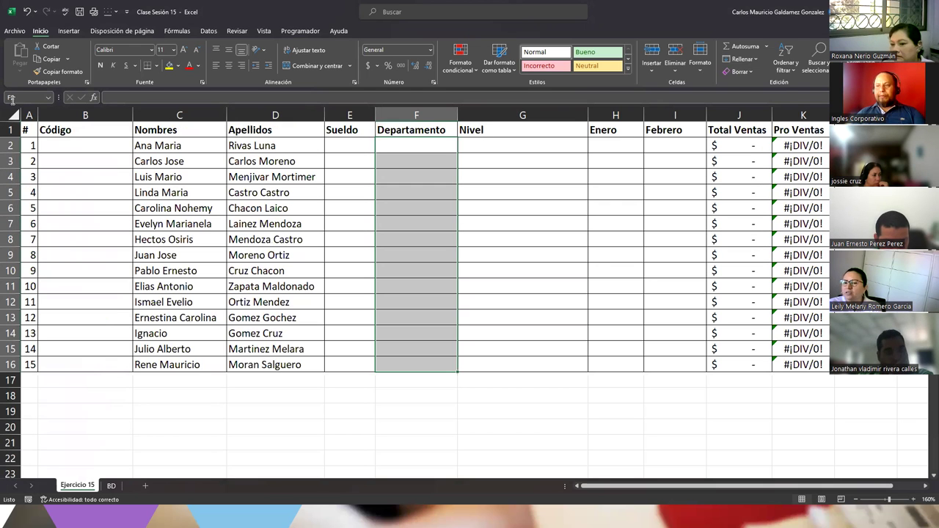
click(12, 109)
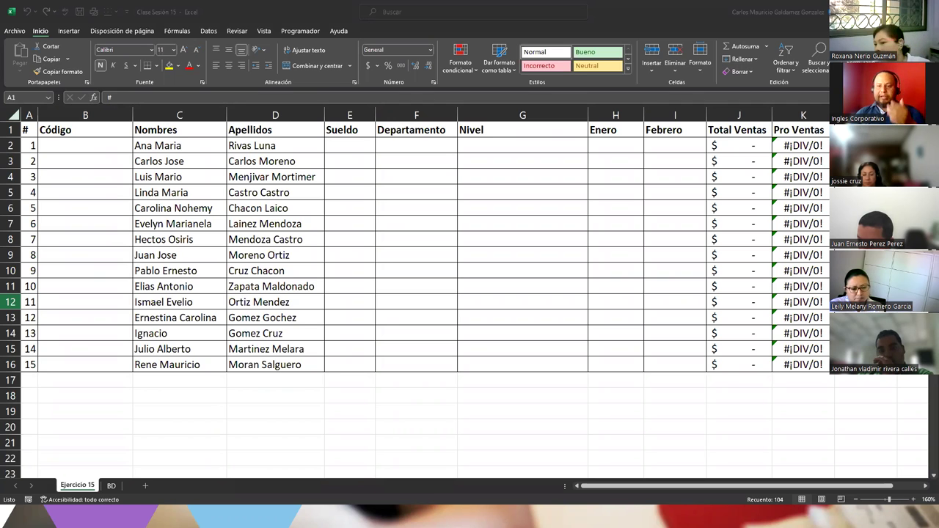
click(120, 302)
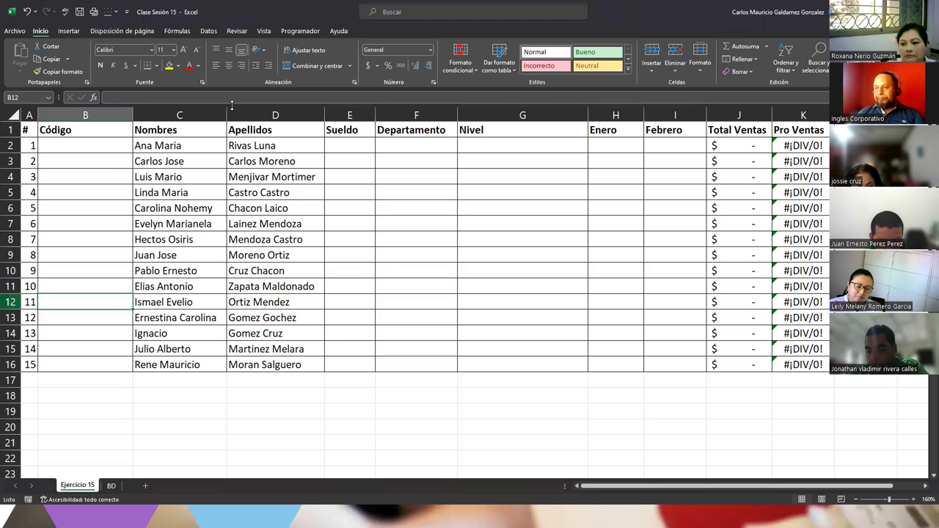
drag(69, 145, 91, 365)
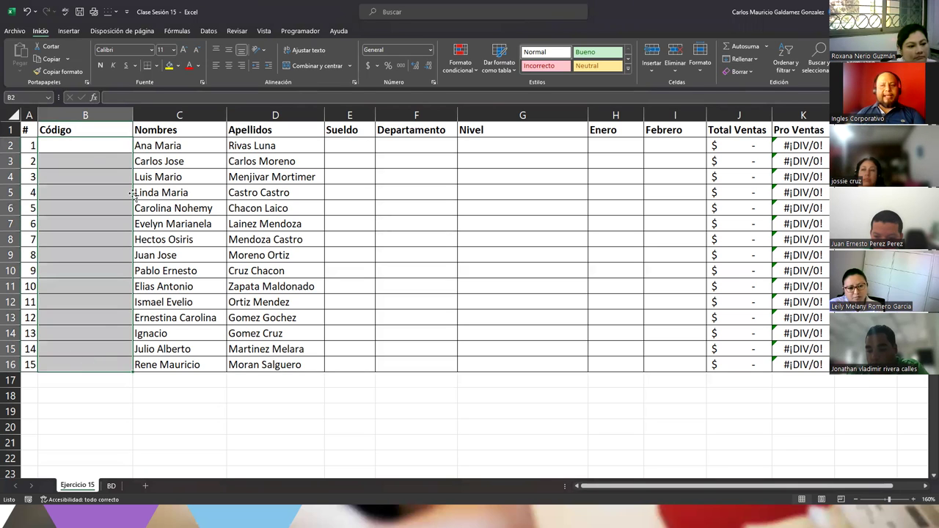
Step: Start a formula in cell B2 of the Código column with CONCATENAR nested inside MINUSC
click(87, 146)
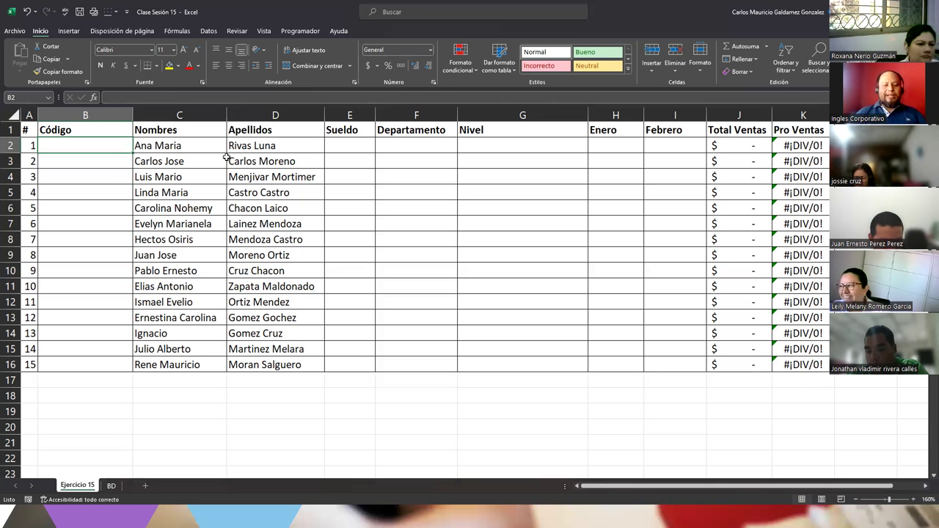
text(=)
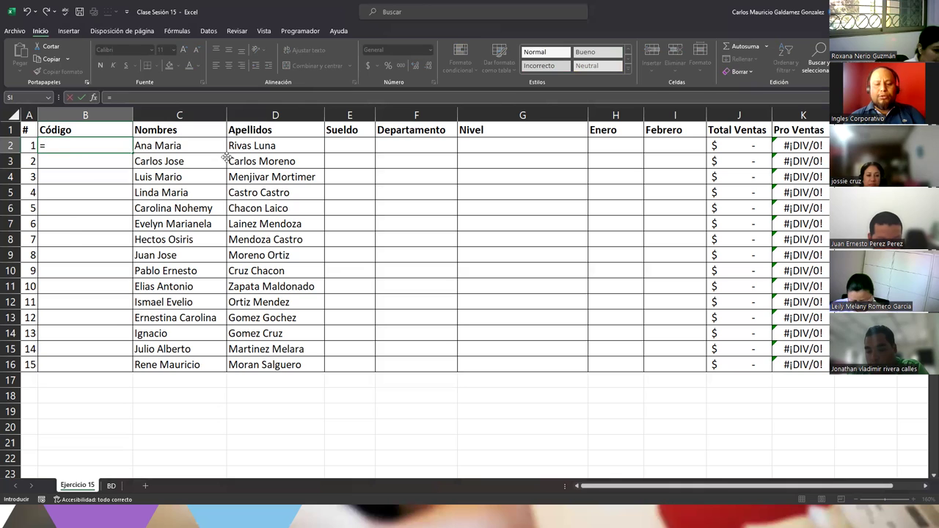
text(minus)
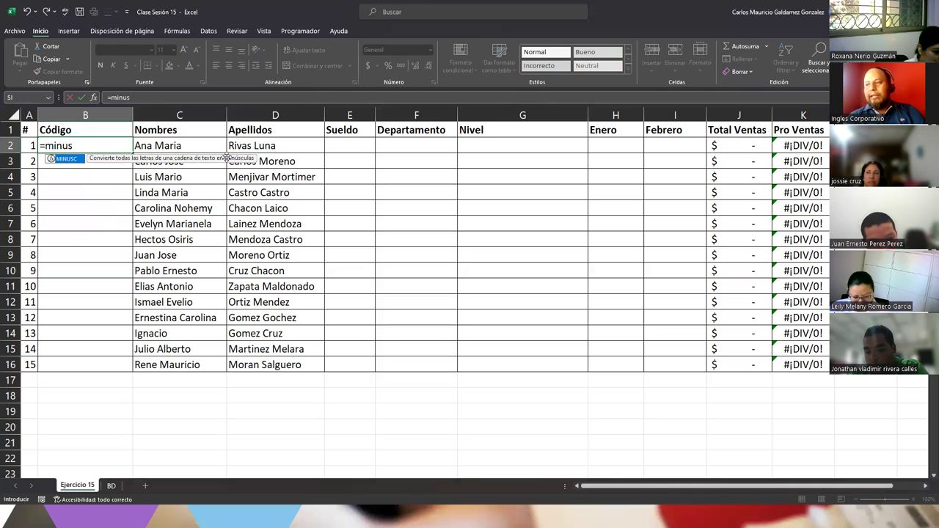
key(Tab)
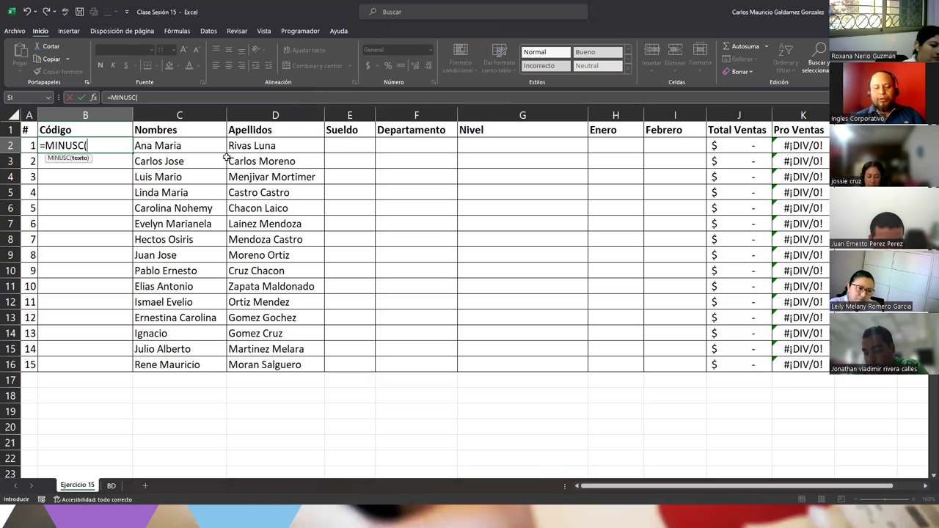
text(cont)
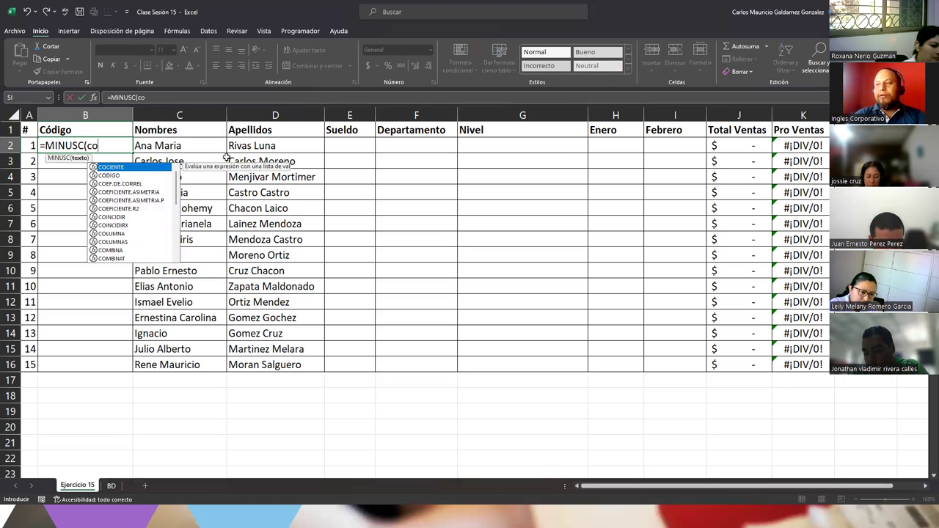
key(BackSpace)
text(cat)
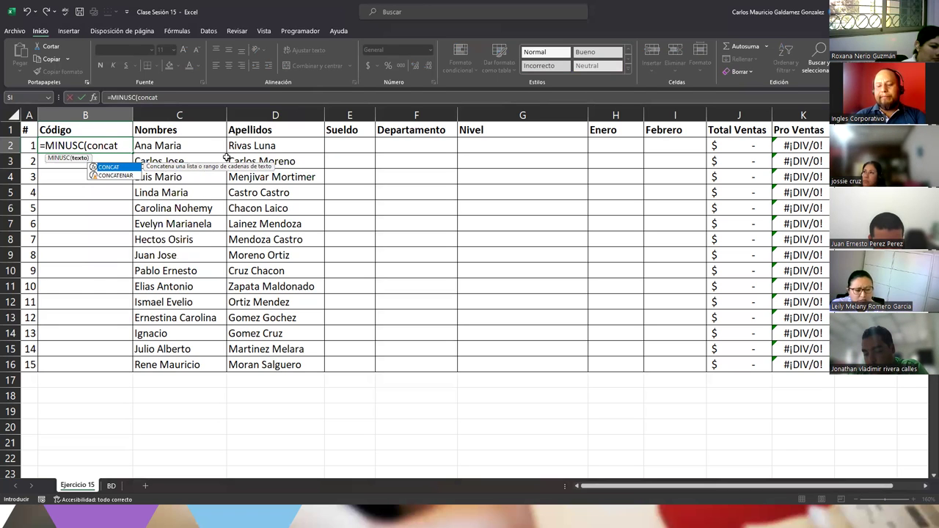
key(Down)
key(Tab)
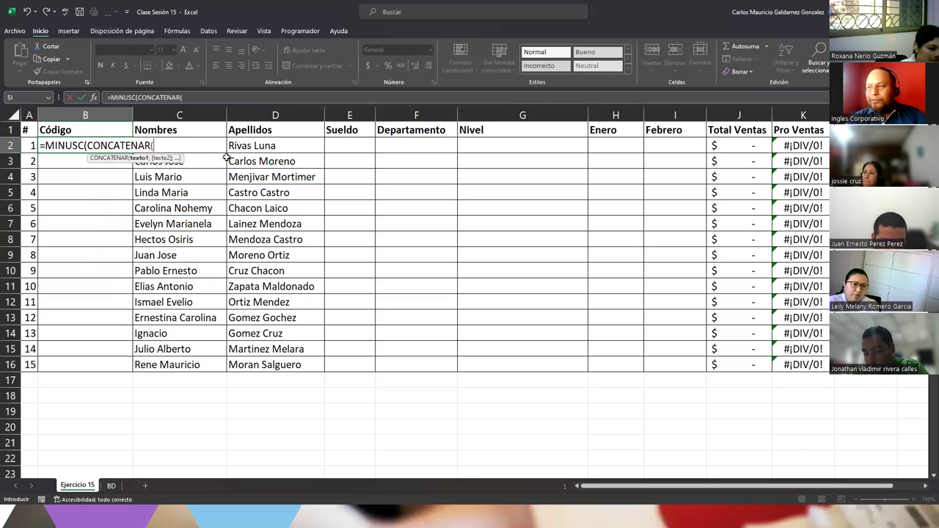
Step: Add IZQUIERDA(D2;1) as the first text of CONCATENAR to take the first letter of the surname
text(IZ)
key(Tab)
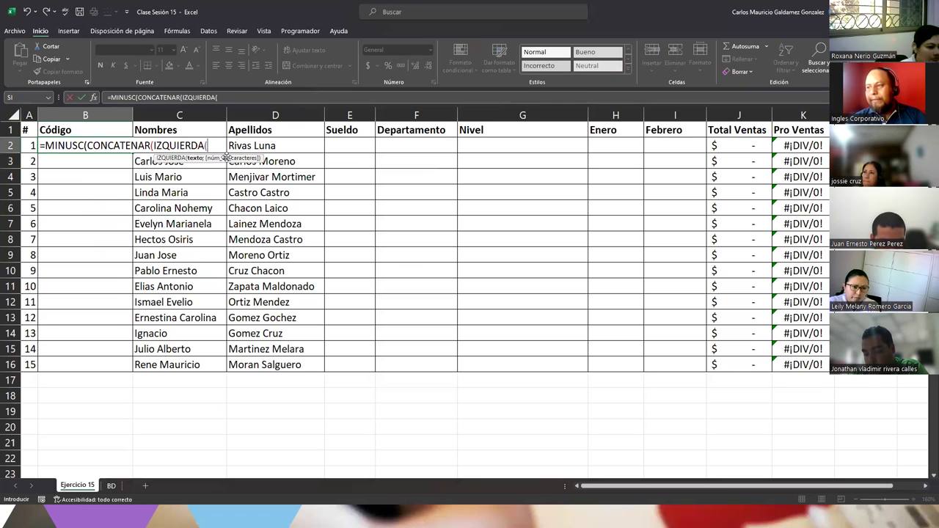
click(140, 164)
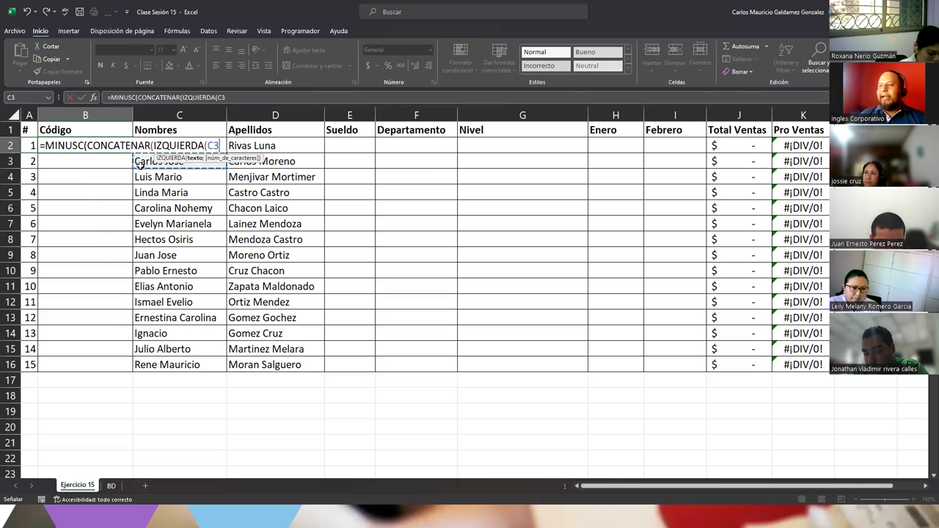
key(Up)
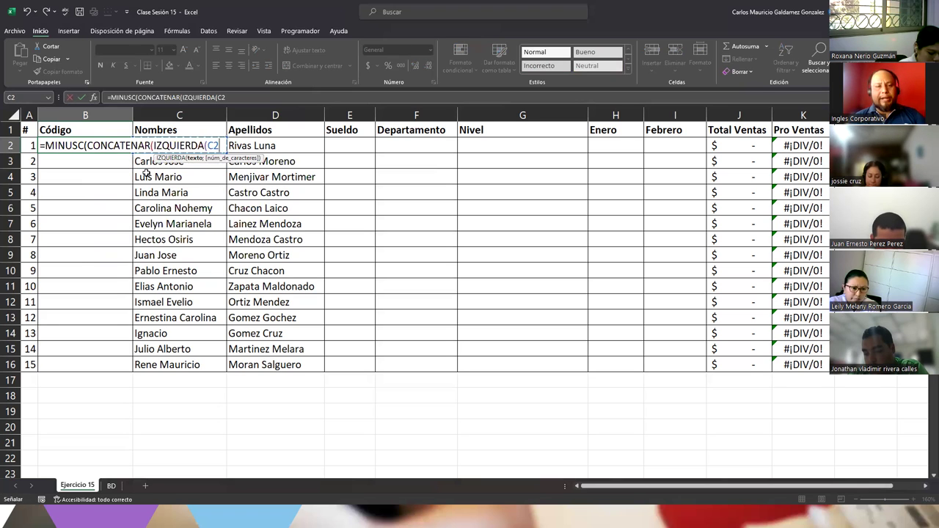
key(Right)
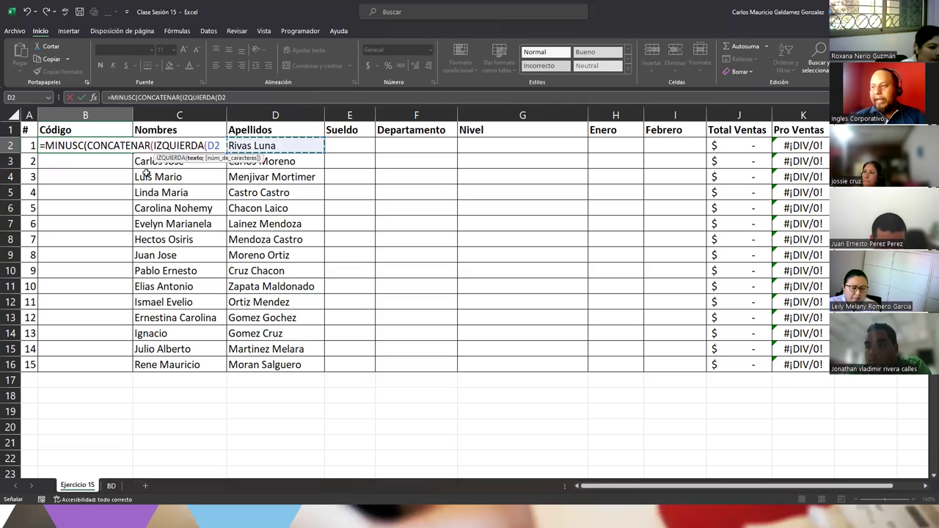
text(;)
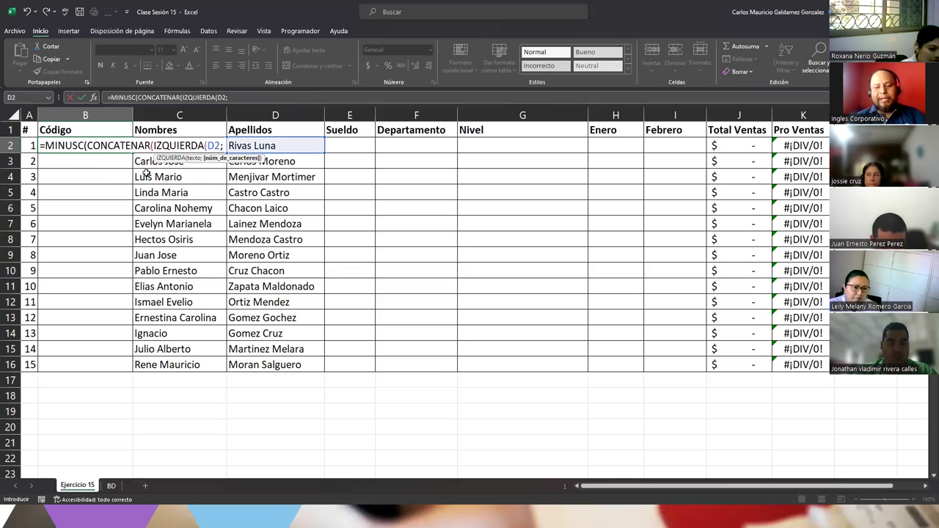
text(1)
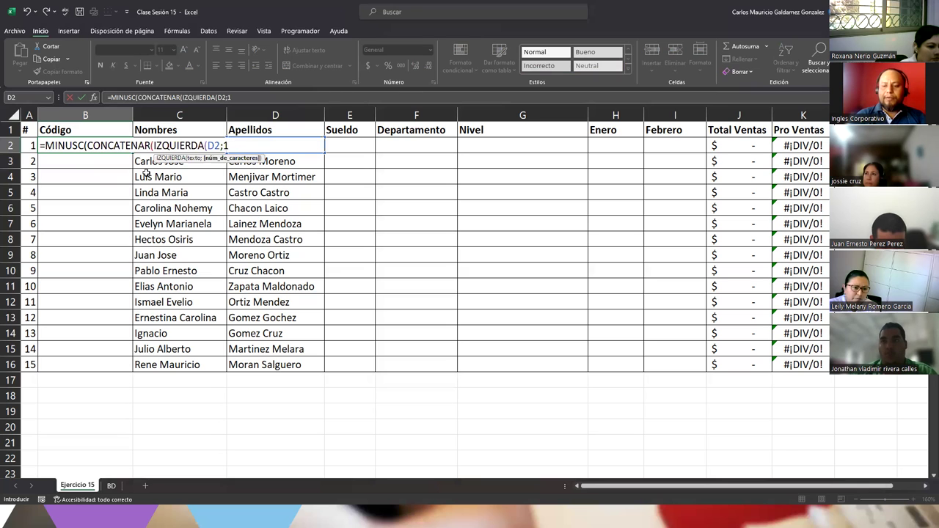
text())
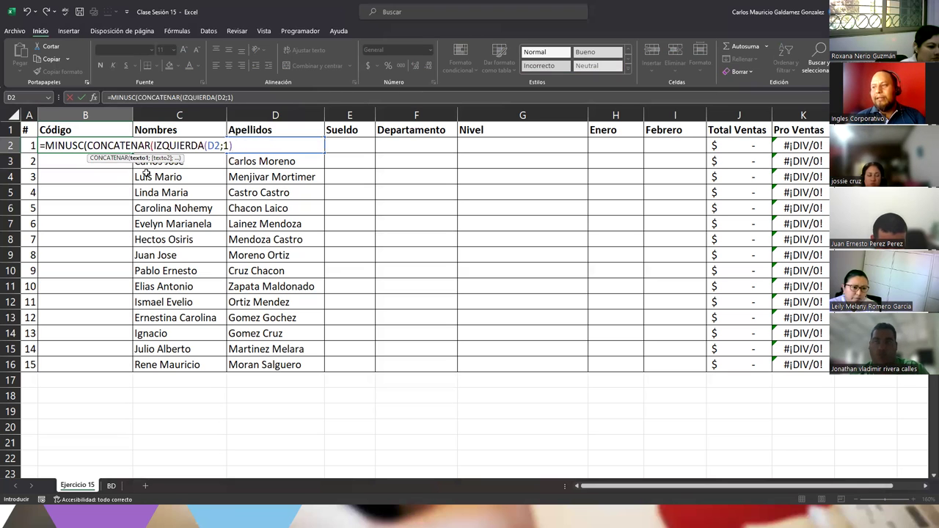
text(;)
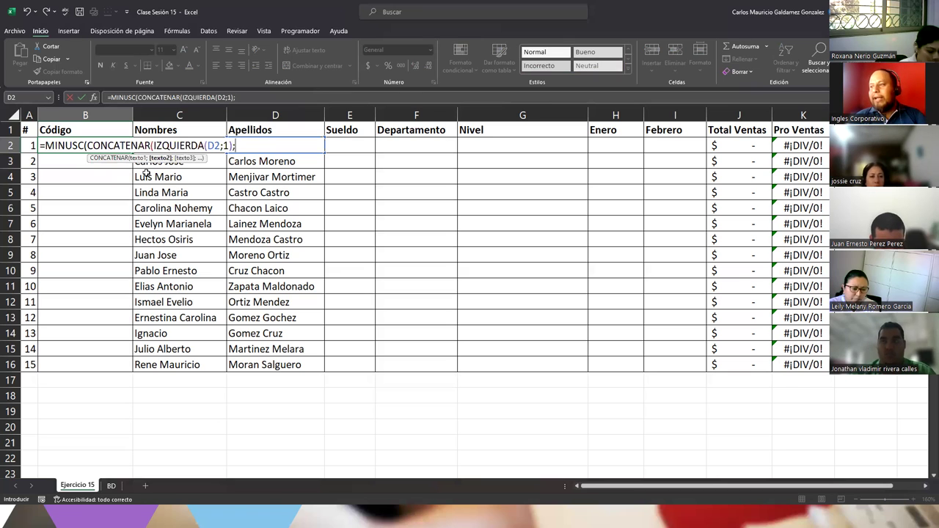
Step: Add IZQUIERDA(C2;2) as the second text of CONCATENAR and complete the formula in B2
click(141, 167)
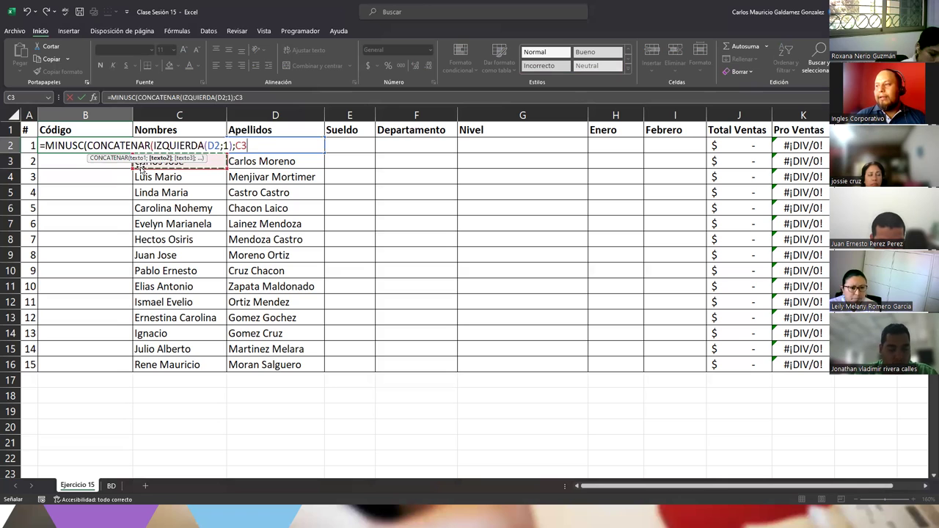
key(BackSpace)
key(BackSpace)
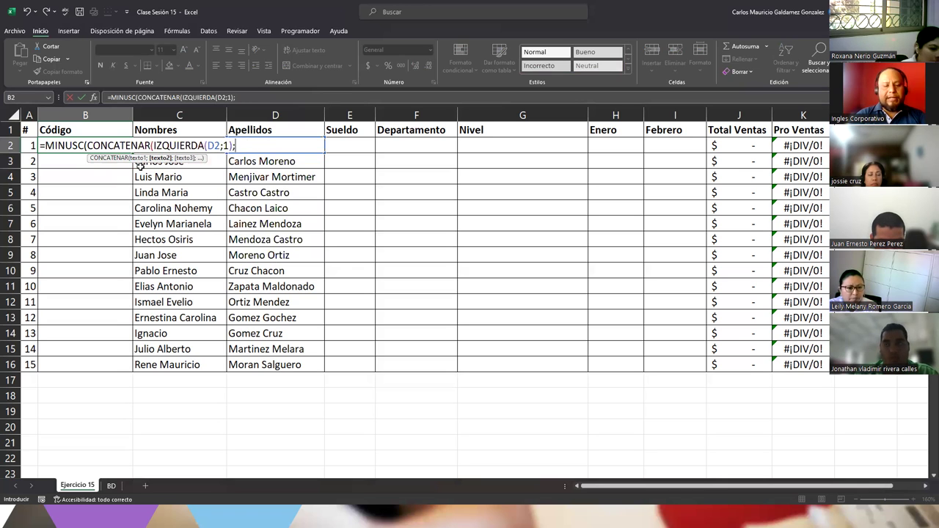
text(IZQUIERDA()
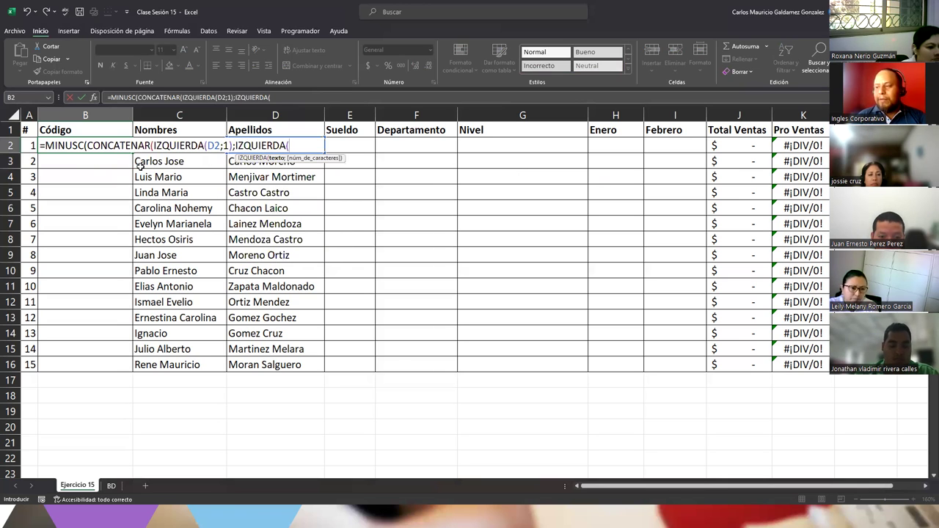
key(Right)
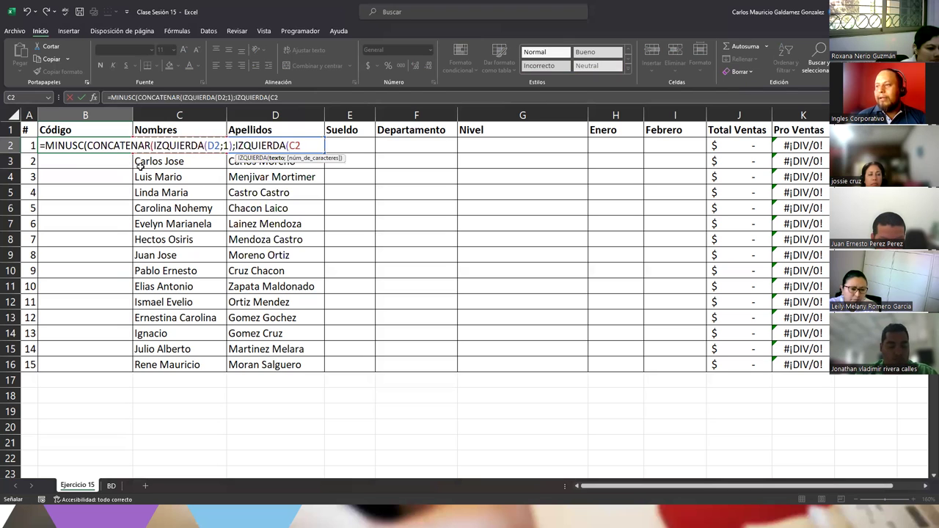
text(;)
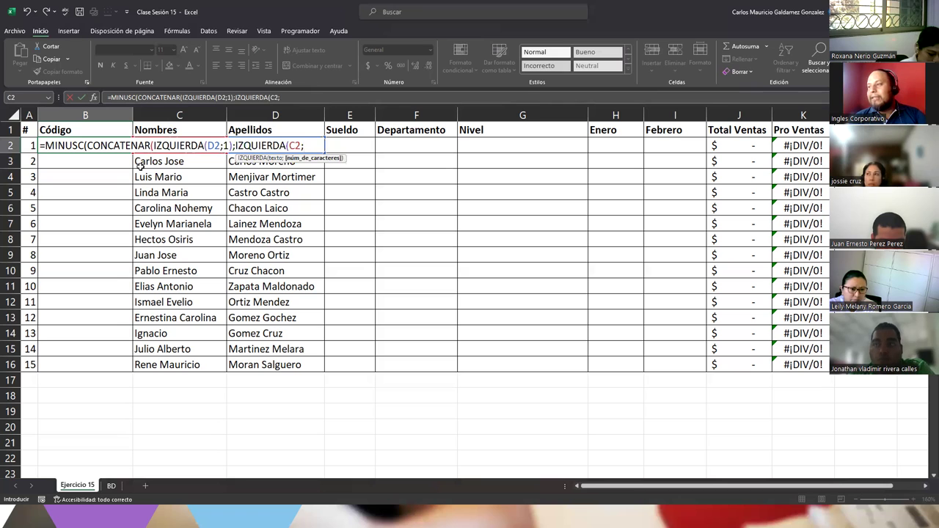
text(2)
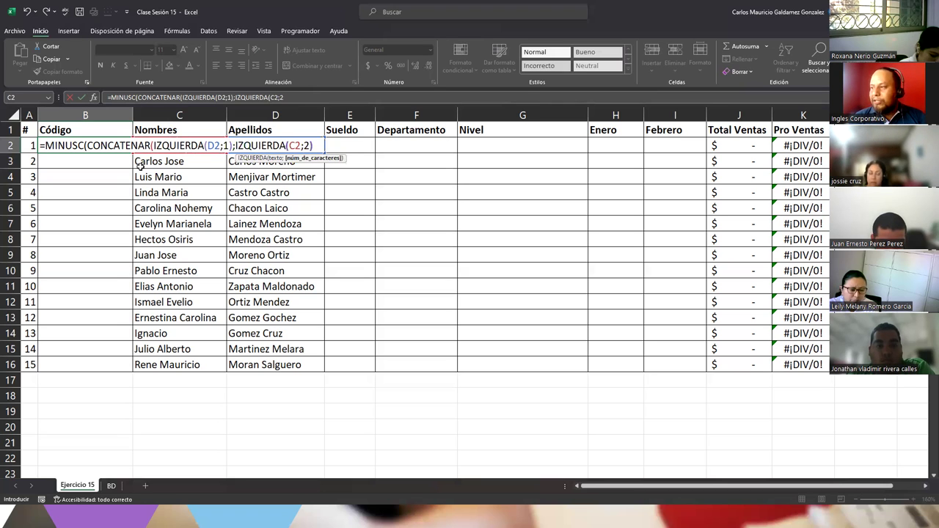
text())))
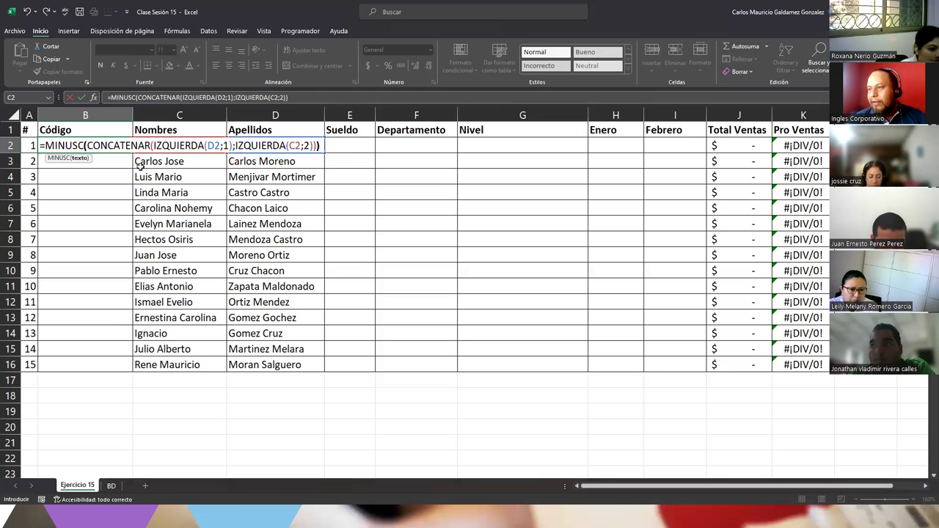
key(Return)
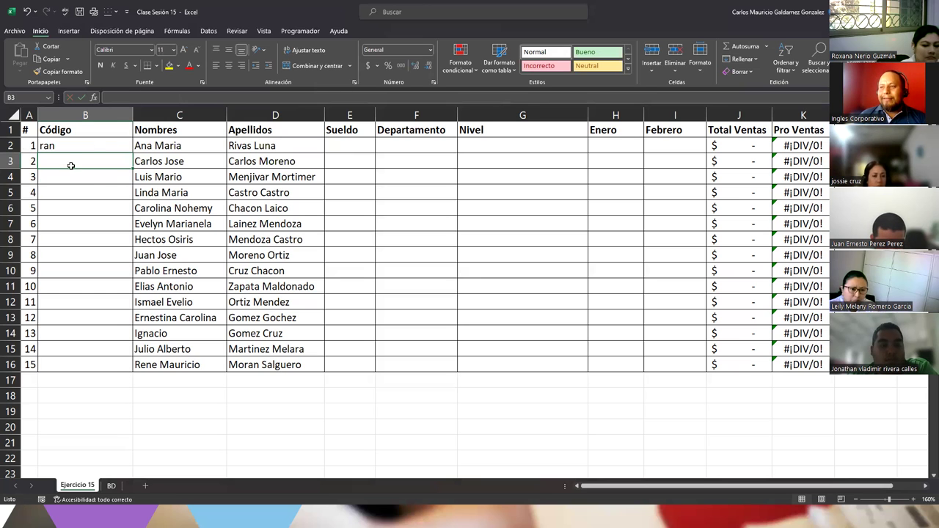
click(88, 143)
double_click(88, 145)
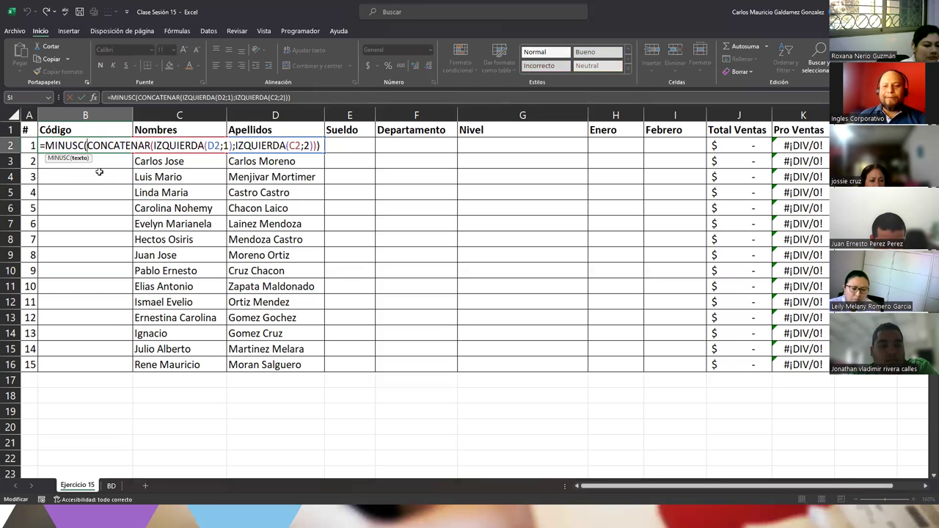
key(Escape)
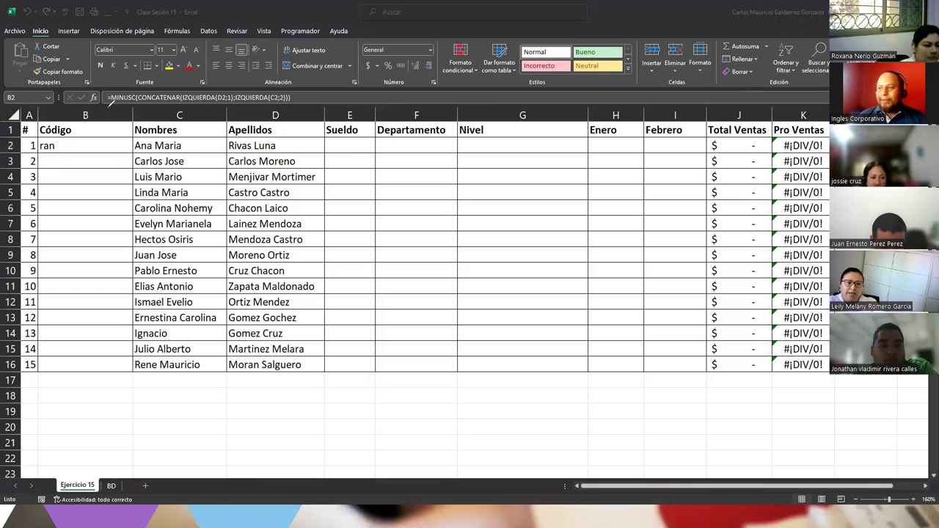
mouse_move(229, 139)
mouse_down()
mouse_move(227, 152)
mouse_move(239, 140)
mouse_up()
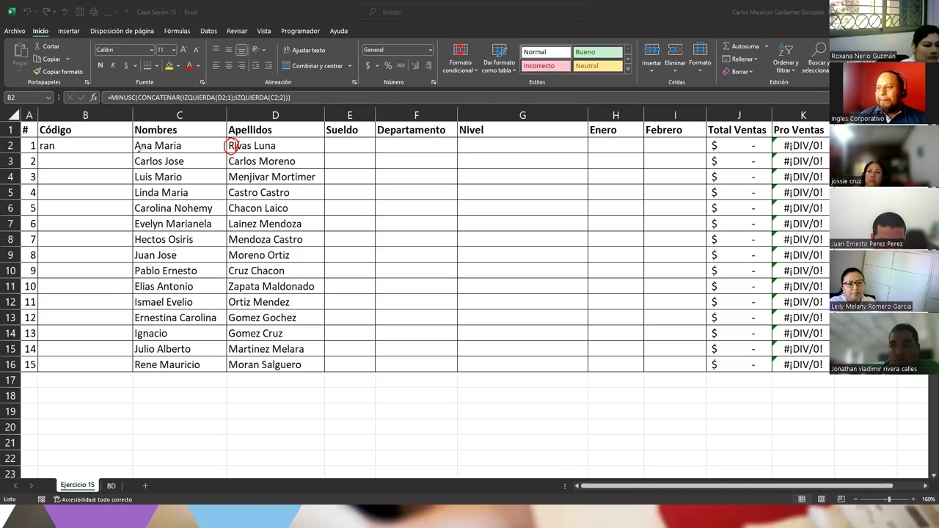
mouse_move(134, 148)
mouse_down()
mouse_move(152, 137)
mouse_move(143, 132)
mouse_move(136, 152)
mouse_up()
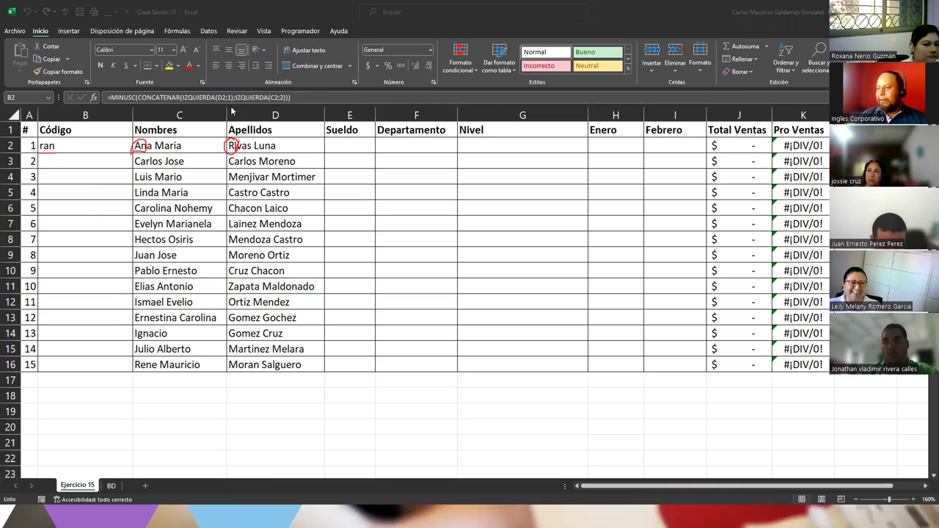
Step: Reopen the B2 formula and add "-" as the third text of CONCATENAR, after IZQUIERDA(C2;2)
click(306, 99)
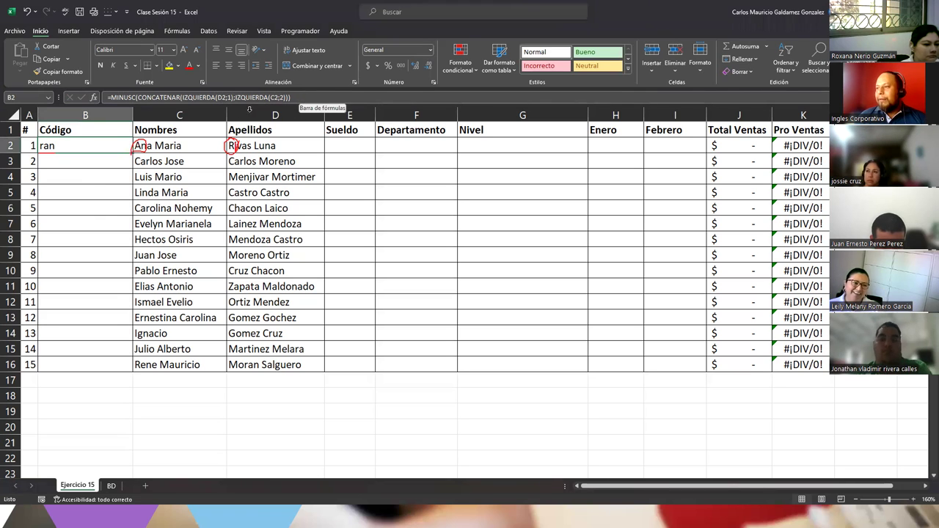
click(300, 97)
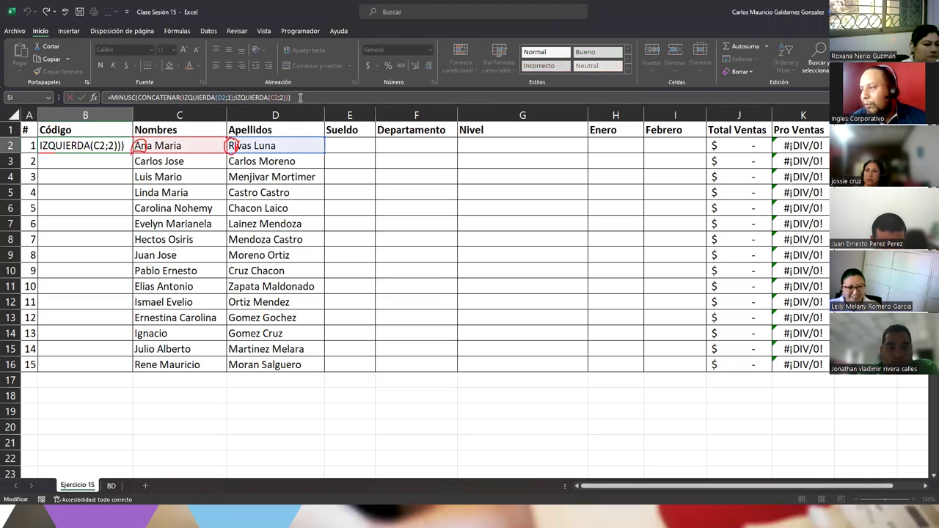
key(BackSpace)
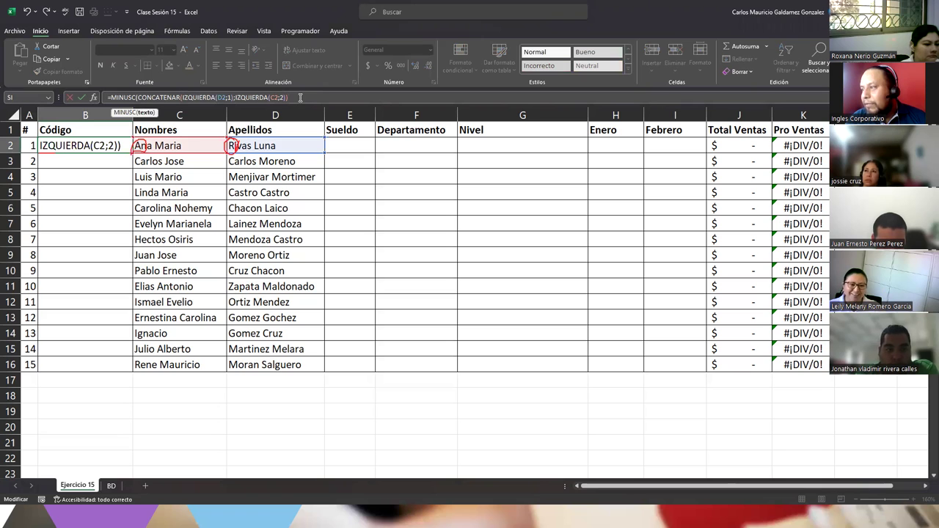
key(BackSpace)
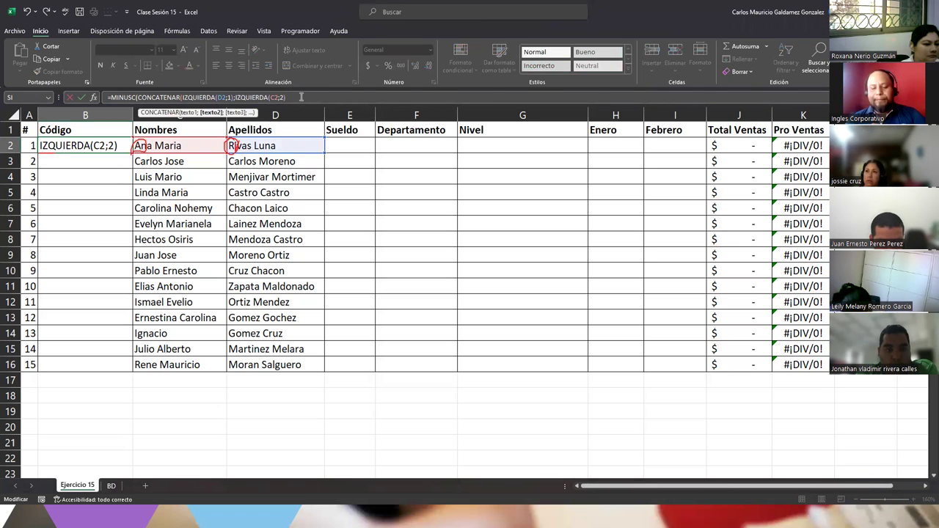
text(;)
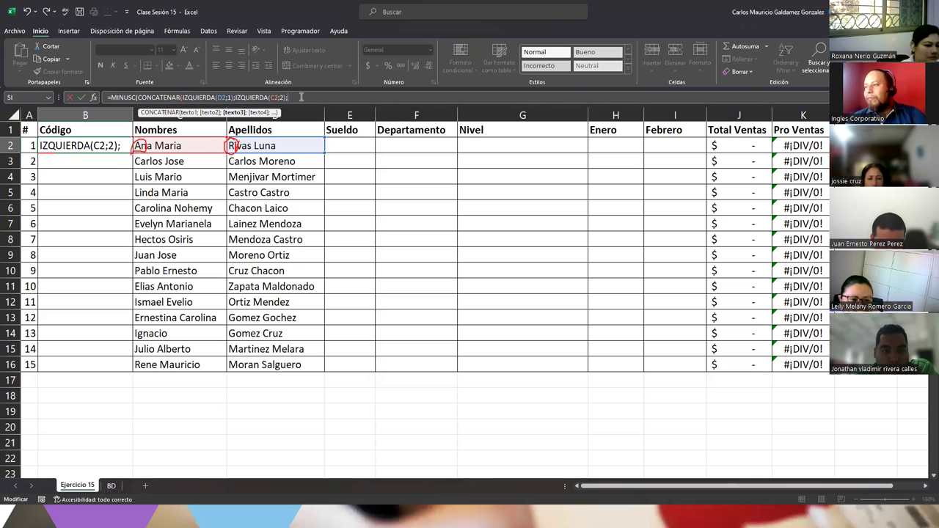
text("-")
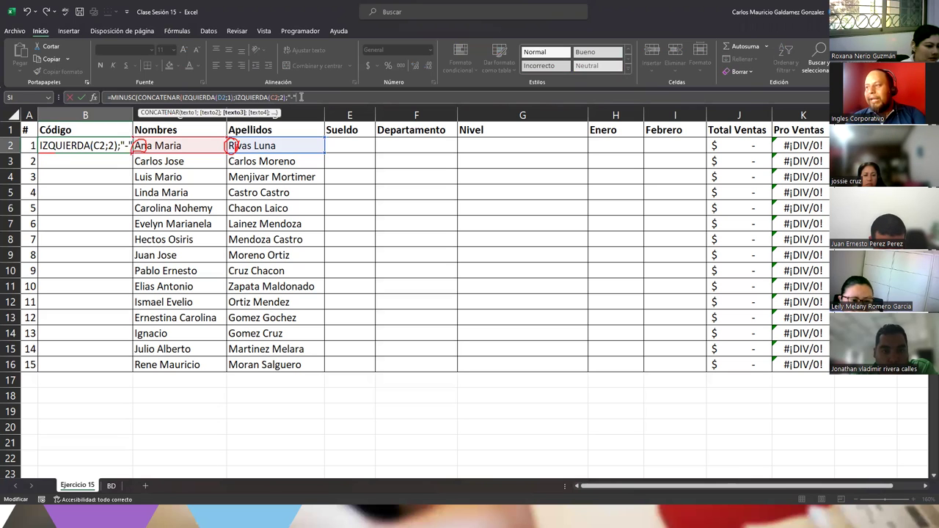
text(;)
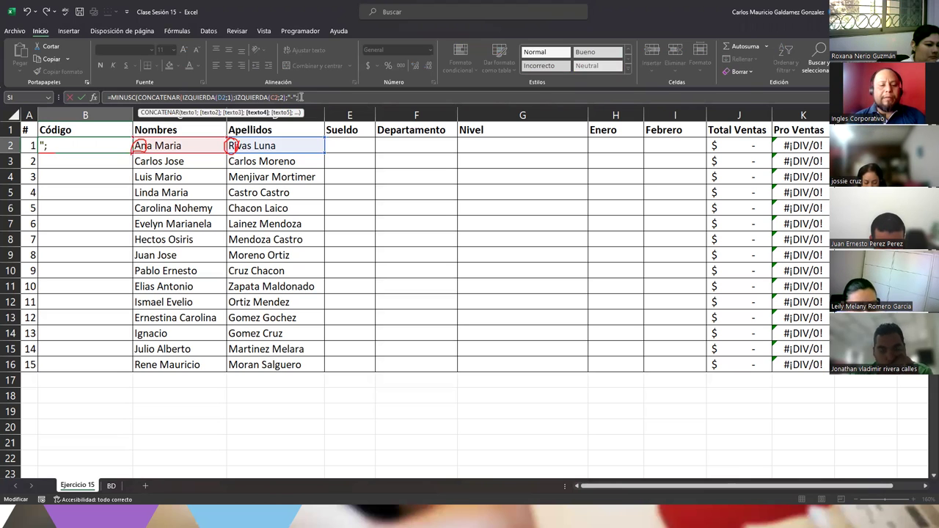
Step: Add ALEATORIO.ENTRE(100;999) as the fourth text of CONCATENAR and complete the B2 formula
text(ale)
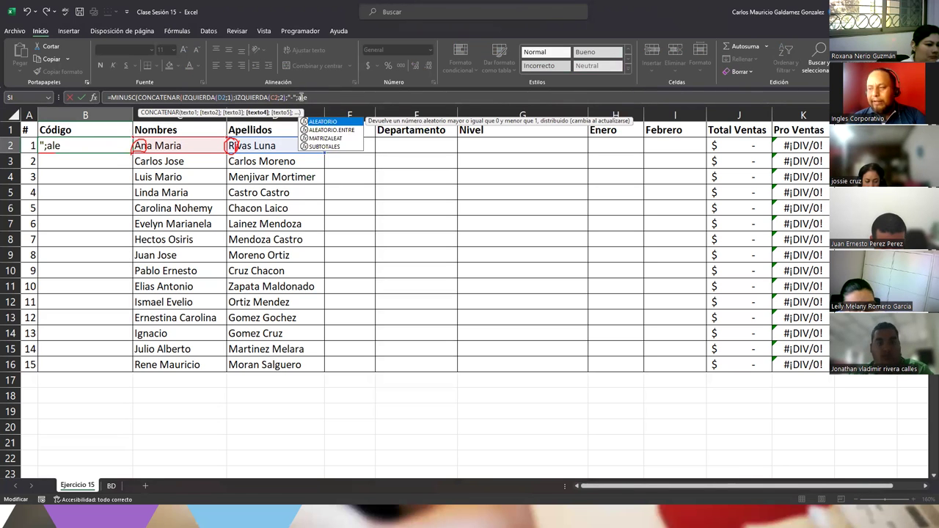
key(Down)
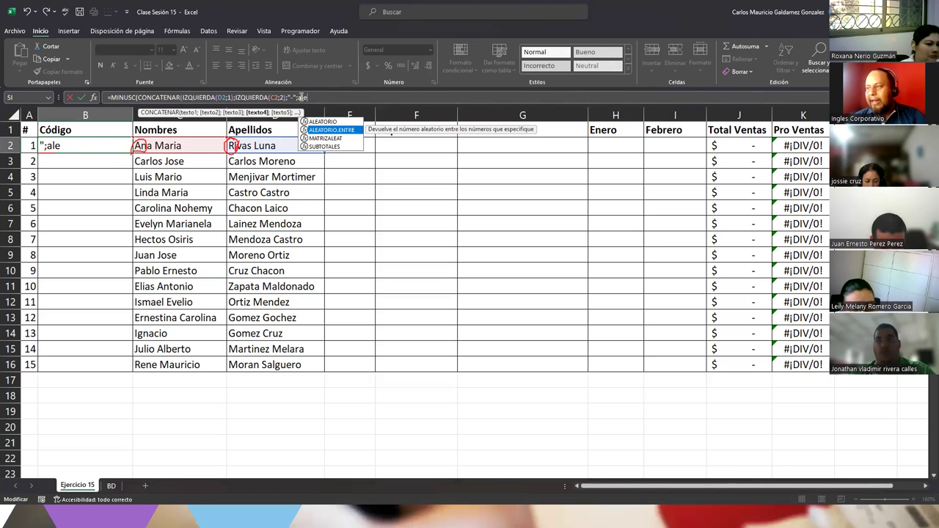
key(Tab)
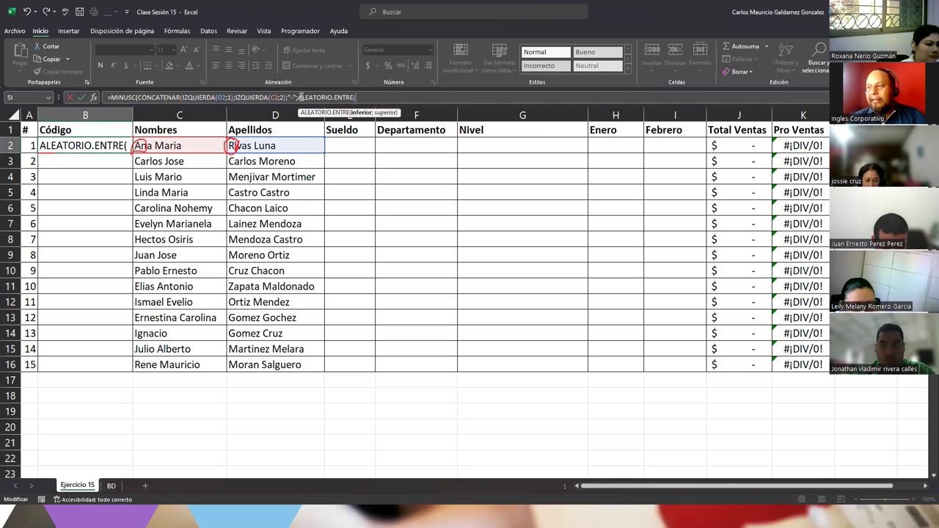
text(100)
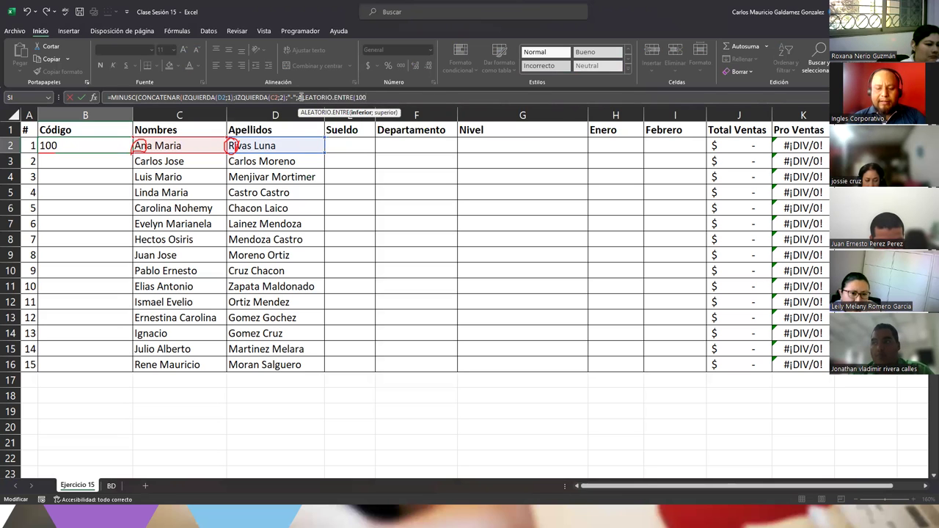
text(;999)
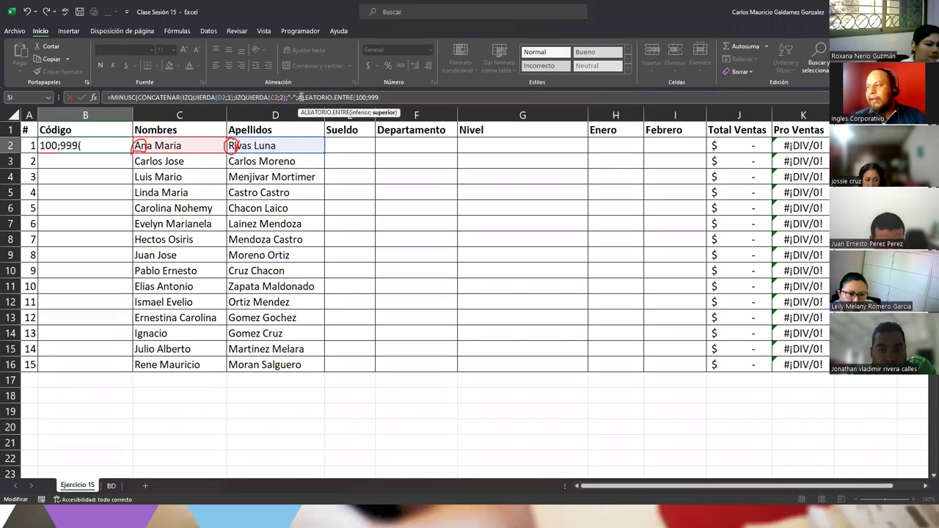
text())
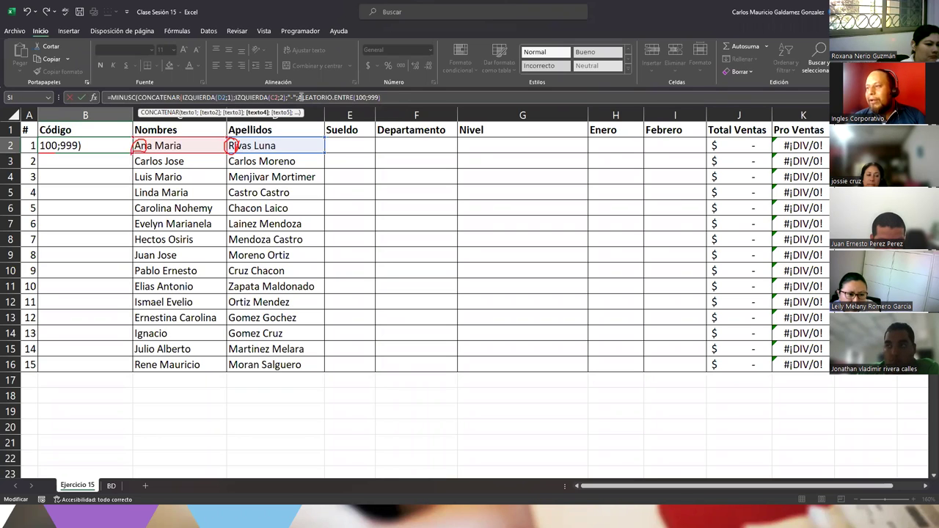
text())
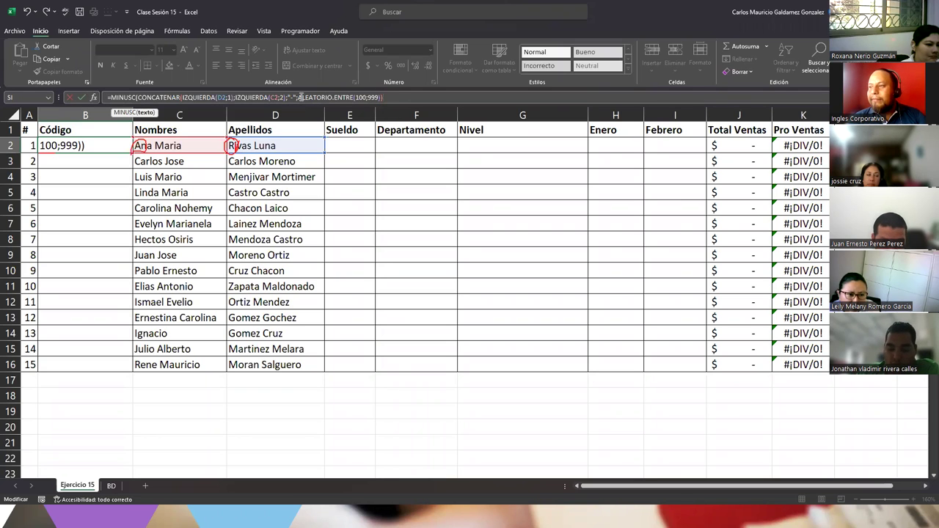
text())
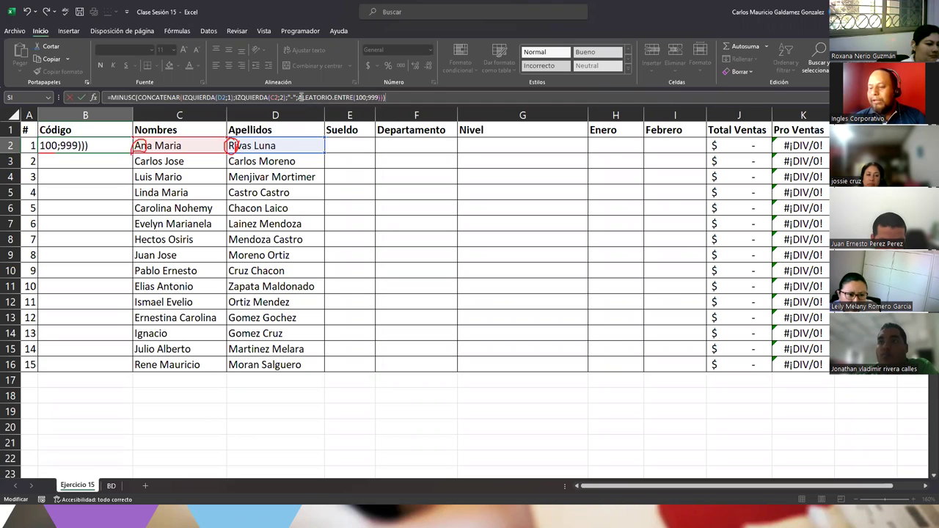
key(Return)
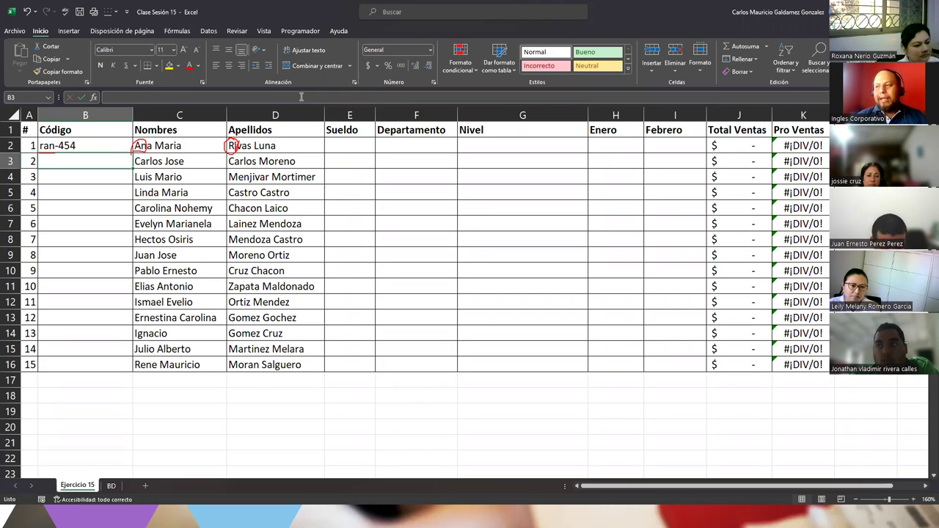
Step: Replace the outer MINUSC function with MAYUSC in the B2 formula so the code is in uppercase
key(Up)
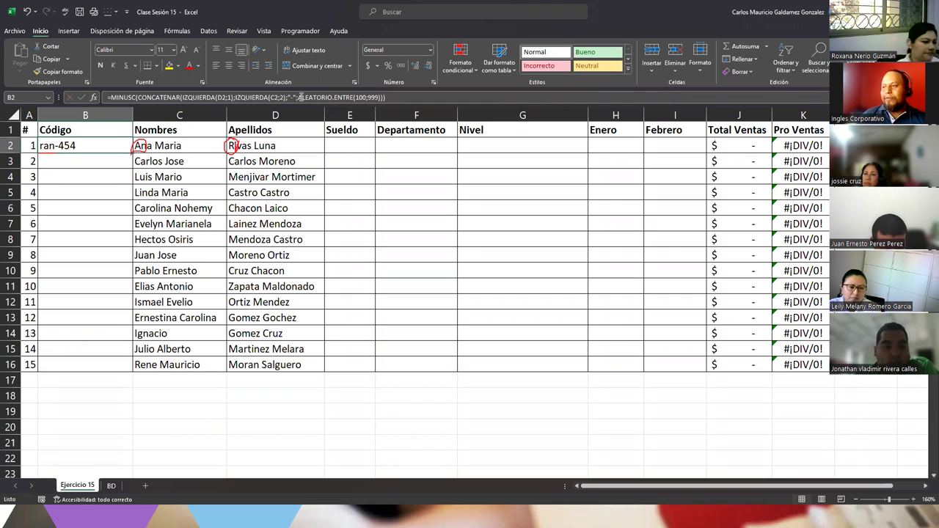
double_click(118, 98)
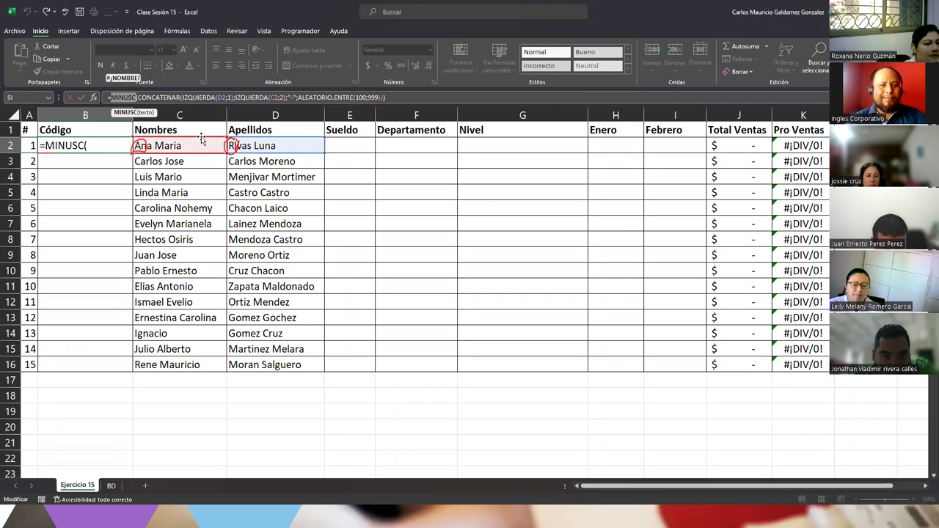
text(mayu)
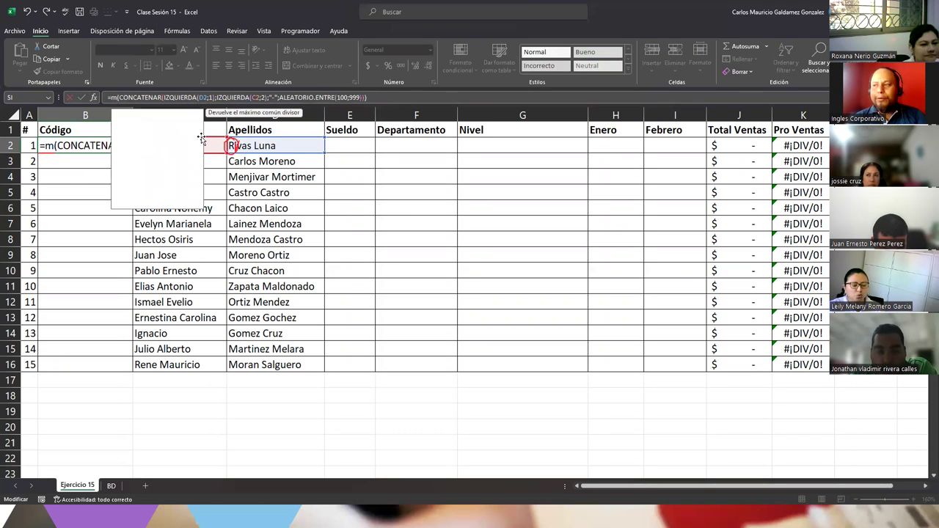
key(Tab)
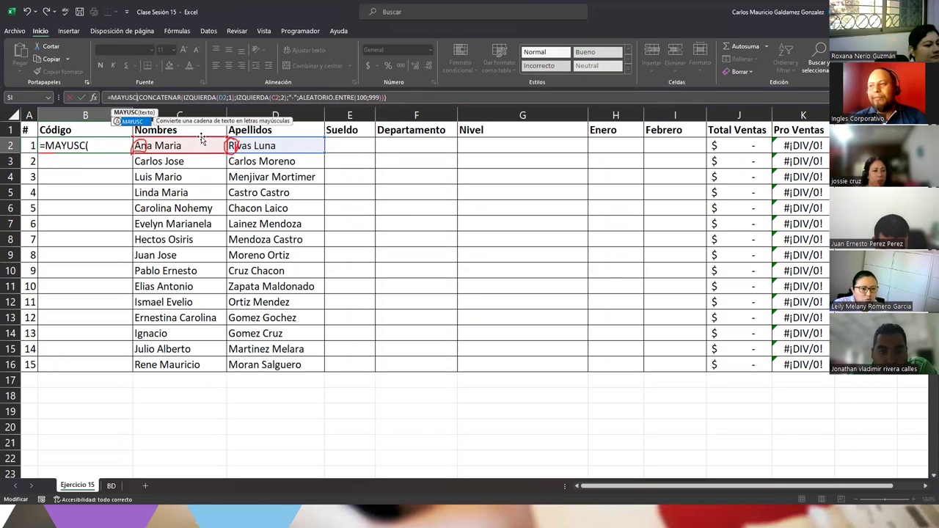
key(Return)
Step: Fill the B2 code formula down the Código column through B16
key(Up)
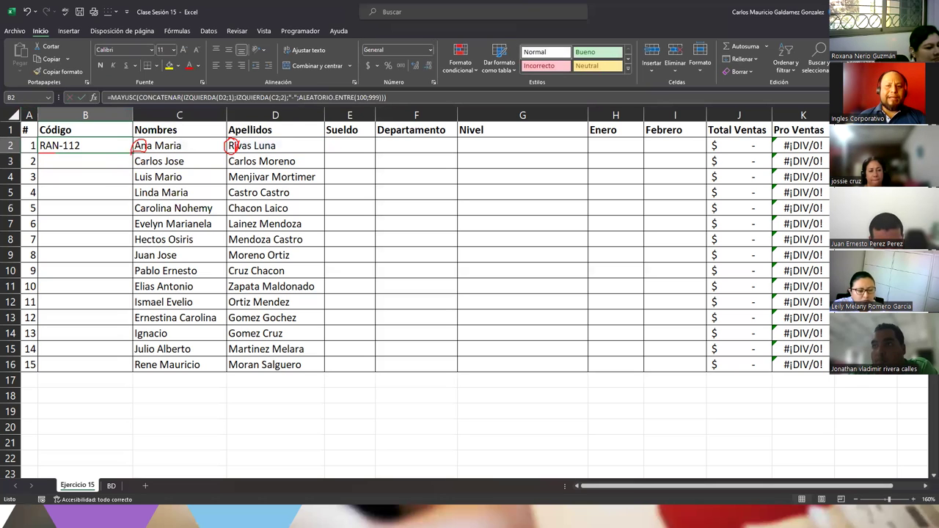
double_click(132, 153)
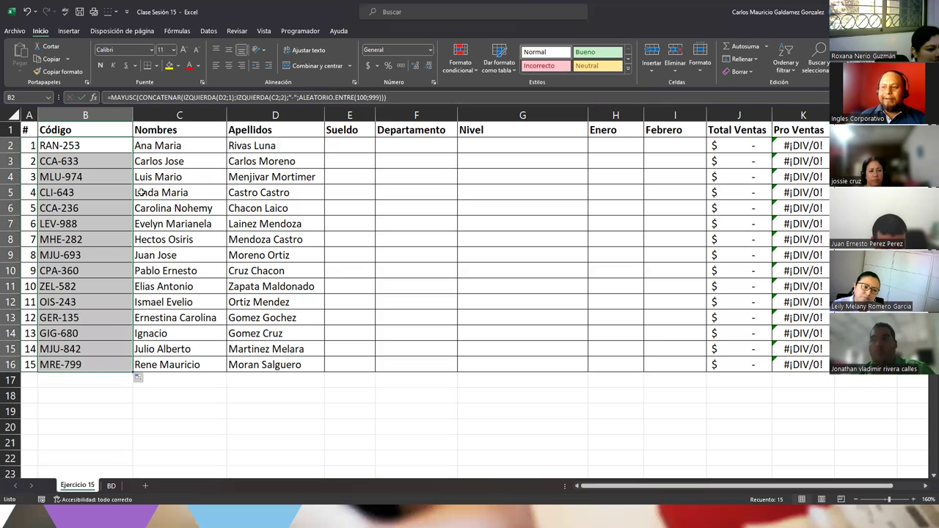
click(69, 198)
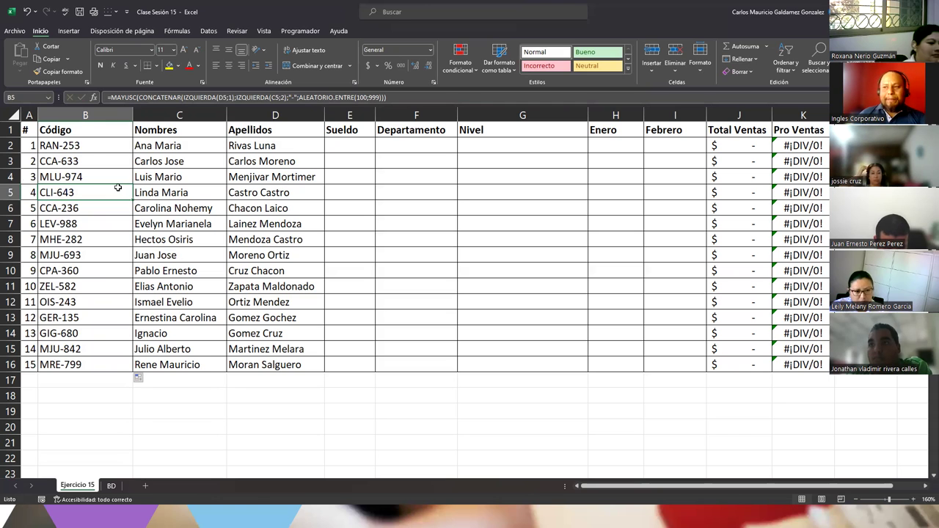
Step: Open the B2 code formula for viewing, capture a screenshot of the table area around it, and leave the formula unchanged
click(91, 145)
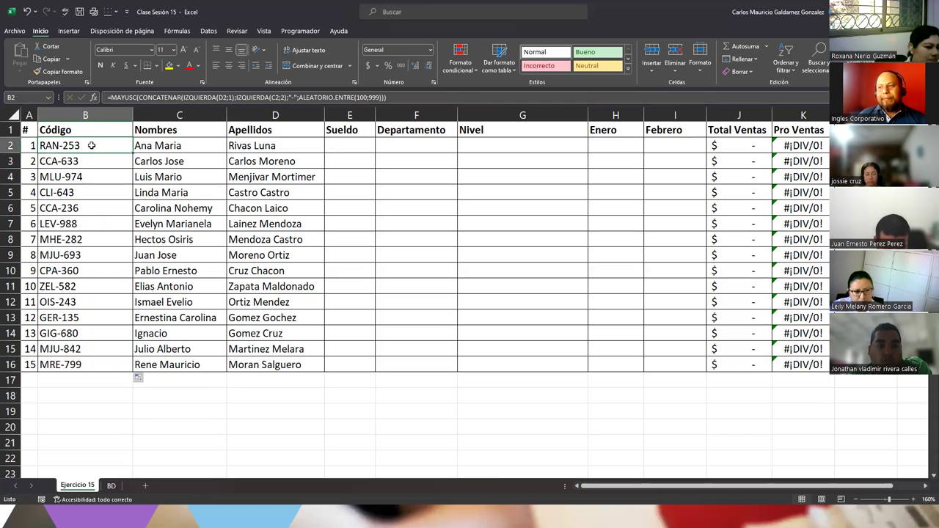
double_click(91, 145)
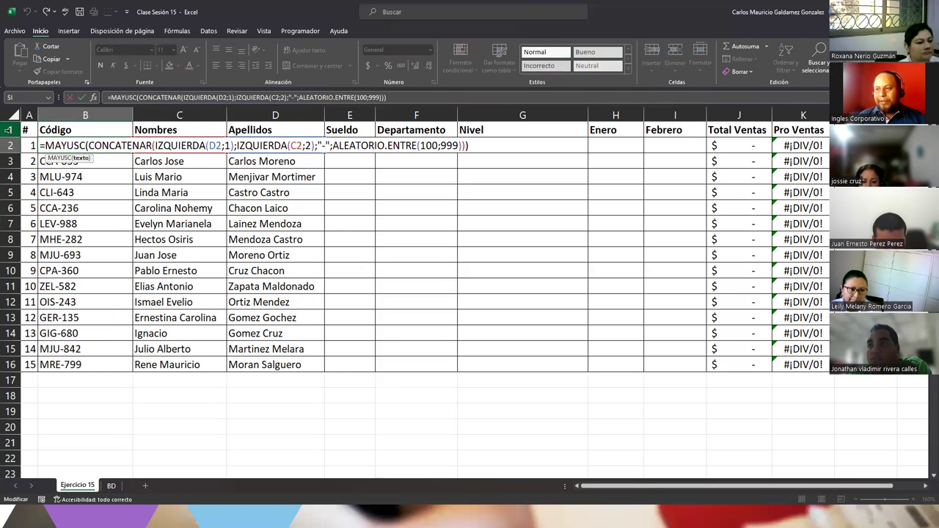
key(super+shift+s)
drag(10, 115, 488, 384)
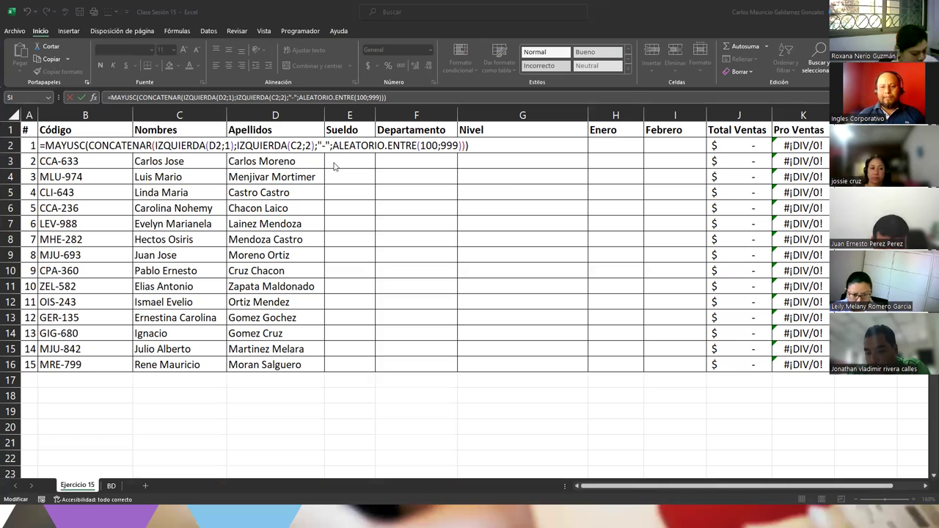
click(413, 190)
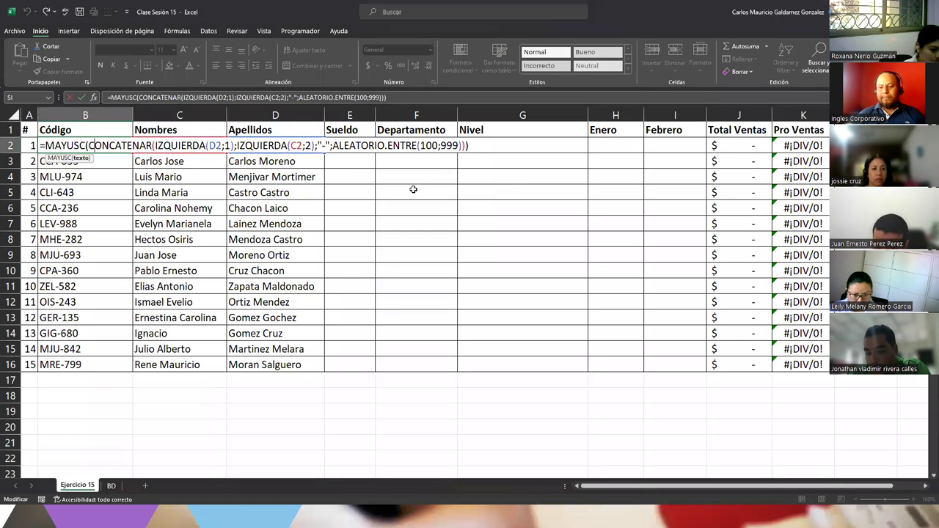
key(Return)
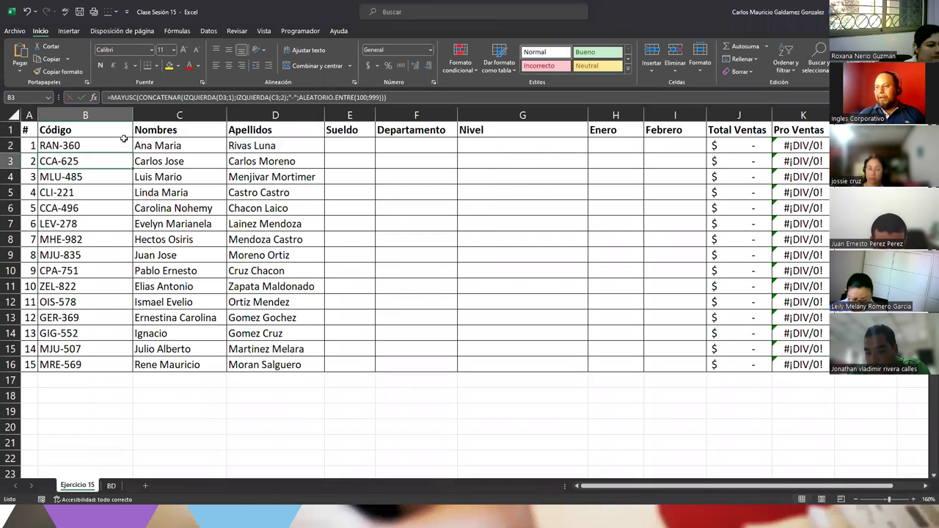
Step: Re-enter the B2 formula unchanged to regenerate the random numbers in the Código column
click(98, 141)
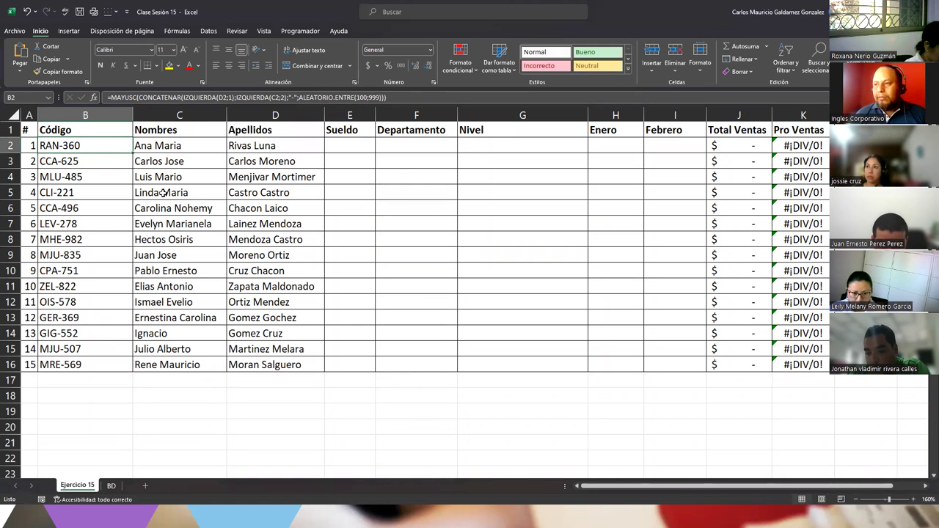
double_click(96, 143)
key(Return)
Step: Replace the code formulas in B2:B16 with their values, pasted over the same cells, and check the content of B2
drag(96, 142, 109, 367)
right_click(109, 367)
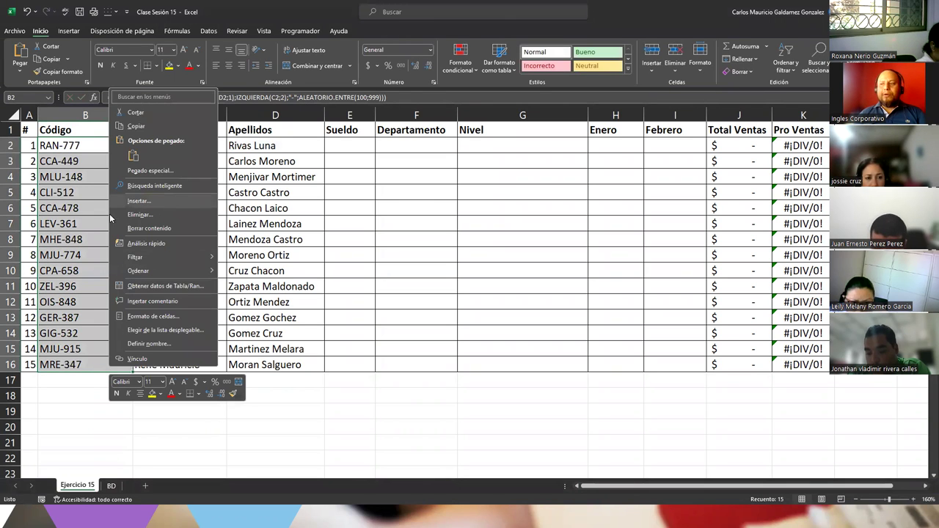
key(Escape)
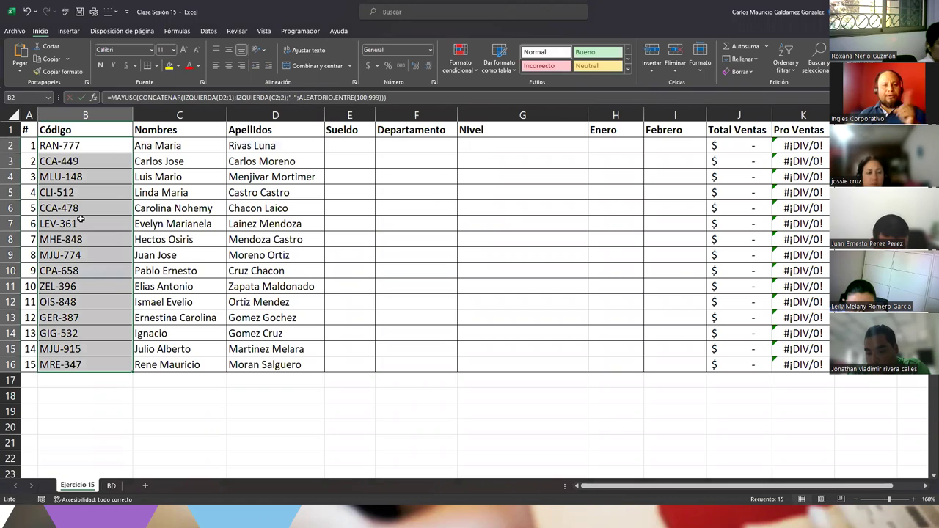
right_click(89, 146)
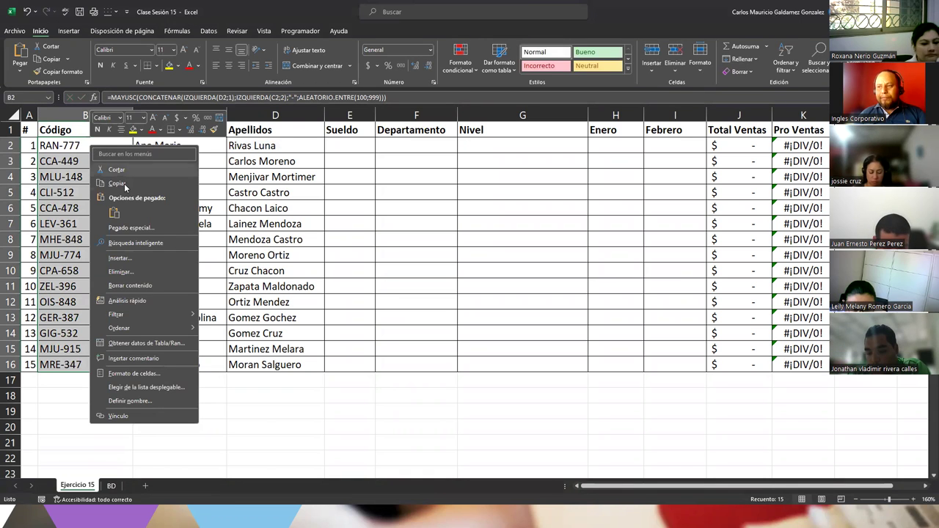
click(117, 184)
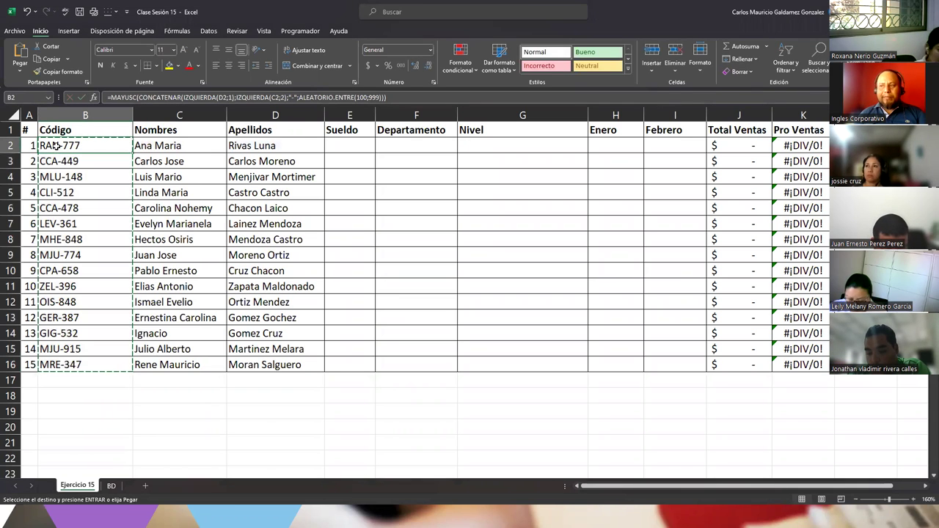
right_click(56, 146)
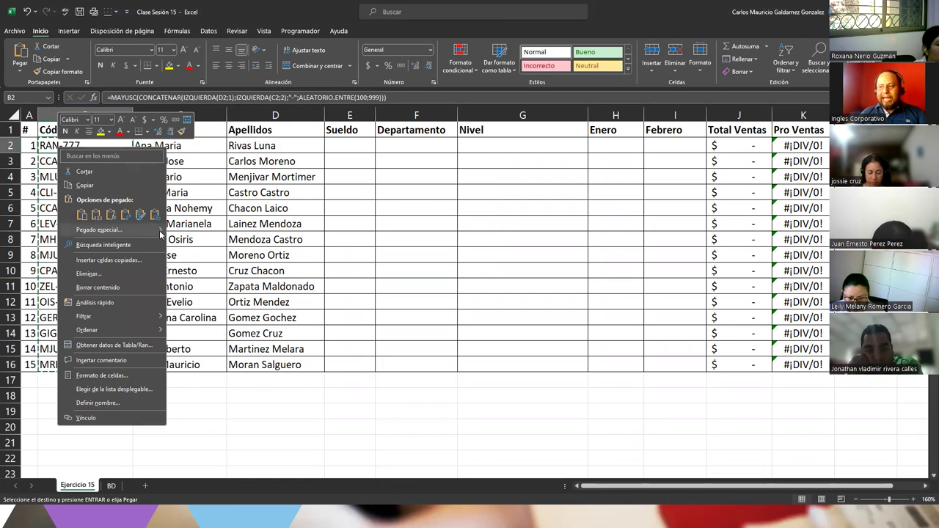
mouse_move(161, 235)
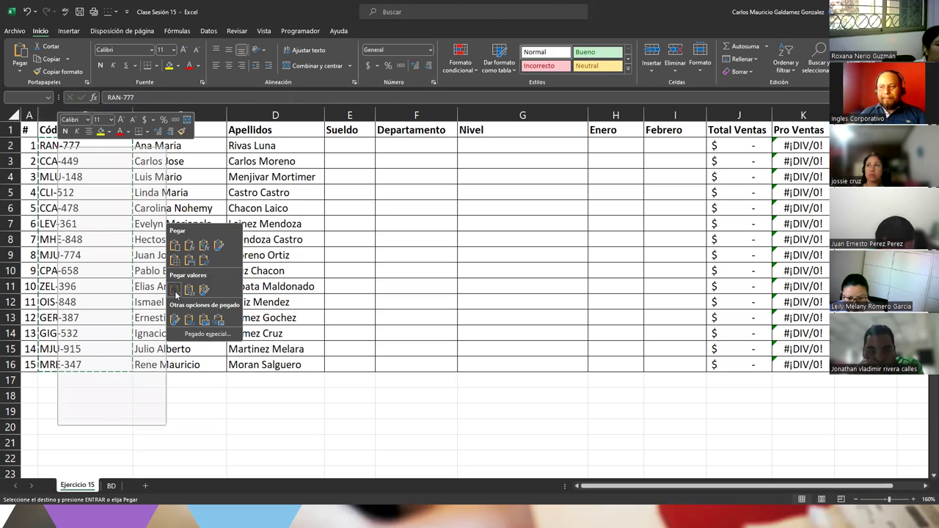
click(175, 291)
click(86, 146)
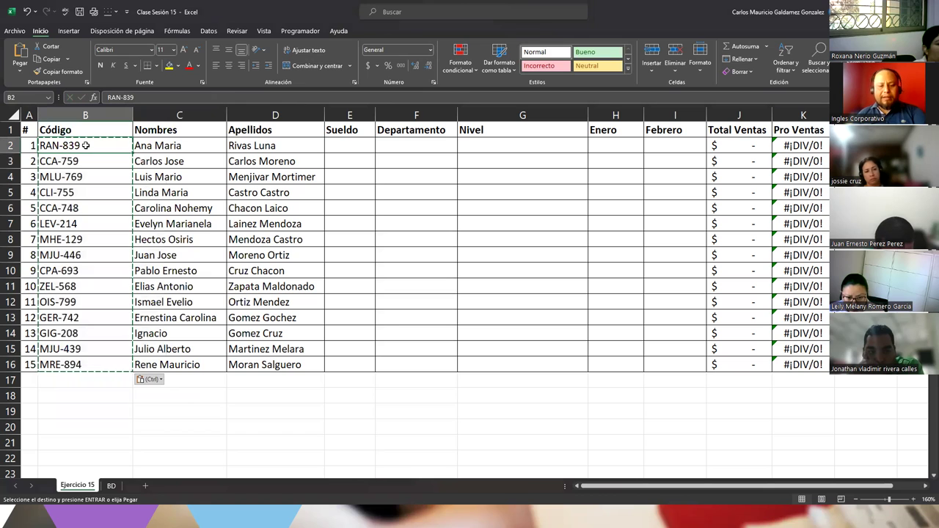
key(F2)
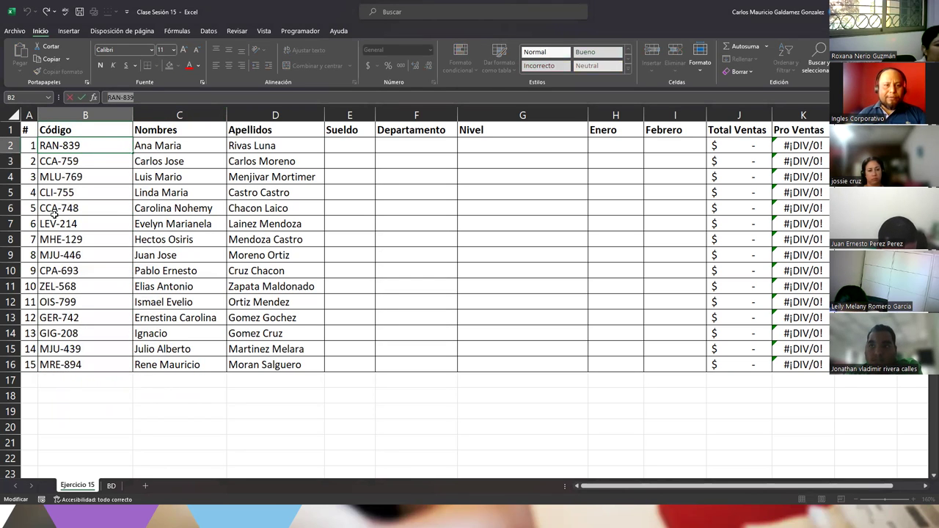
key(Return)
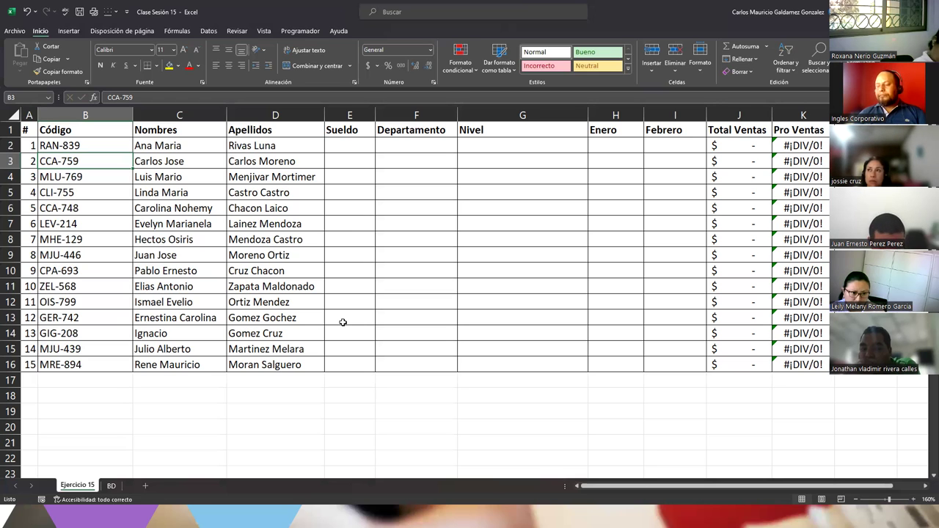
Step: Enter =ALEATORIO.ENTRE(400;750) in E2 and fill it down the Sueldo column through E16
click(342, 146)
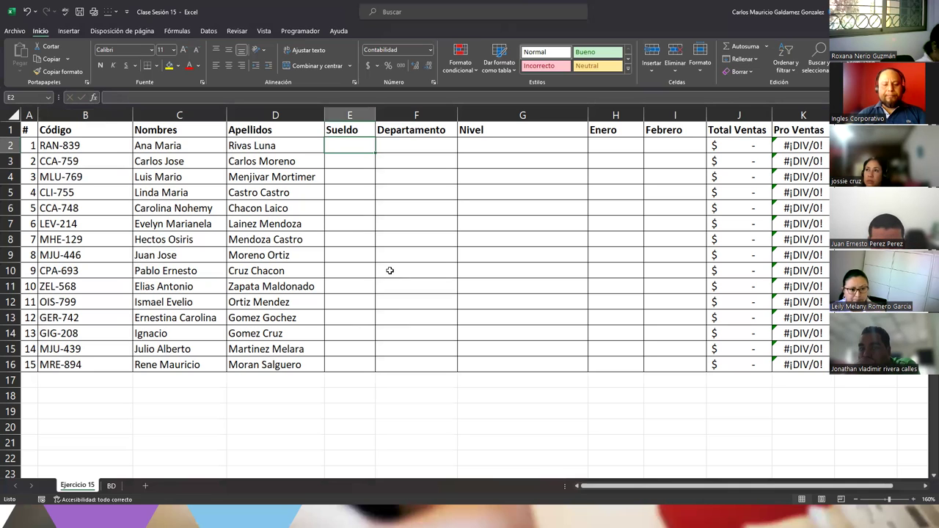
text(=ale)
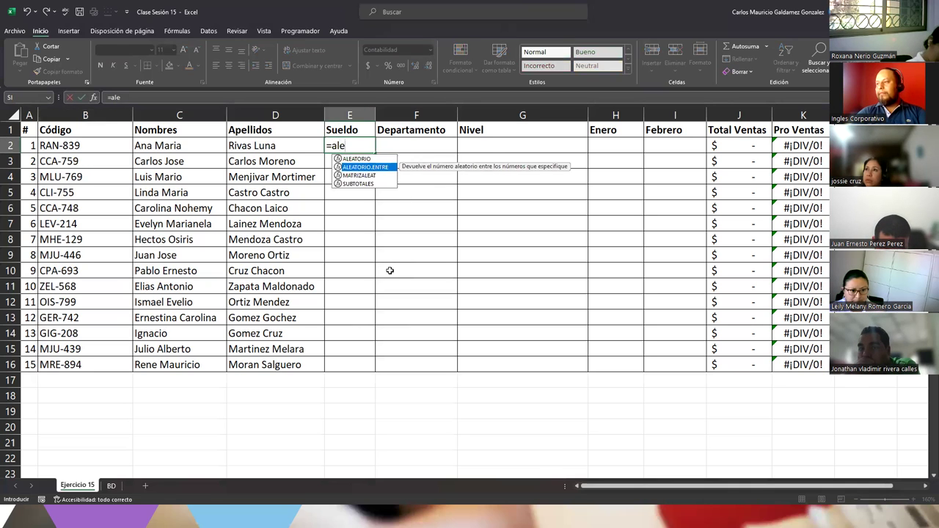
key(Tab)
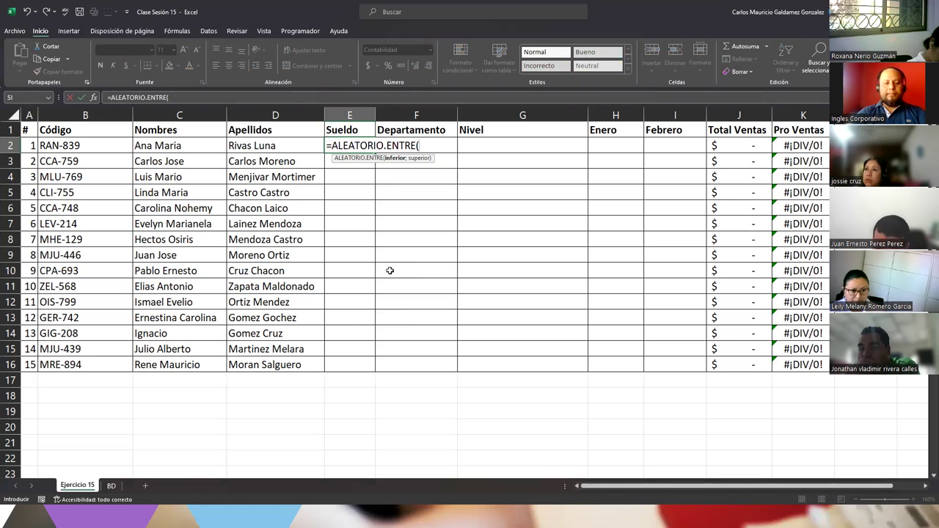
text(400;)
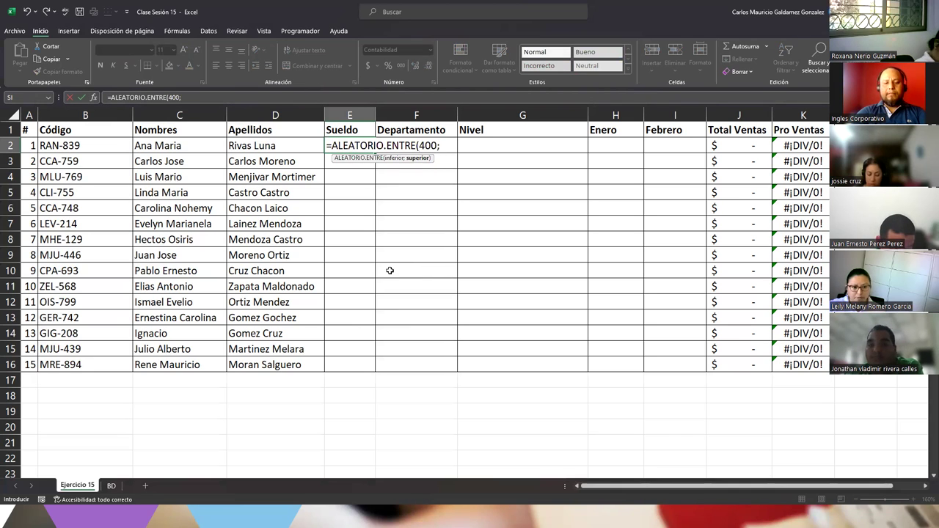
text(7)
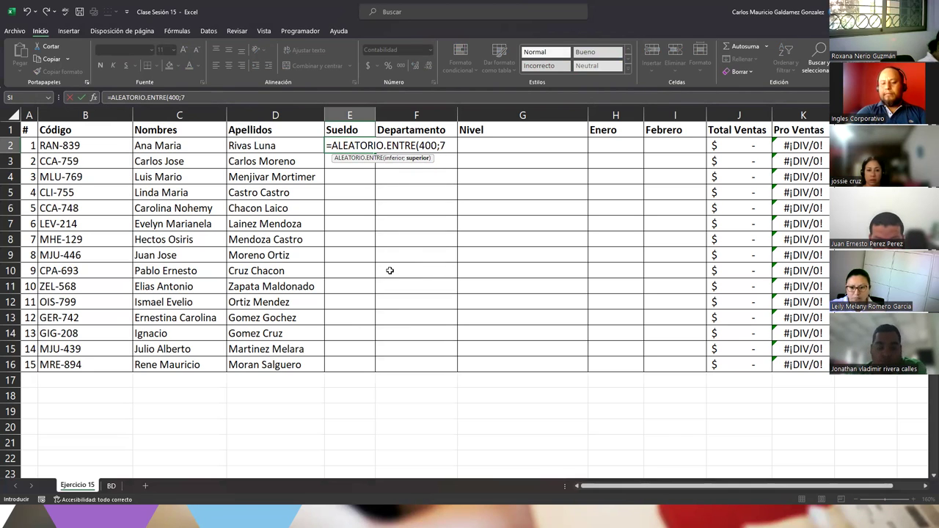
text(50))
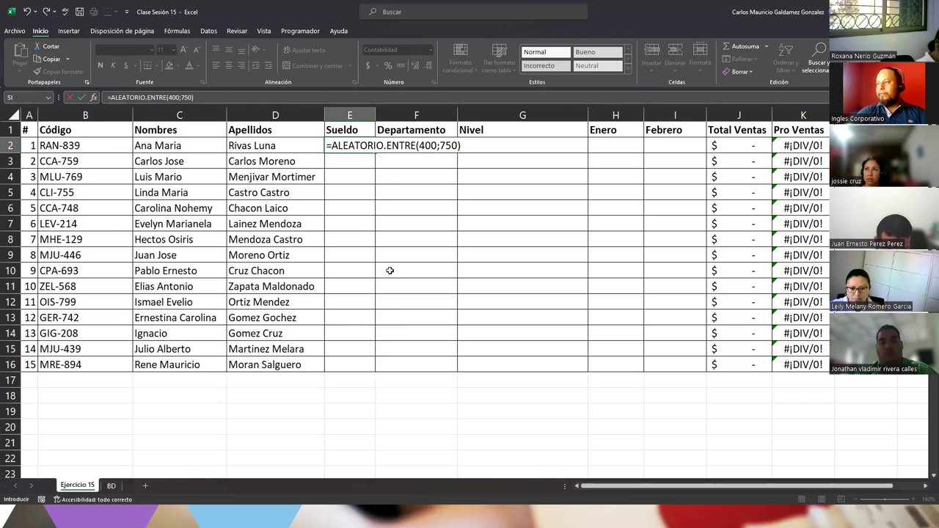
key(Return)
click(349, 145)
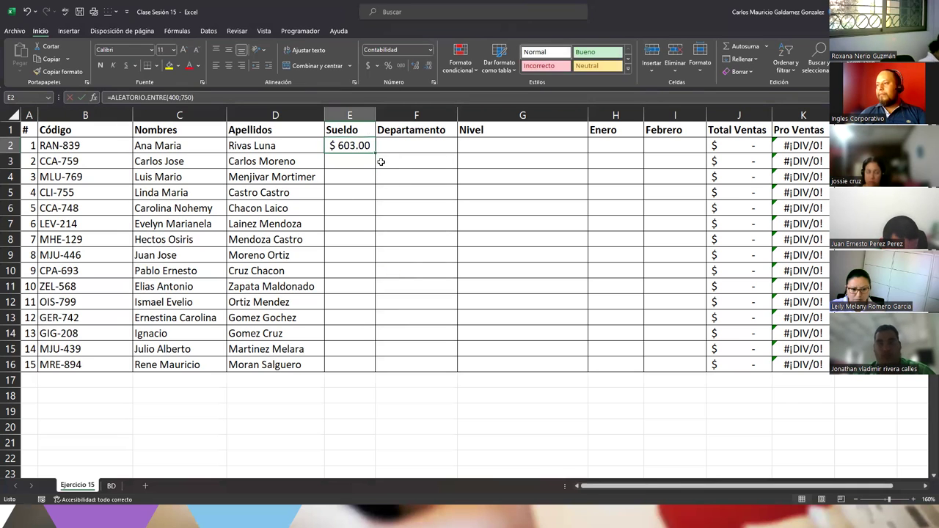
drag(375, 155, 371, 369)
Step: Replace the Sueldo formulas in E2:E16 with their values, pasted over the same cells, and check the content of E2
key(ctrl+c)
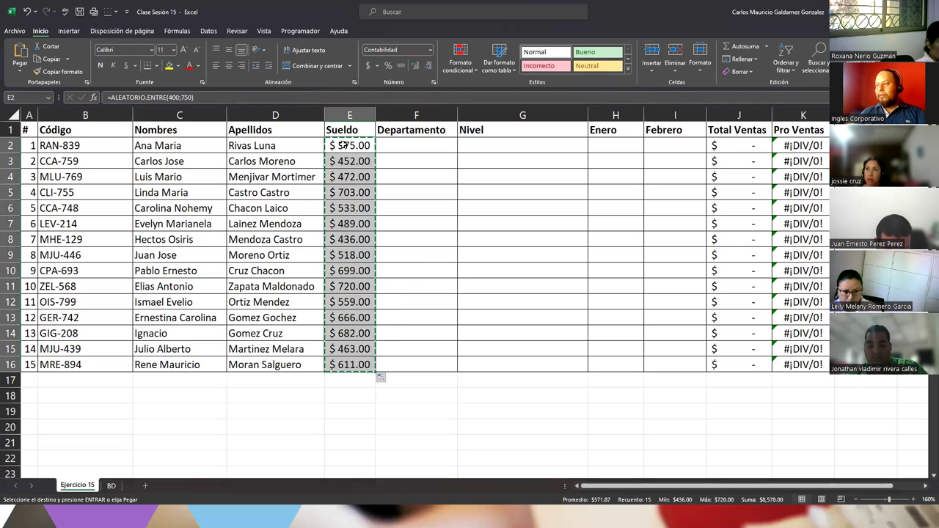
right_click(344, 147)
mouse_move(446, 228)
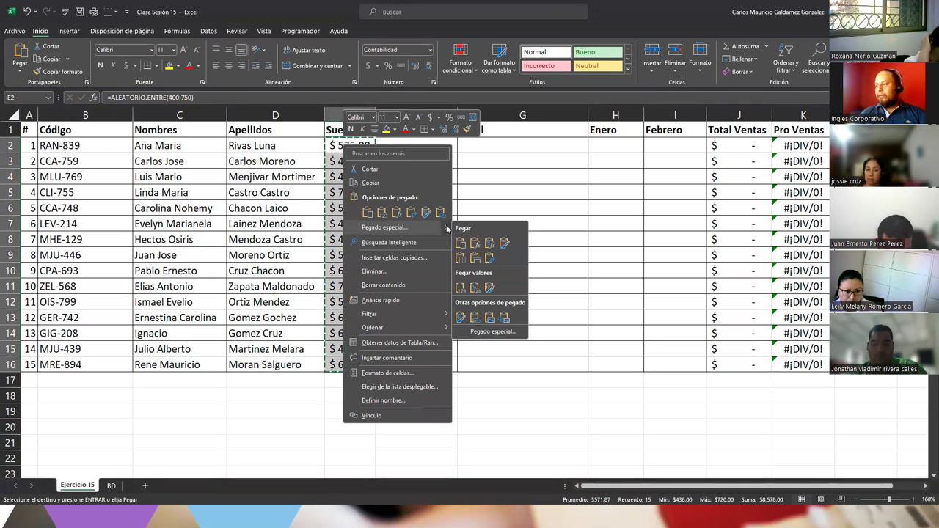
click(460, 288)
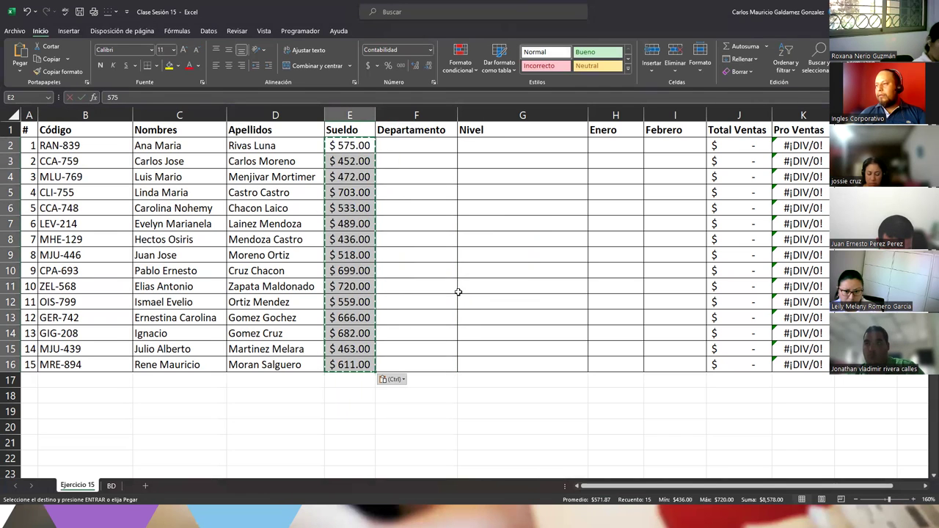
click(340, 149)
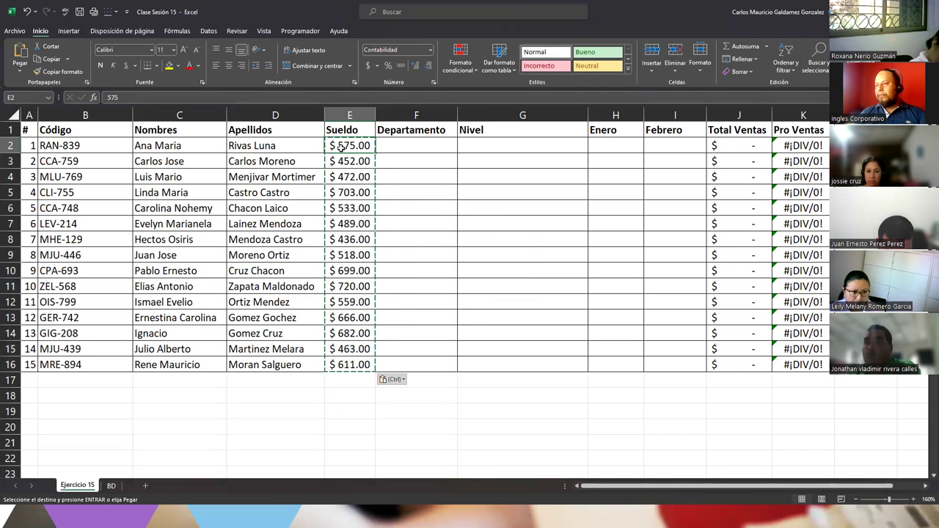
key(Escape)
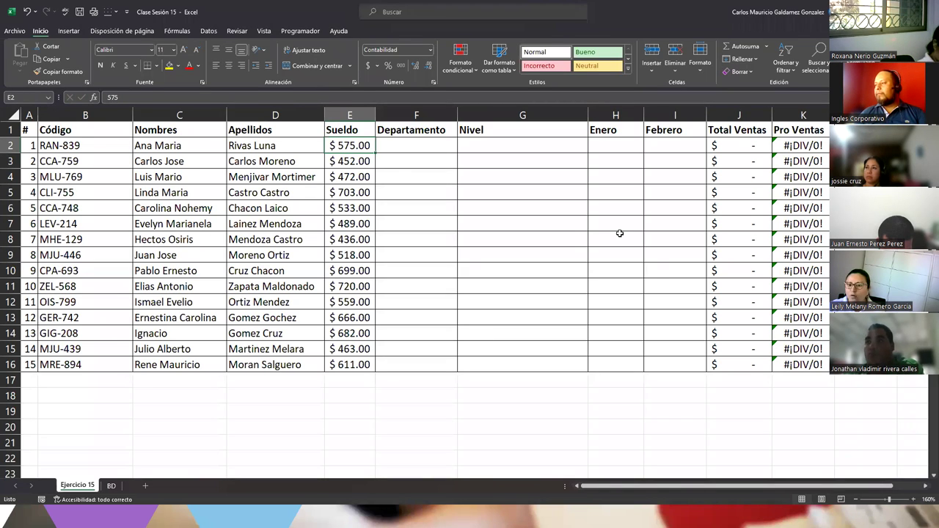
Step: Enter =ALEATORIO.ENTRE(3550;9000) in H2 for the Enero sales
click(615, 143)
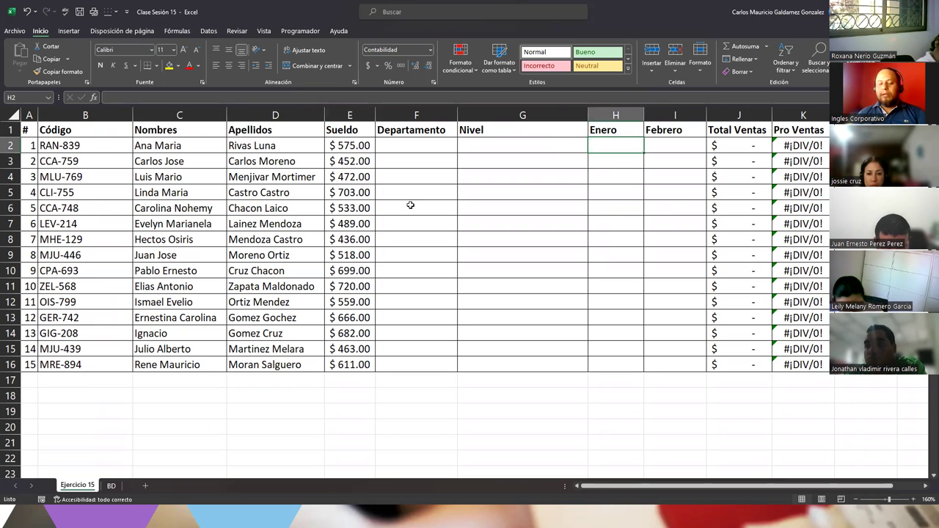
text(=)
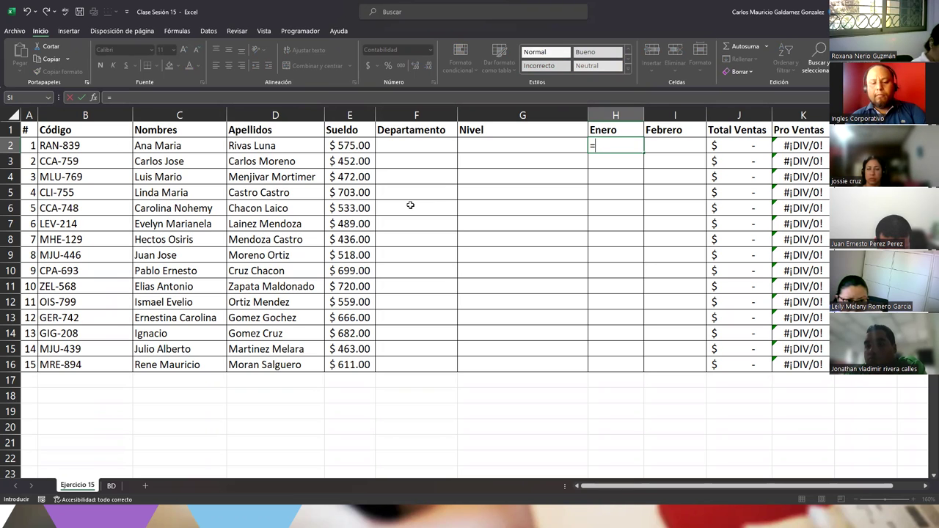
text(ale)
key(Down)
key(Tab)
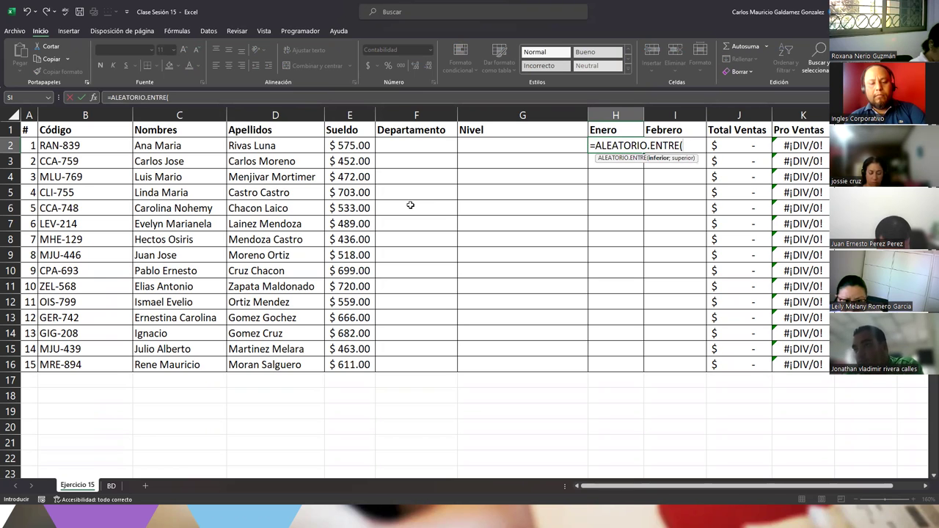
text(3550)
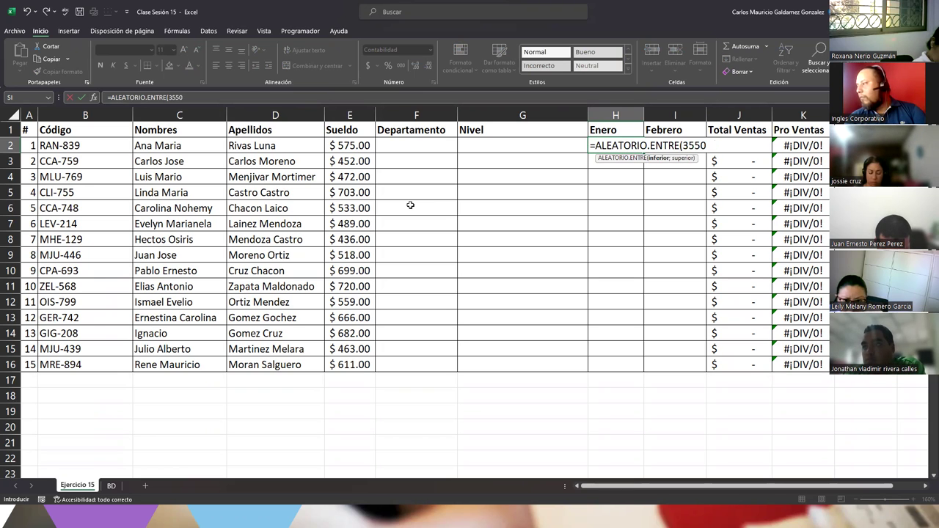
key(Return)
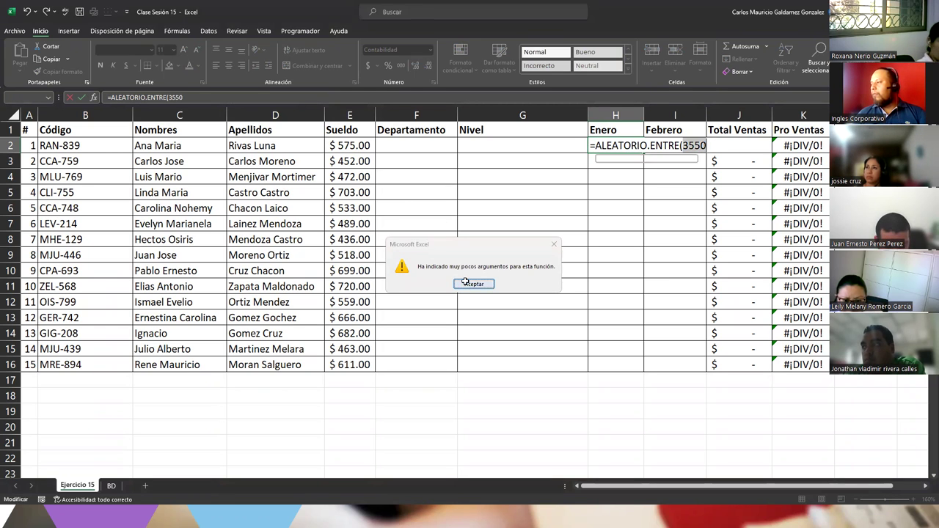
click(473, 284)
text(;9)
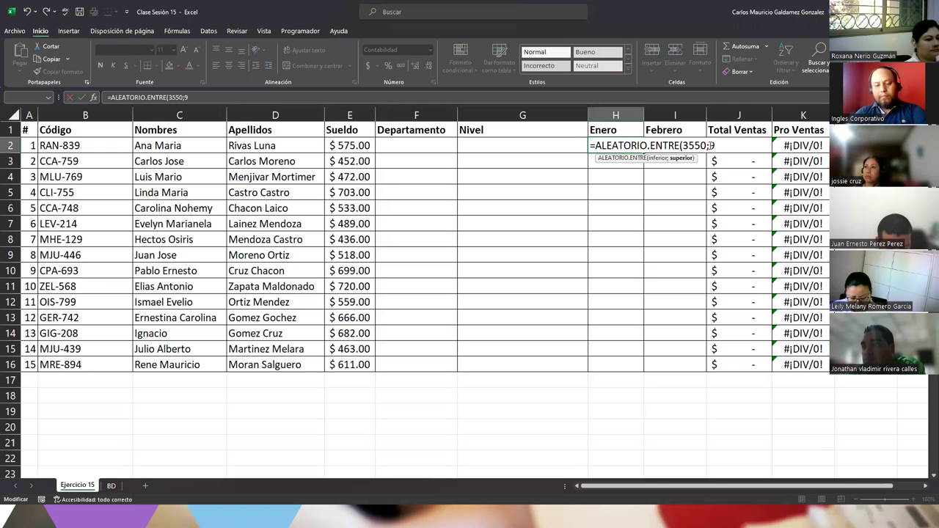
text(000))
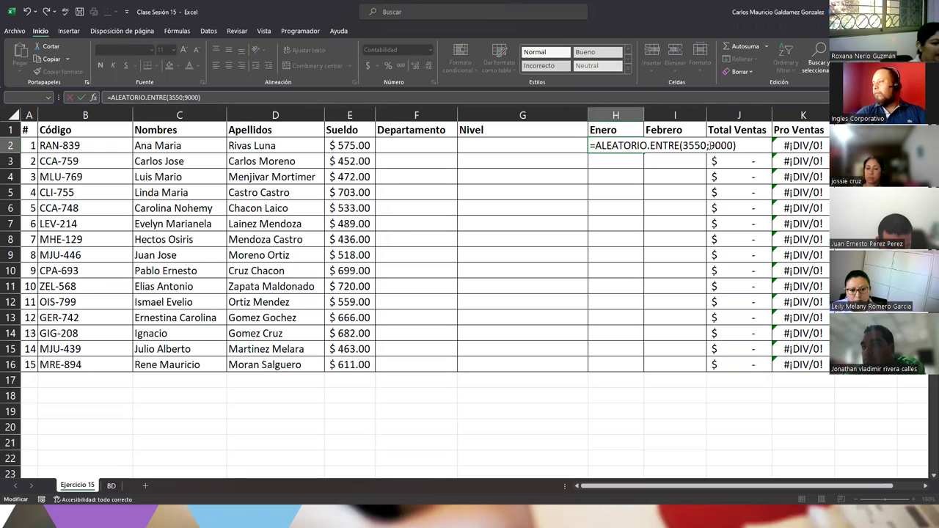
key(Return)
Step: Widen the Enero column slightly and fill the H2 formula through H2:I16 to cover Enero and Febrero
drag(643, 120, 647, 120)
click(632, 146)
drag(634, 239, 687, 369)
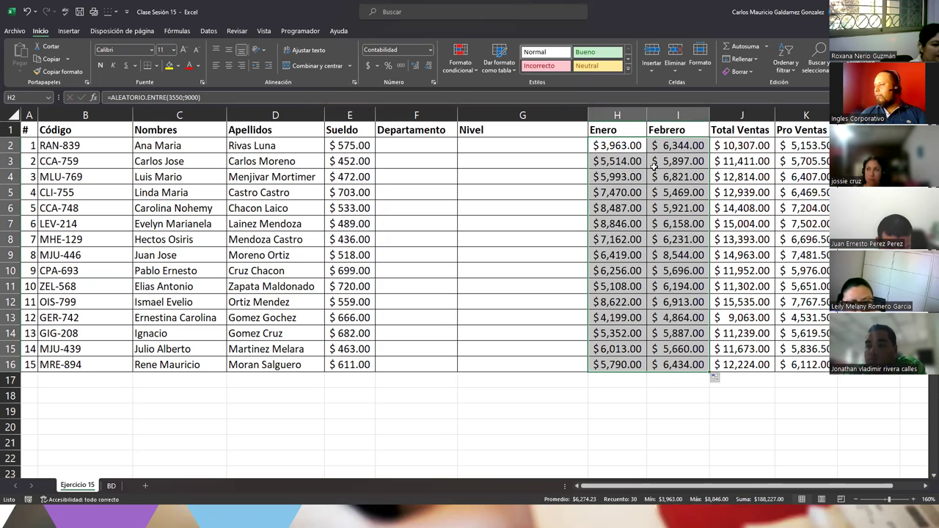
Step: Replace the Enero and Febrero formulas in H2:I16 with their values, pasted over the same cells, and check the content of H2
right_click(618, 150)
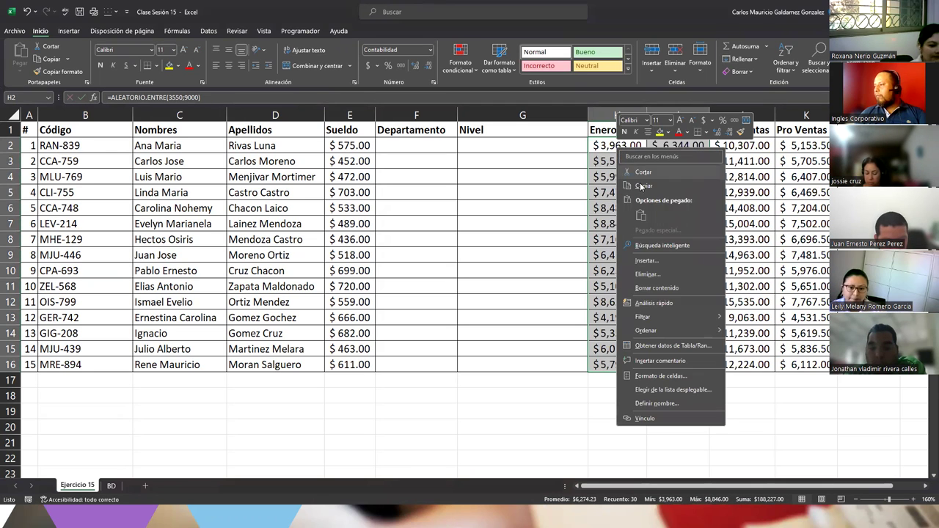
click(641, 186)
right_click(615, 146)
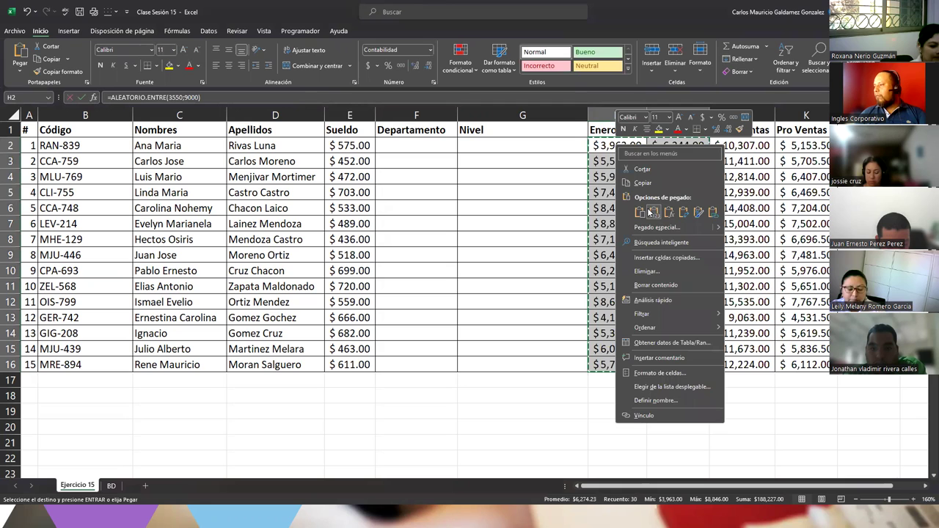
click(650, 212)
click(632, 180)
click(600, 146)
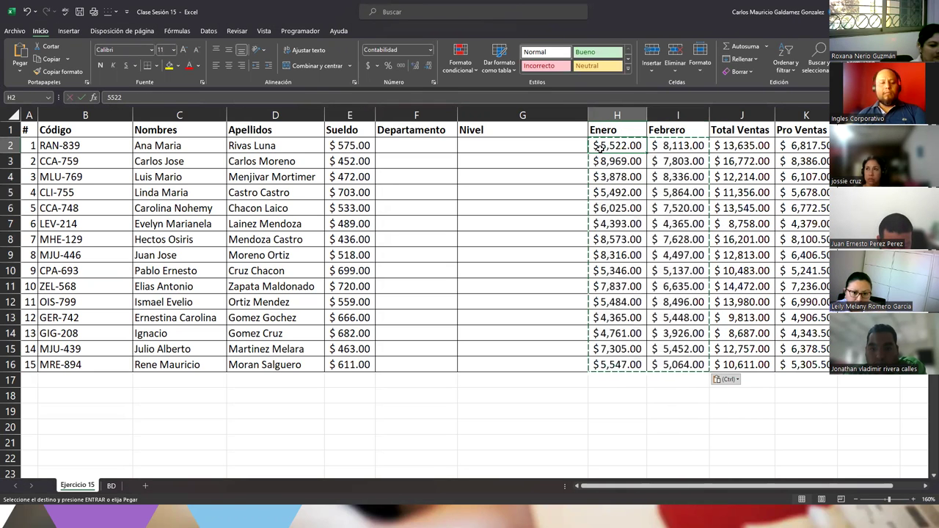
key(Escape)
click(496, 237)
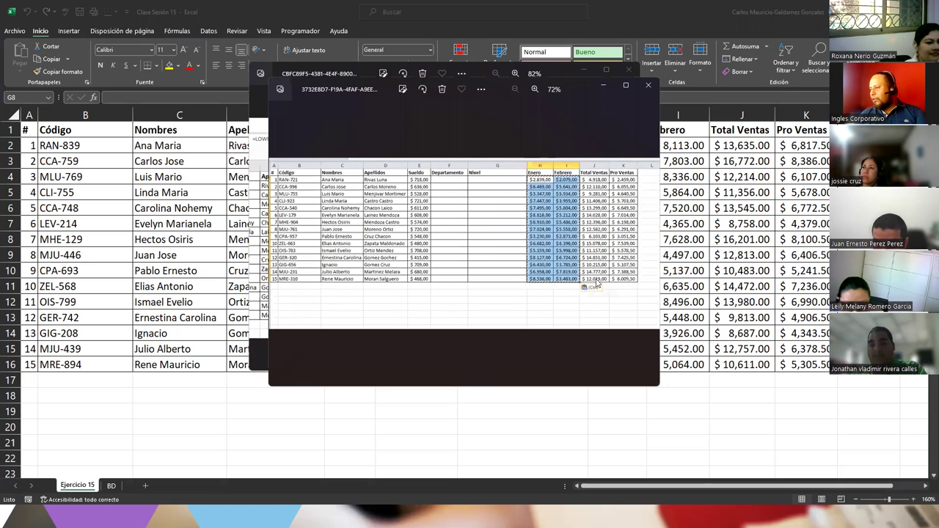
Step: Review the open screenshot images of the formulas and tables, closing each one to return to the worksheet
click(648, 85)
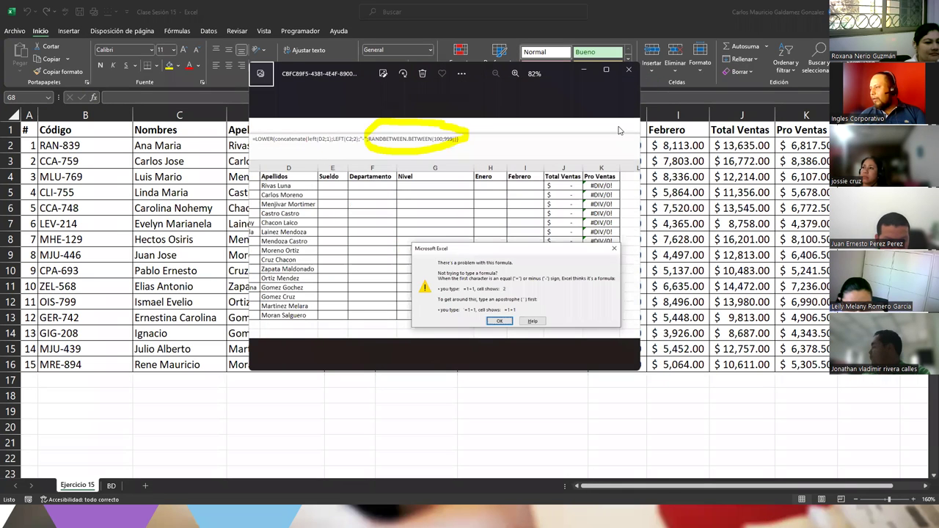
click(629, 74)
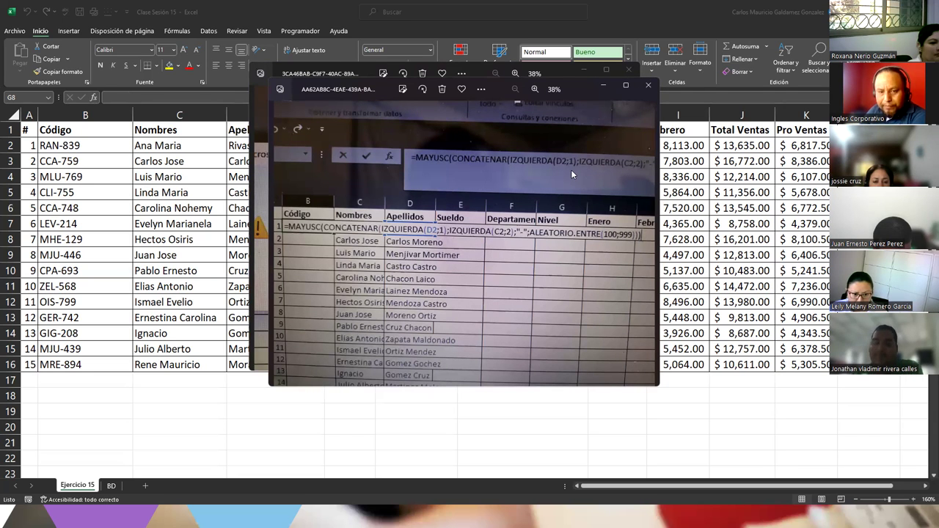
click(648, 85)
click(628, 73)
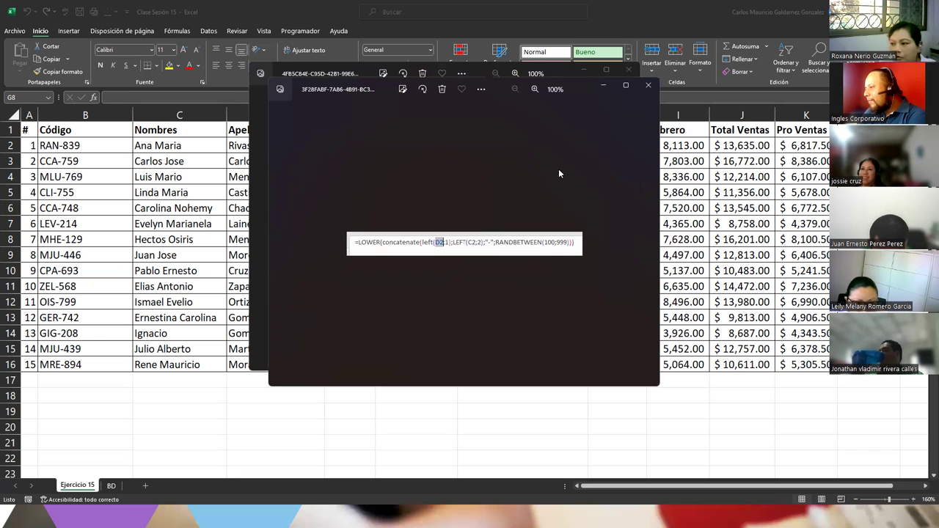
click(644, 91)
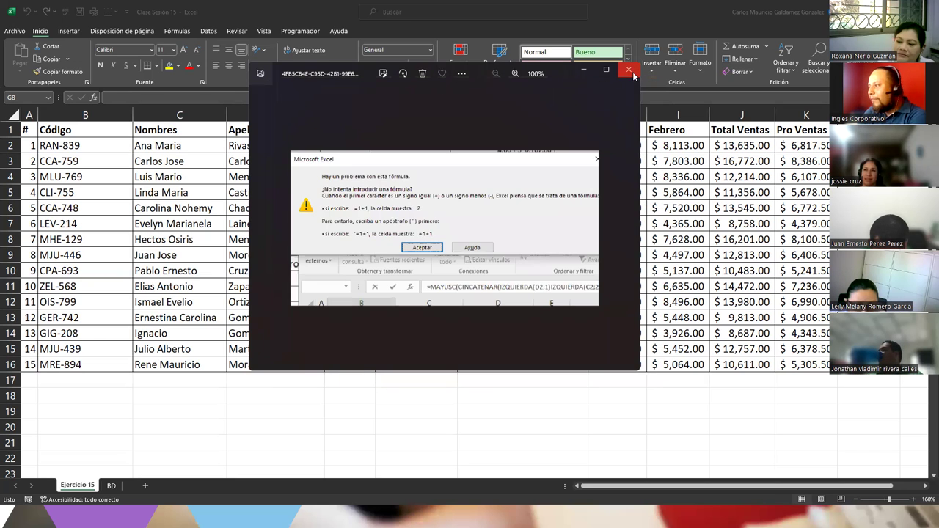
click(628, 70)
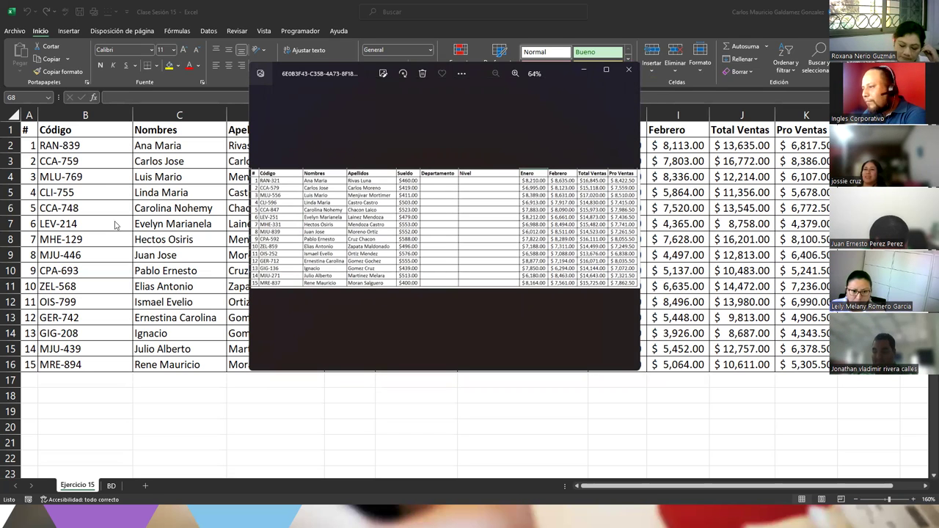
click(627, 71)
Step: Copy the Código cells B2:B16, paste them as values over the same cells, and clear the copy selection
drag(94, 146, 79, 366)
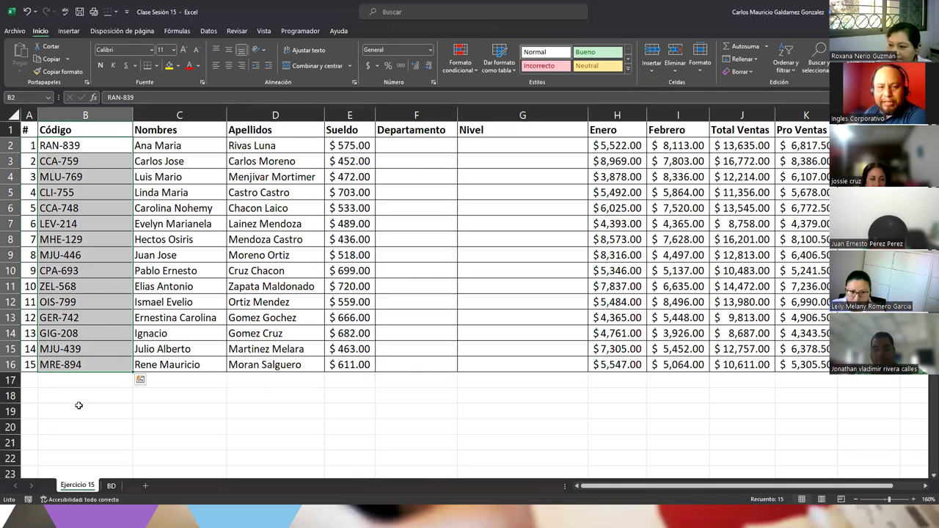
drag(72, 148, 85, 370)
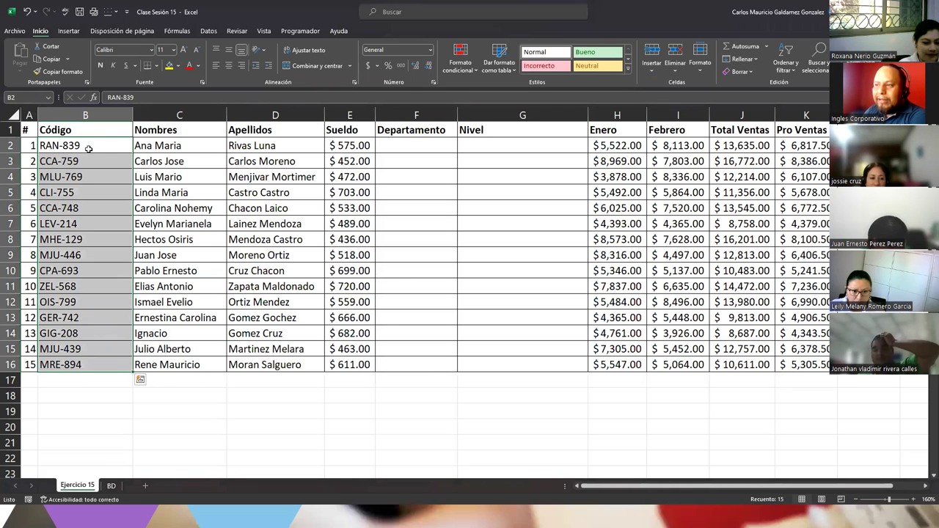
right_click(90, 151)
click(117, 188)
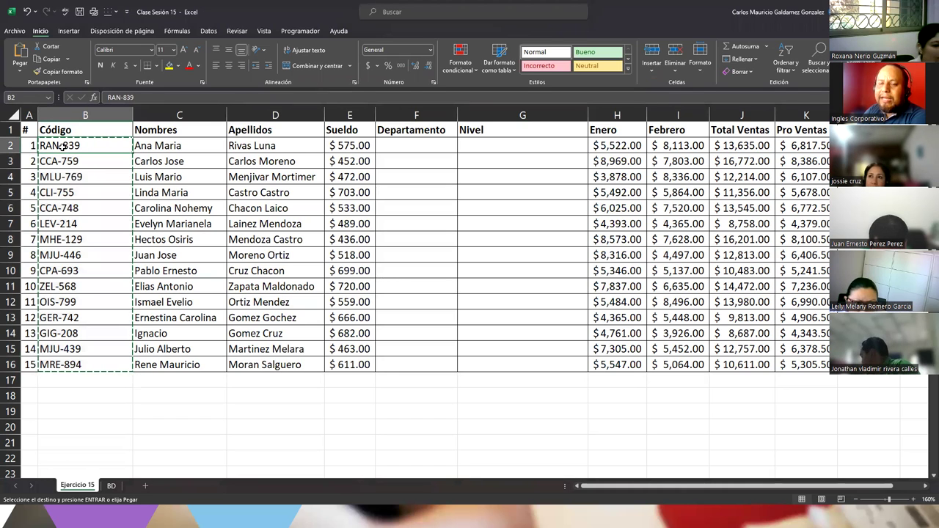
right_click(64, 146)
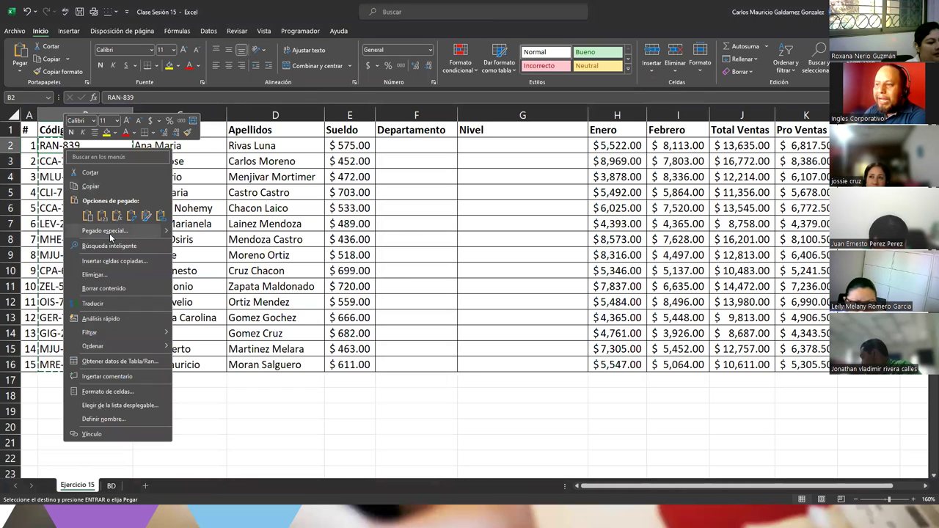
mouse_move(167, 233)
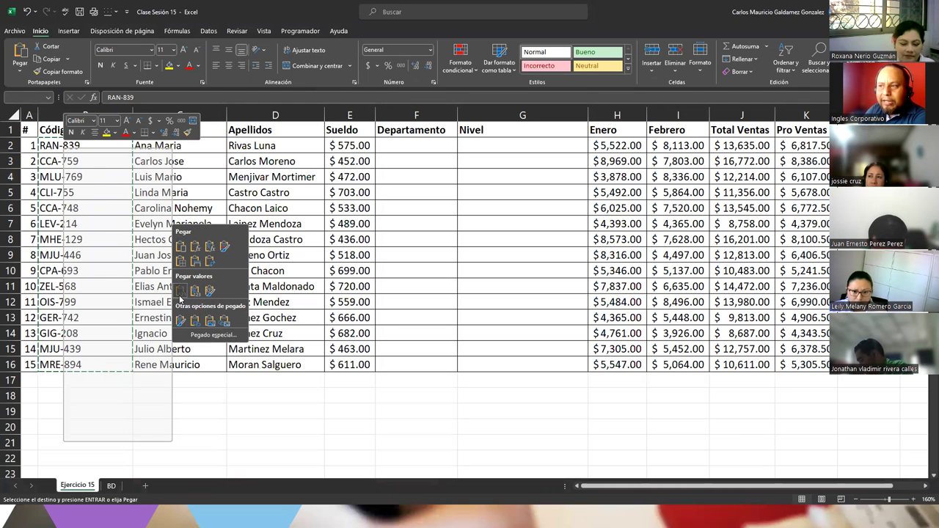
click(180, 291)
click(86, 208)
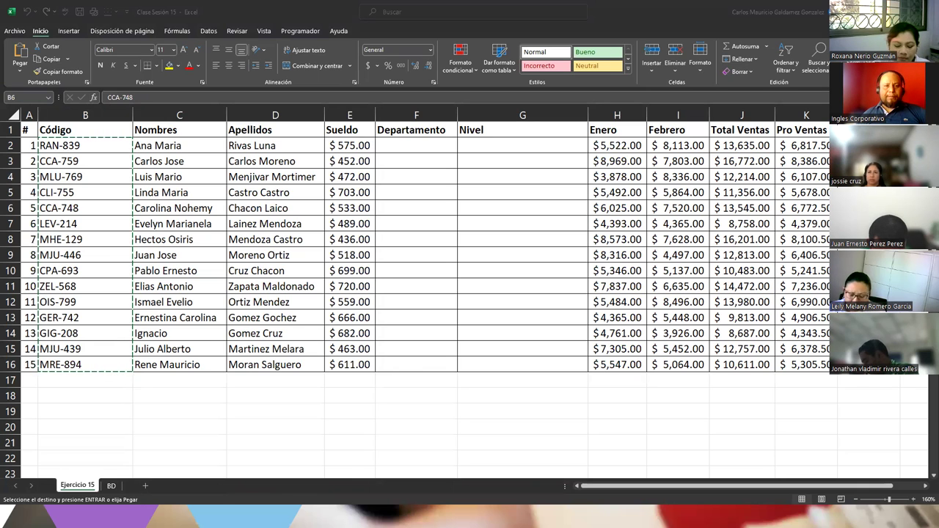
click(98, 146)
key(ctrl+v)
key(Escape)
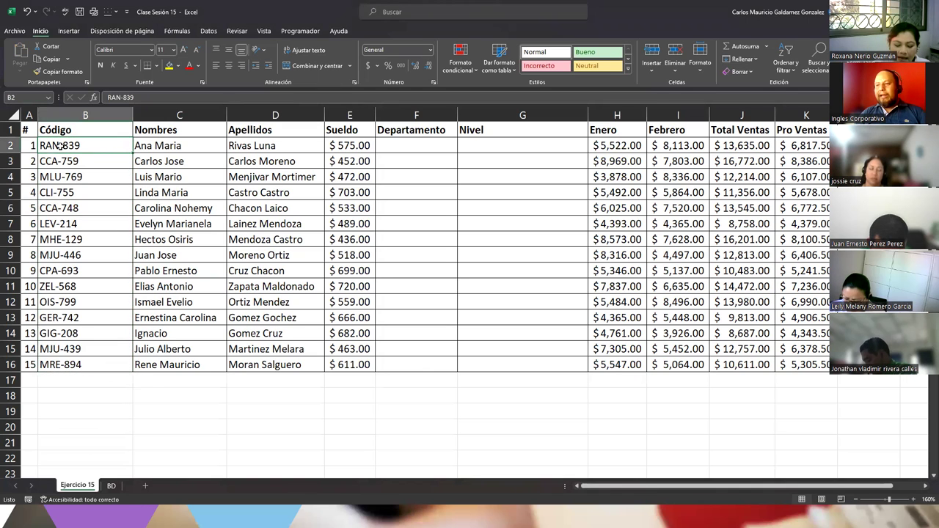
Step: Examine the content of B2 without changing it, and close the screenshot image of the formula error
double_click(107, 147)
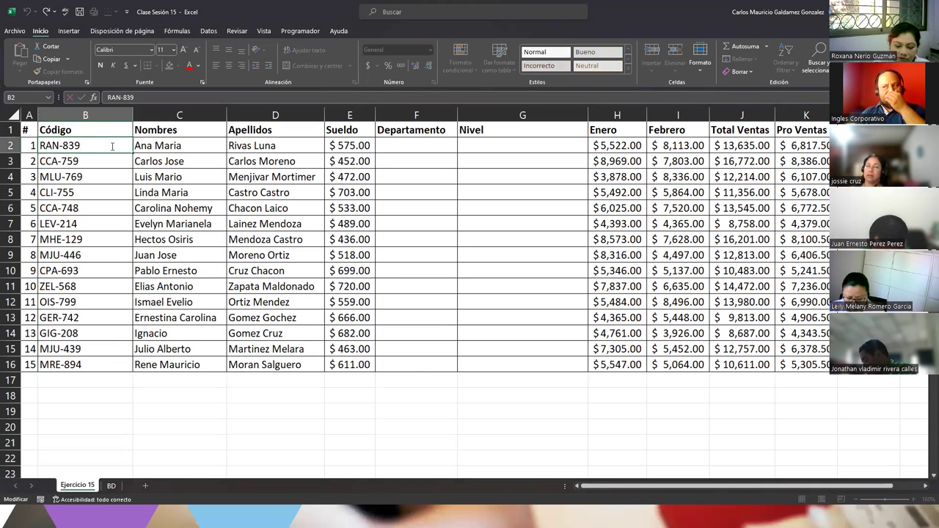
drag(146, 97, 66, 94)
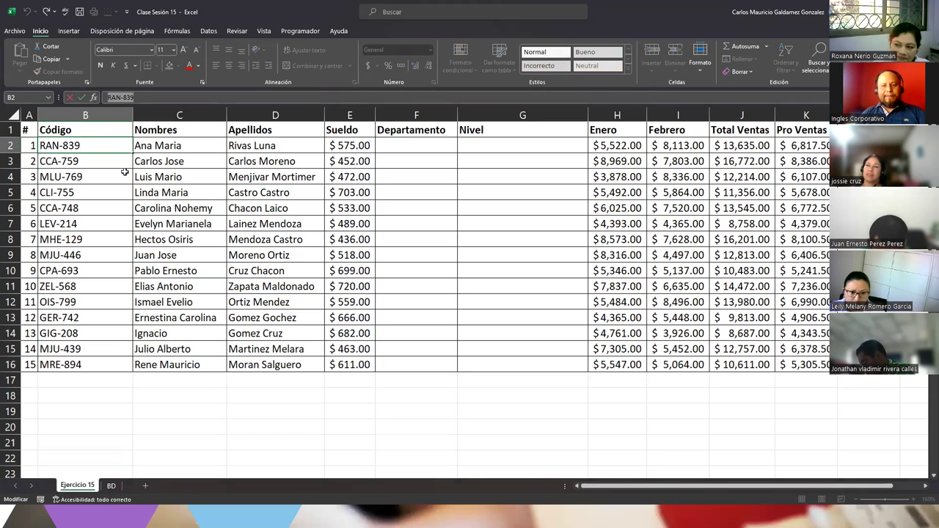
key(Escape)
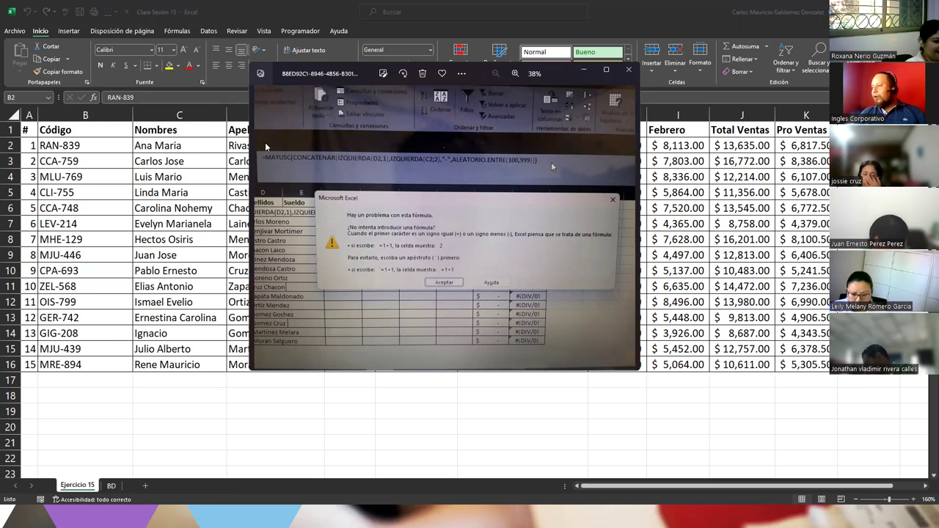
click(629, 70)
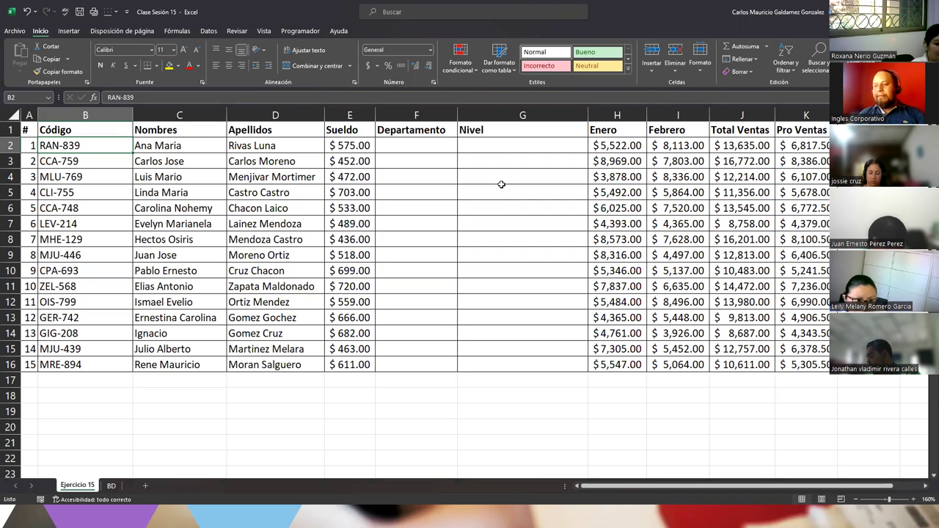
Step: Start a data validation rule for the Nivel cells G2:G16 that allows a Lista with an in-cell dropdown
drag(476, 147, 489, 368)
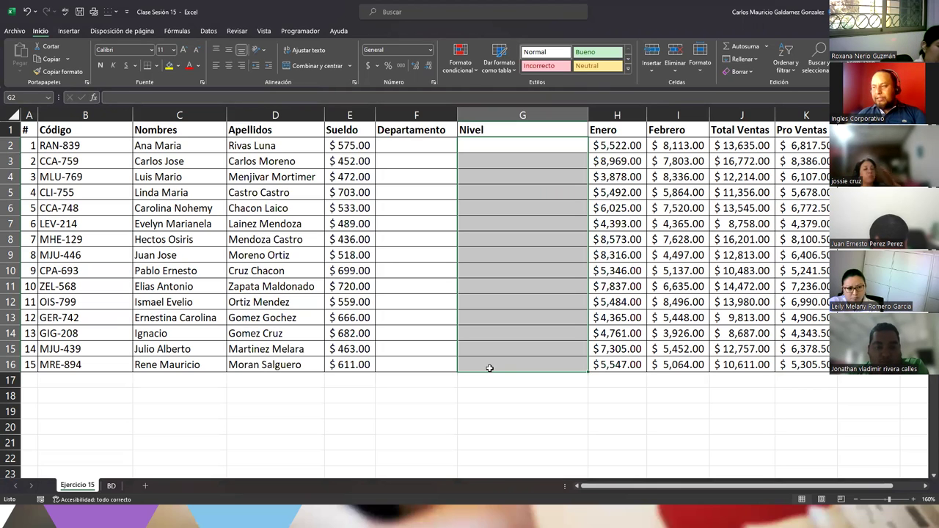
click(207, 32)
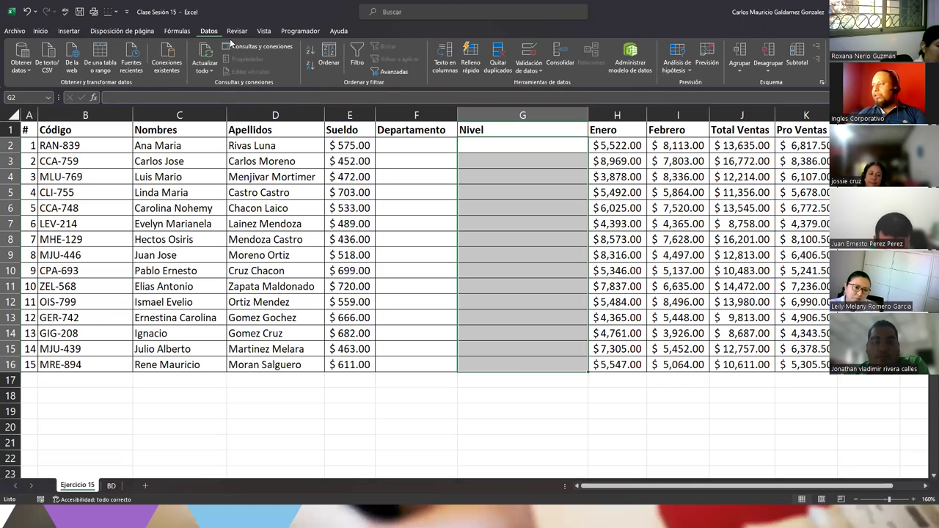
click(530, 50)
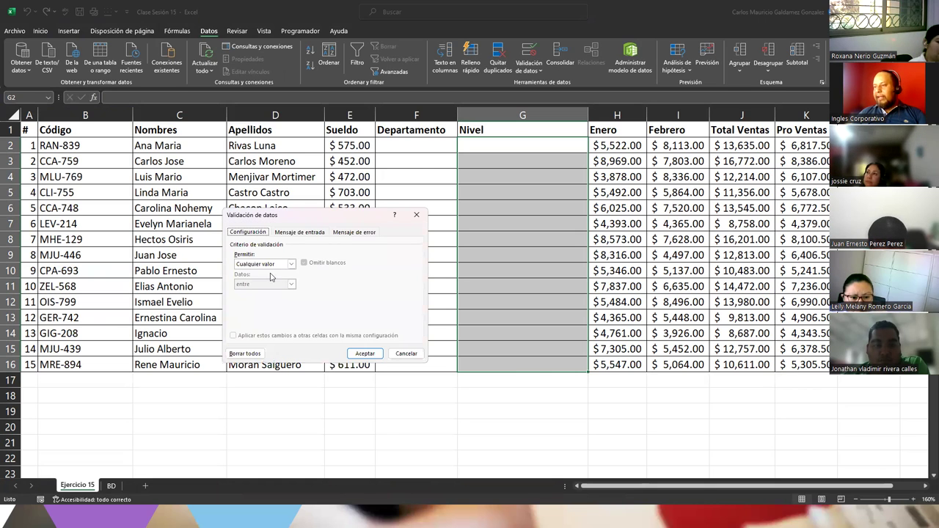
click(270, 264)
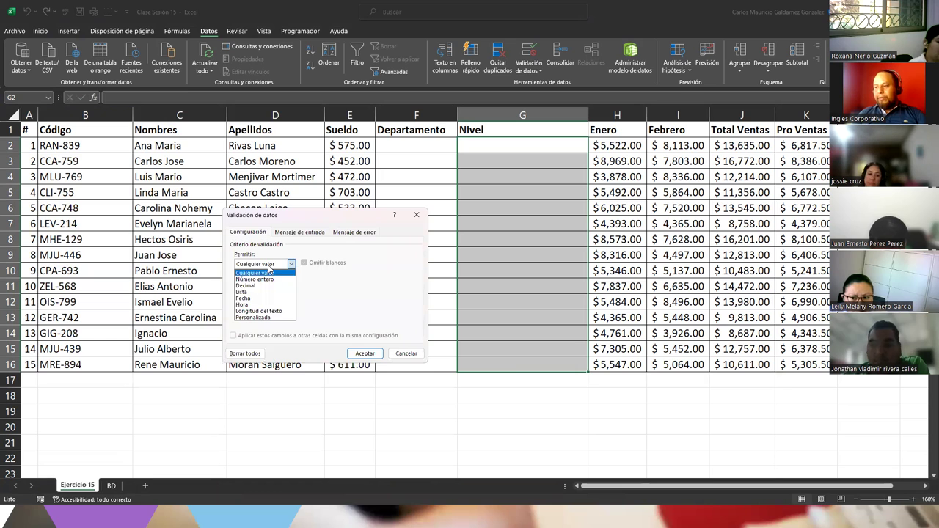
click(264, 292)
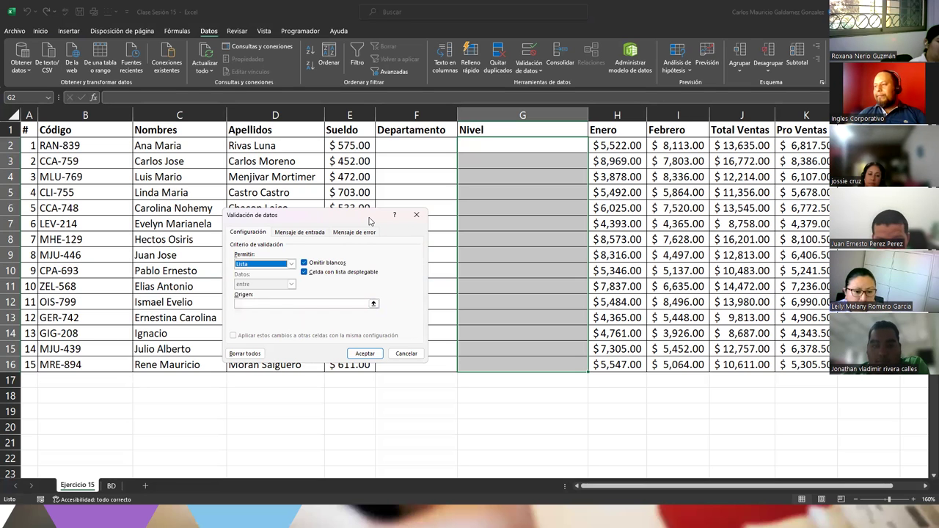
drag(385, 216, 755, 134)
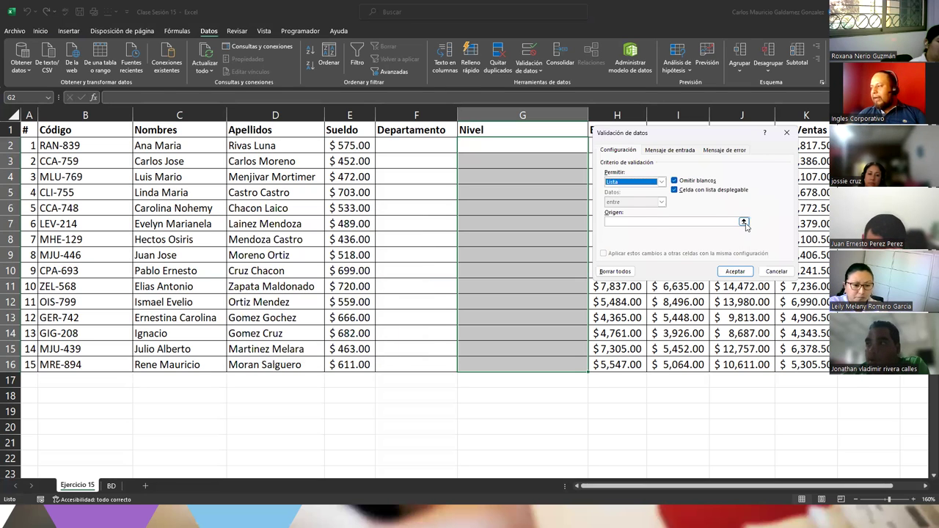
Step: Set the validation list's source to the Nivel A to Nivel C cells, =$C$29:$C$31
click(743, 221)
drag(642, 133, 643, 135)
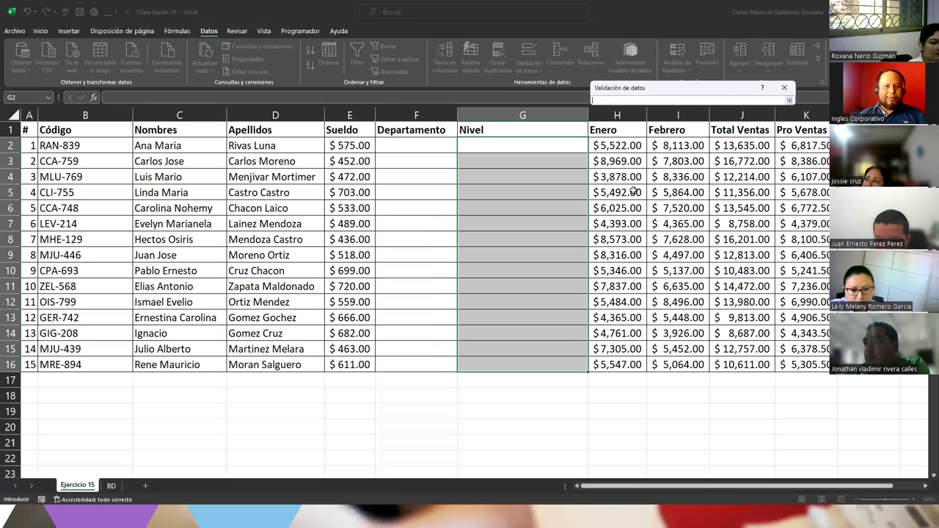
scroll(195, 340, down, 5)
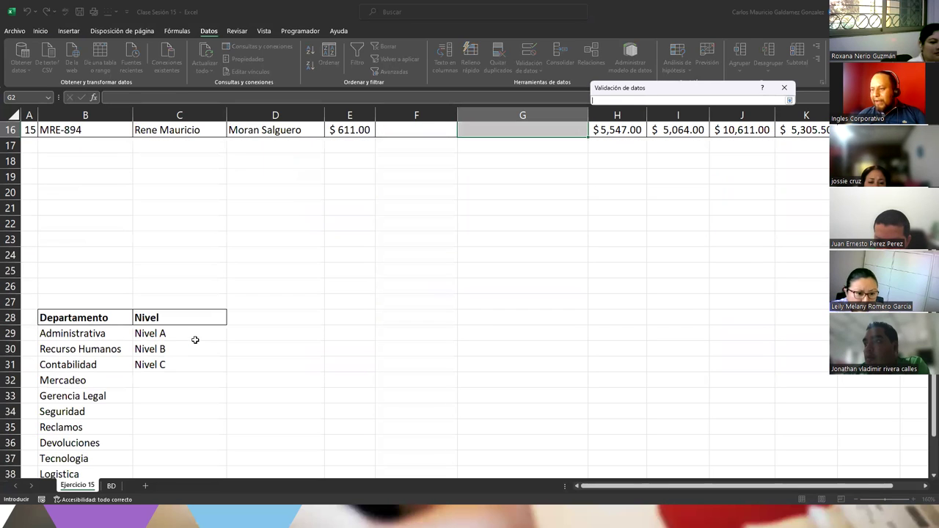
drag(144, 332, 143, 364)
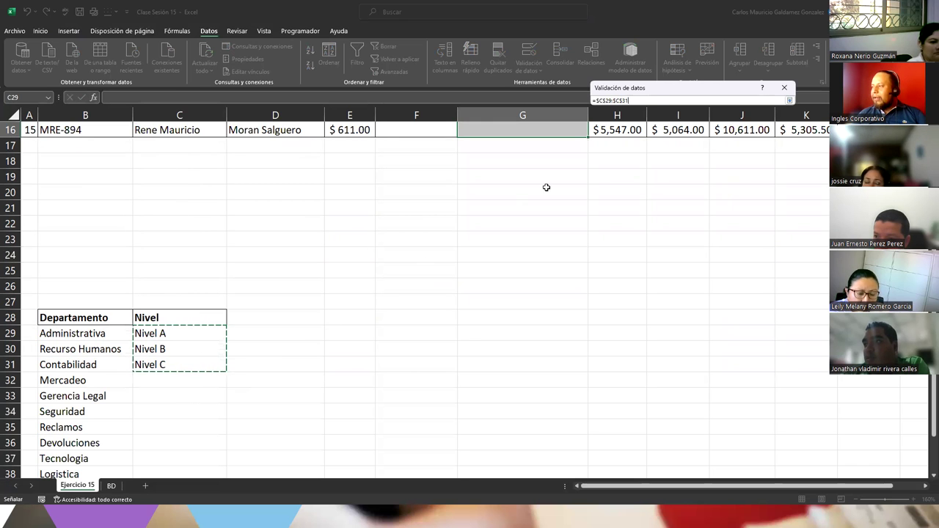
scroll(669, 200, up, 5)
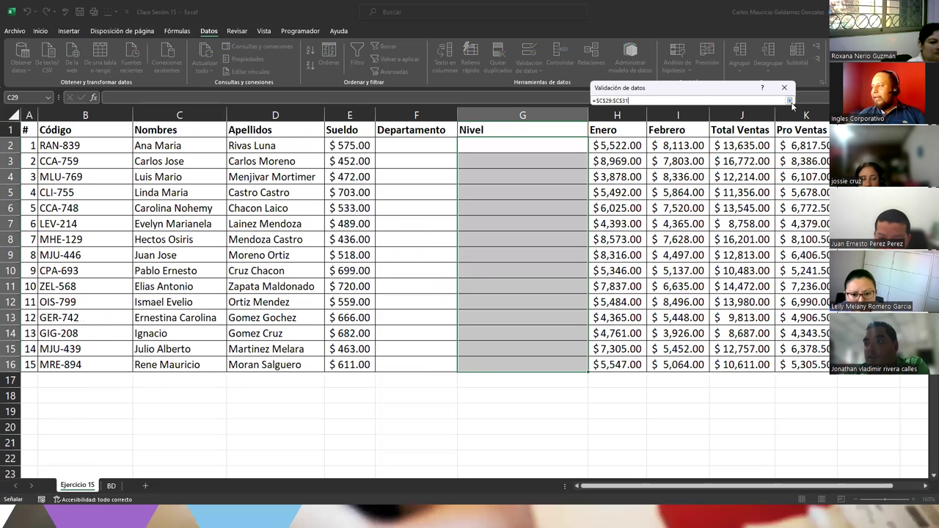
click(789, 101)
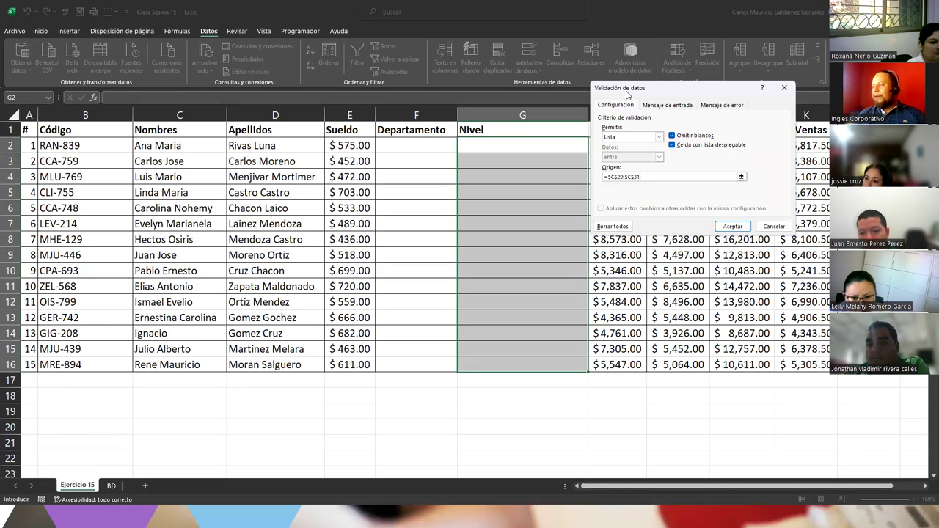
Step: Keep the input message shown on cell selection for the Nivel validation and title it "Seleccione el Nivel"
click(669, 105)
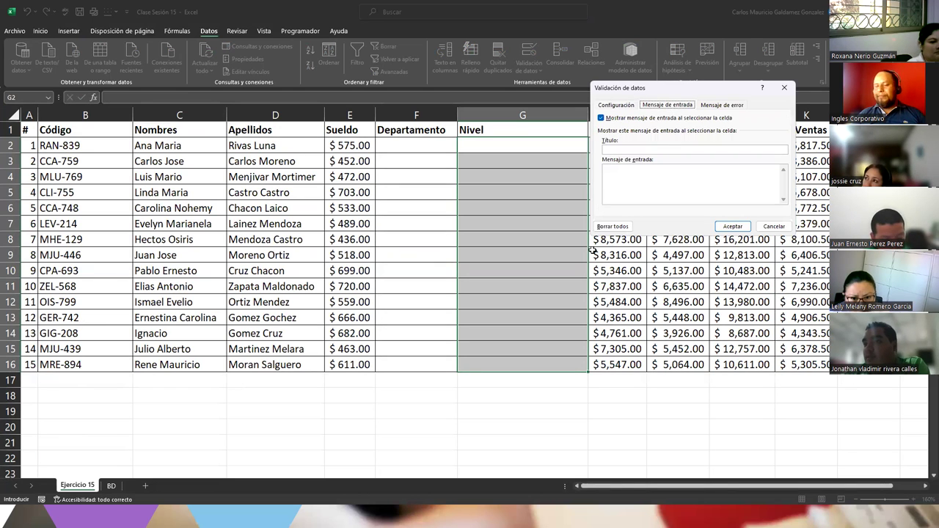
click(601, 118)
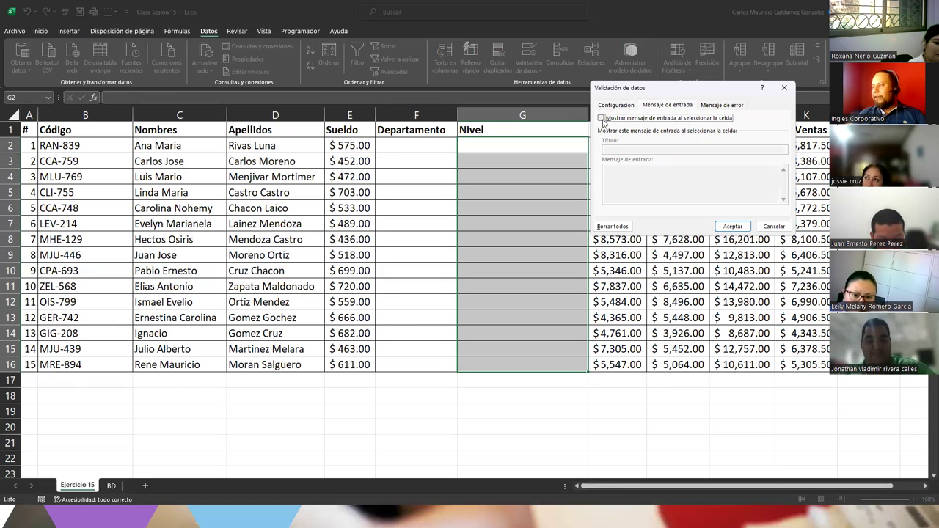
click(601, 118)
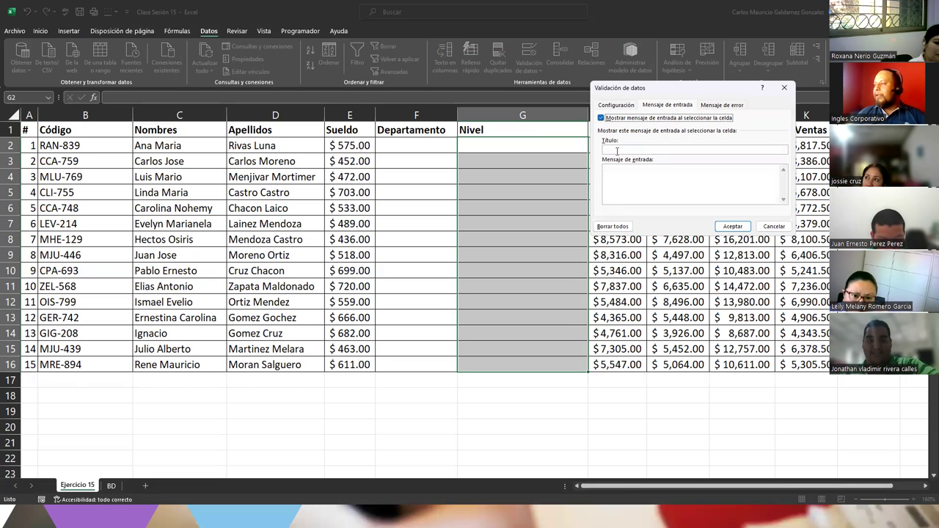
click(610, 147)
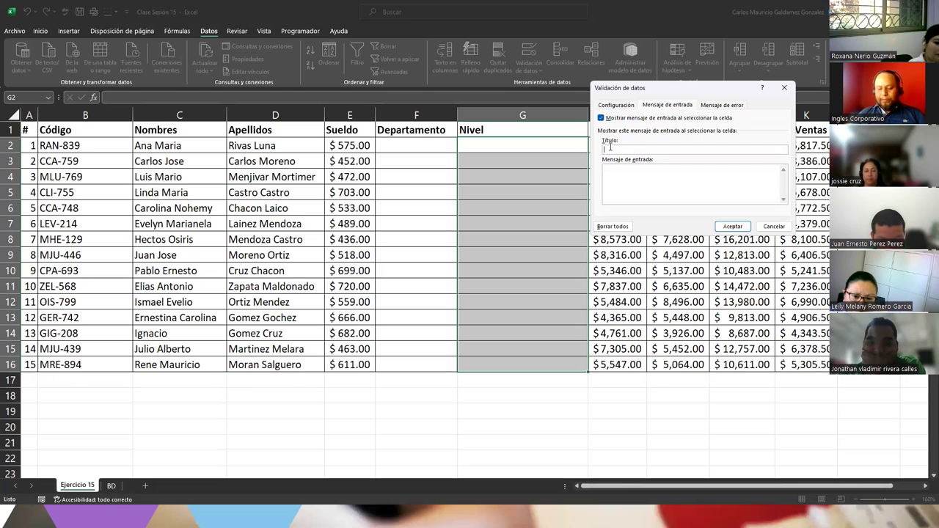
text(Seleccione el Nivel)
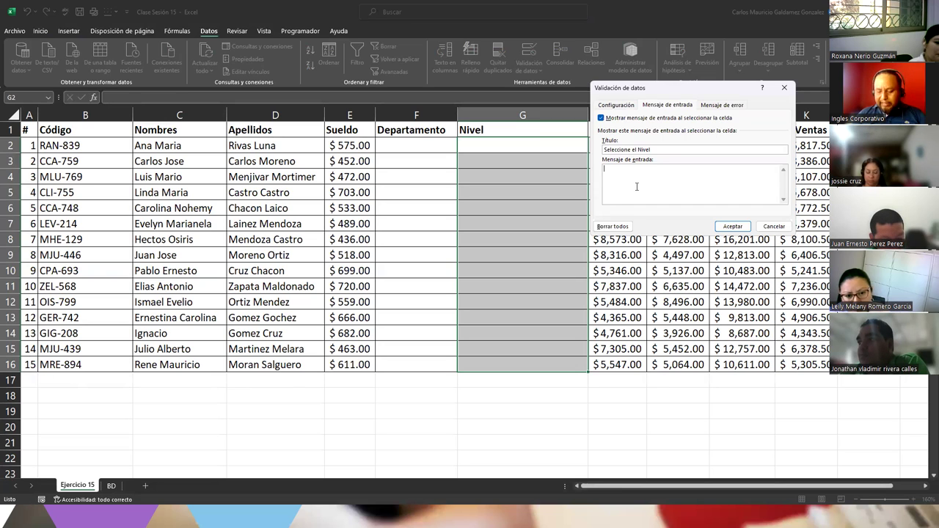
Step: Set the input message text to "Haga clic en el nivel correspondiente al que pertenece el empleado/a."
text(H)
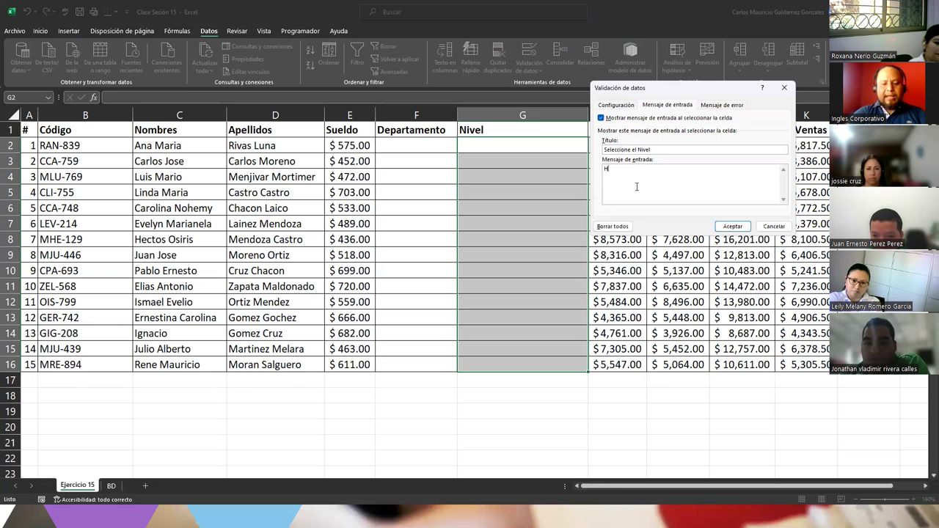
text(aga clic en el n)
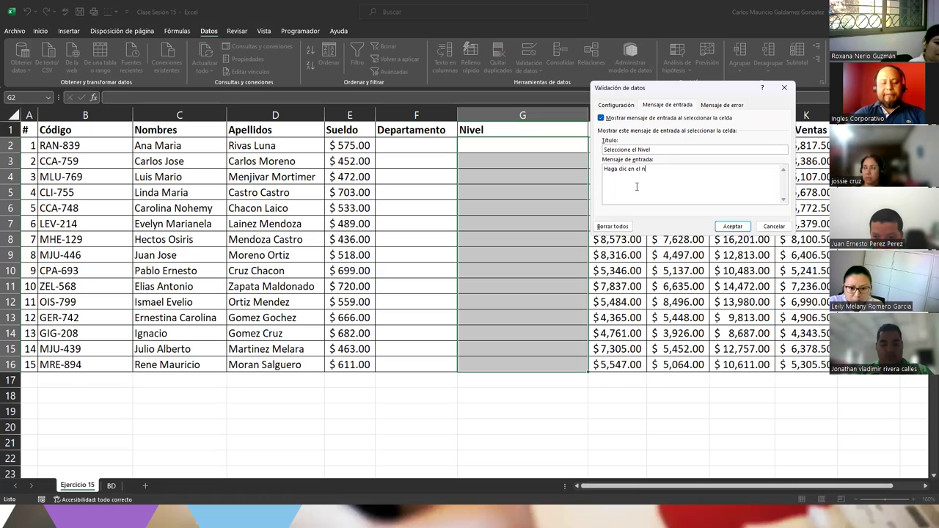
text(ivel correspond)
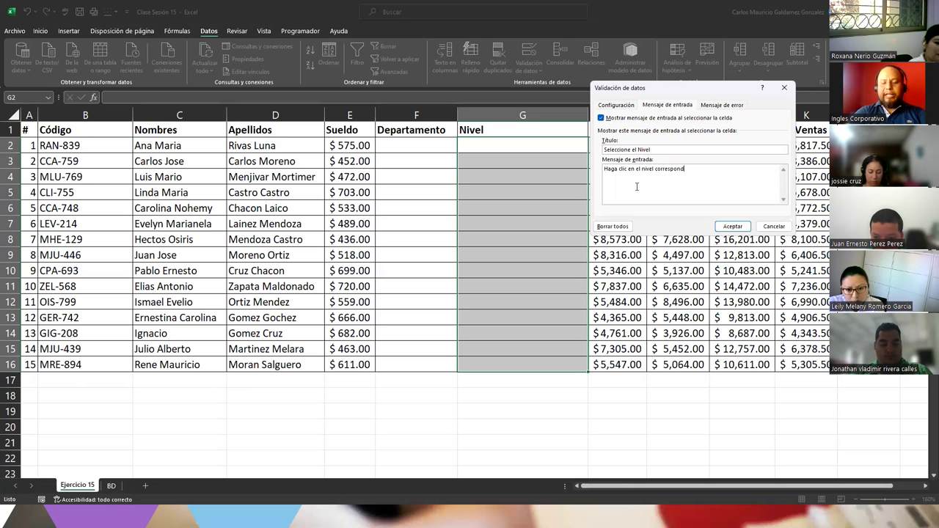
text(iente a)
text(l )
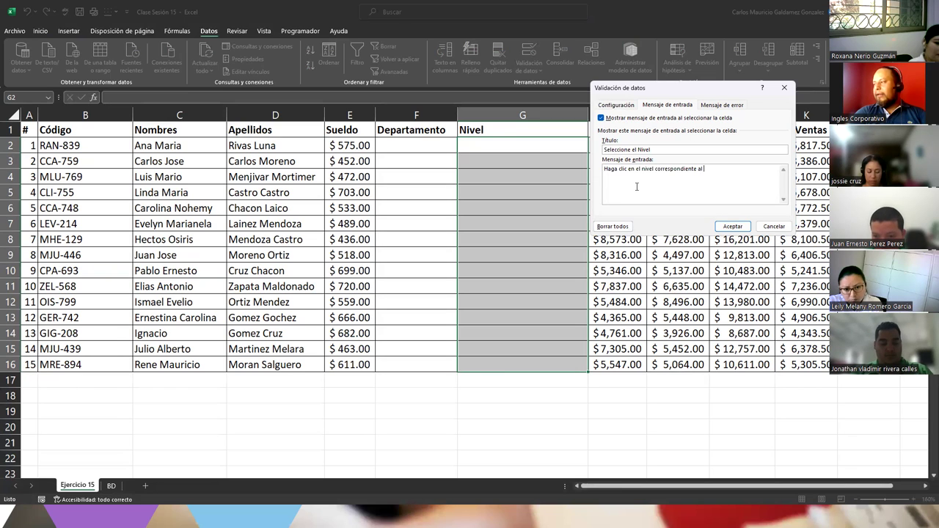
text(que pertenece)
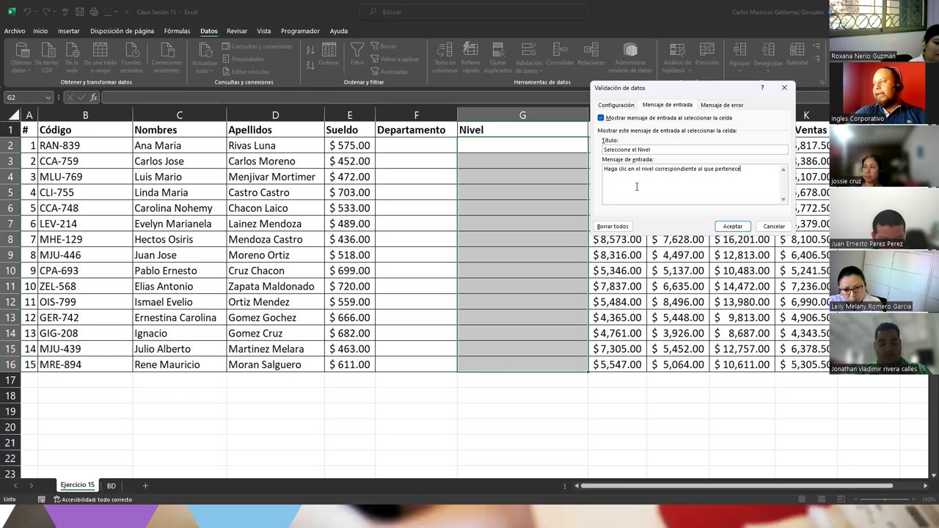
text( el emplea)
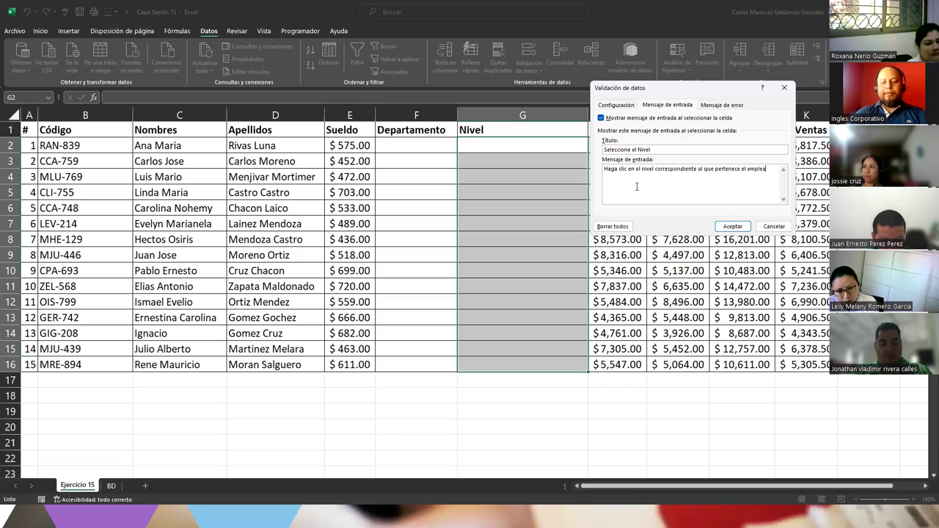
text(do/a.)
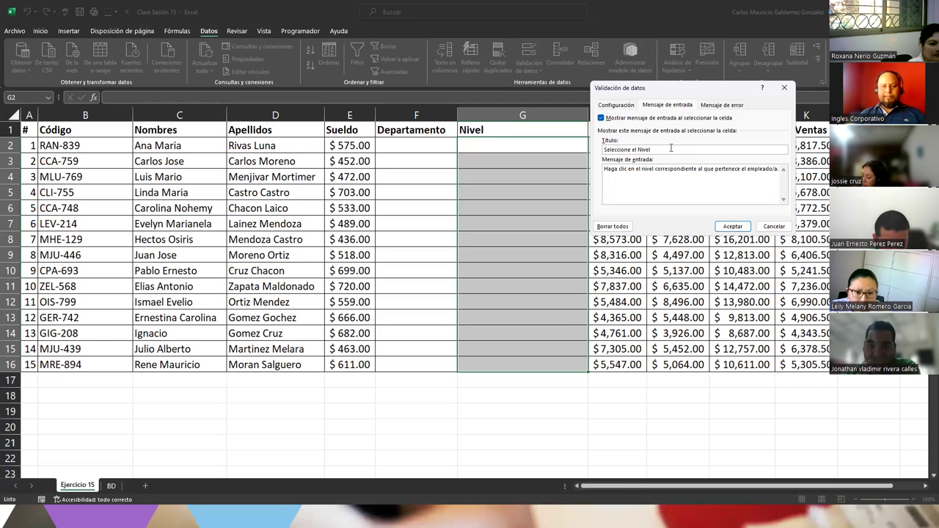
click(671, 148)
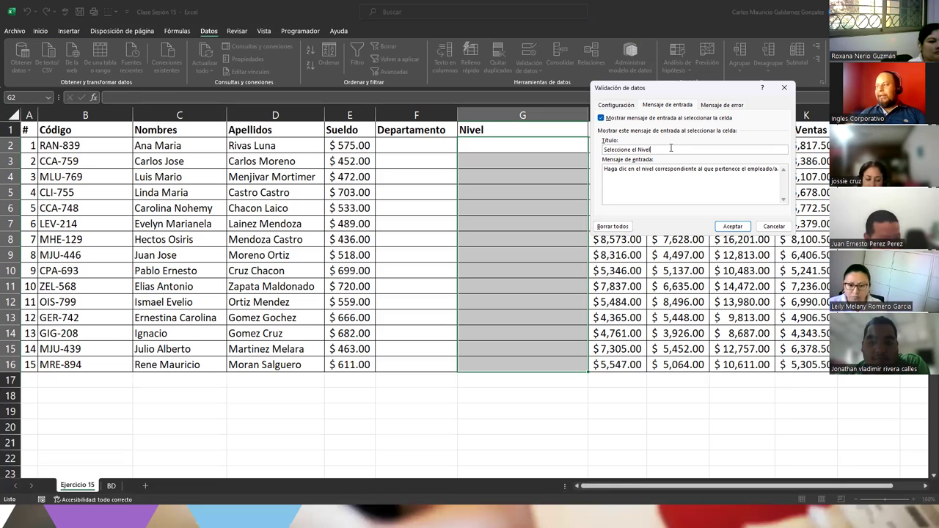
Step: Configure the validation's error alert with the Alto style and the title "Grave Error"
click(715, 109)
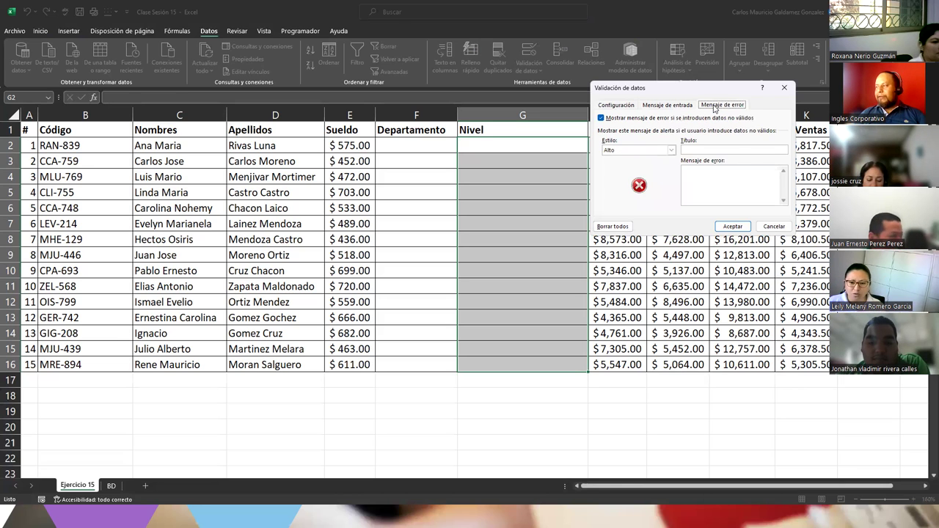
click(671, 150)
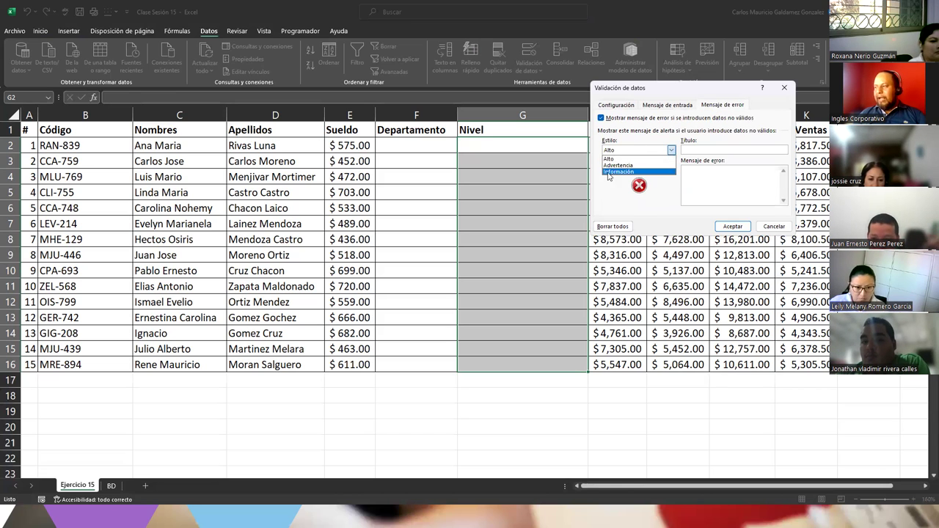
click(611, 159)
click(697, 150)
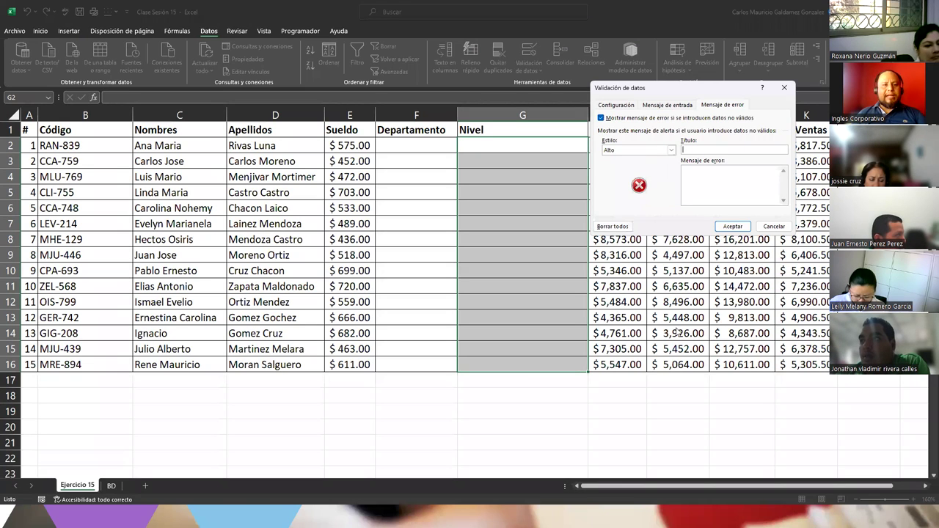
text(Grave Error)
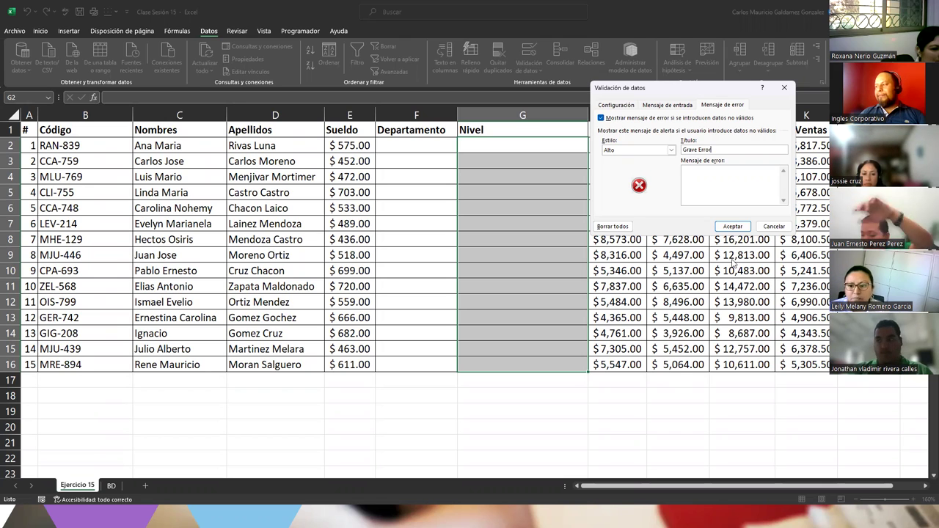
Step: Set the error message to "El dato ingresado no corresponde a los datos disponibles." and apply the validation rule to the Nivel cells
click(717, 190)
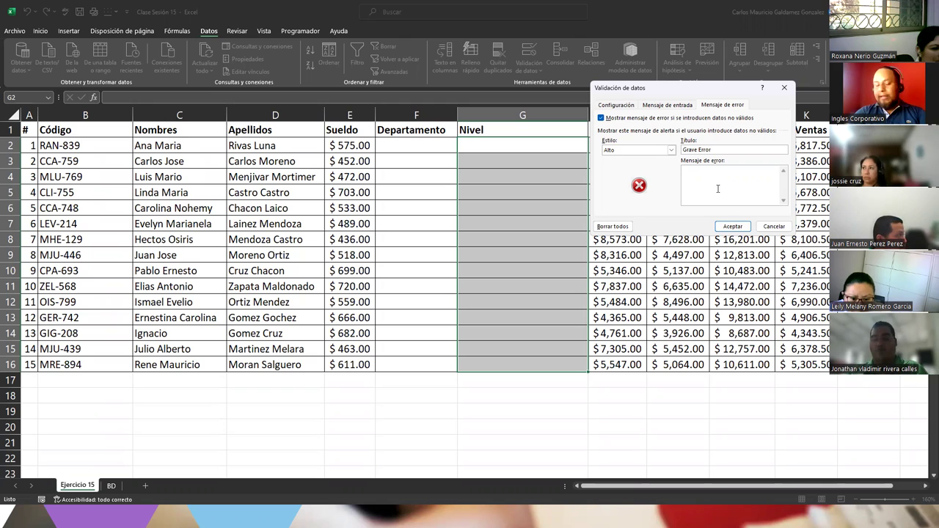
text(E)
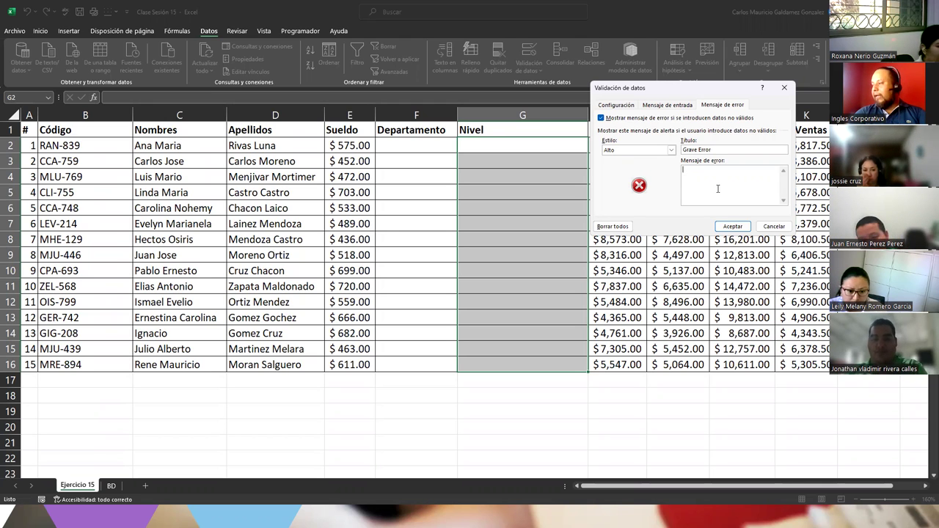
text(El dat)
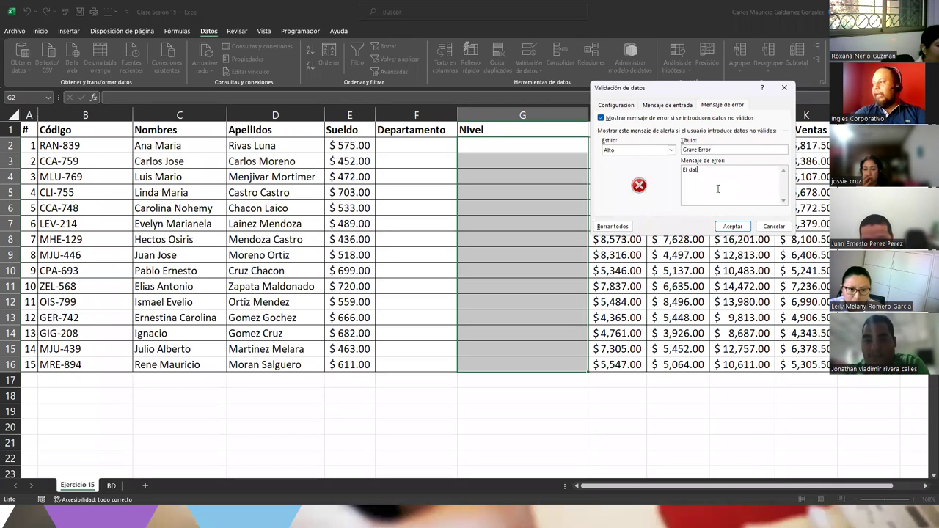
text(o ingresa)
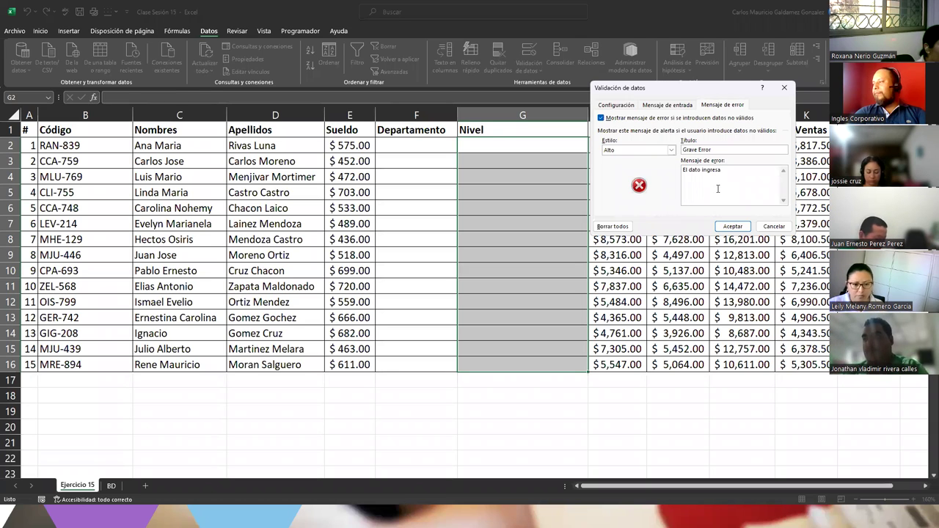
text(do no corresponmde)
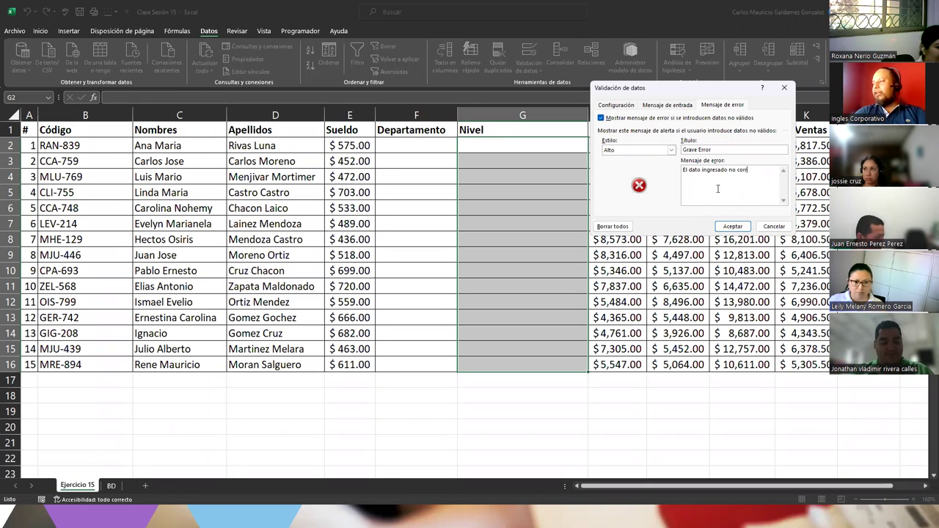
key(BackSpace)
key(BackSpace)
key(BackSpace)
text(d)
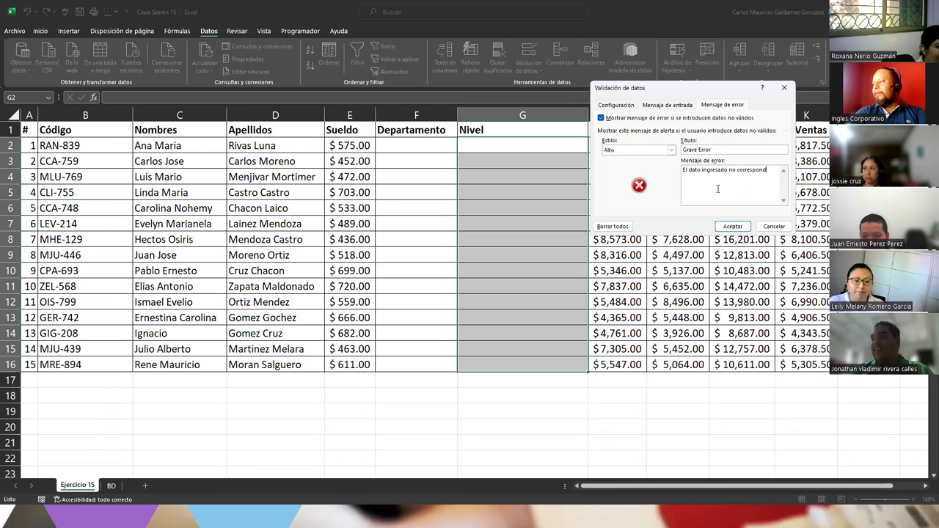
text(e a los datos)
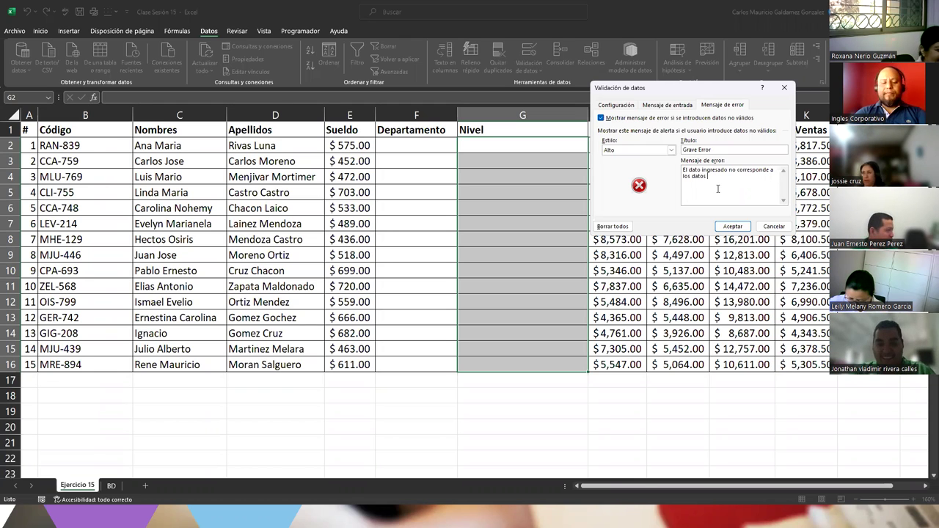
text( so)
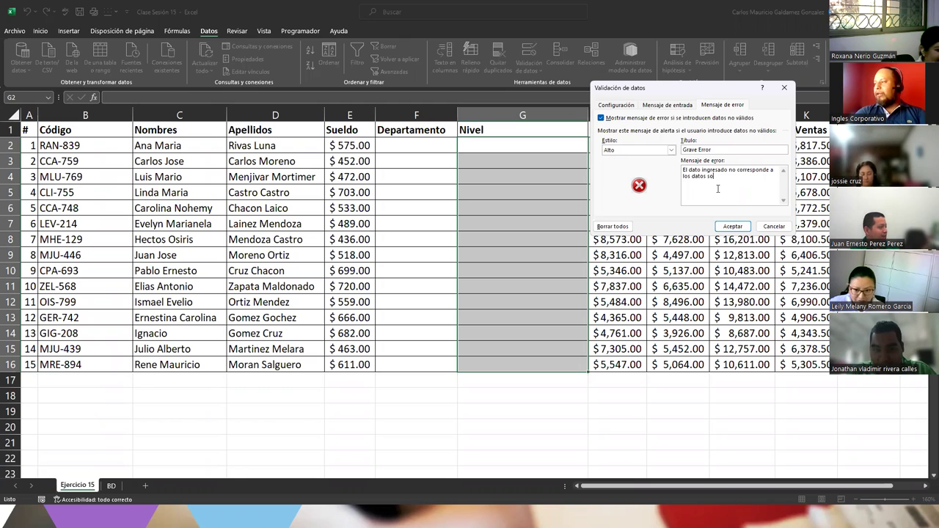
key(BackSpace)
key(BackSpace)
text(disponibles.)
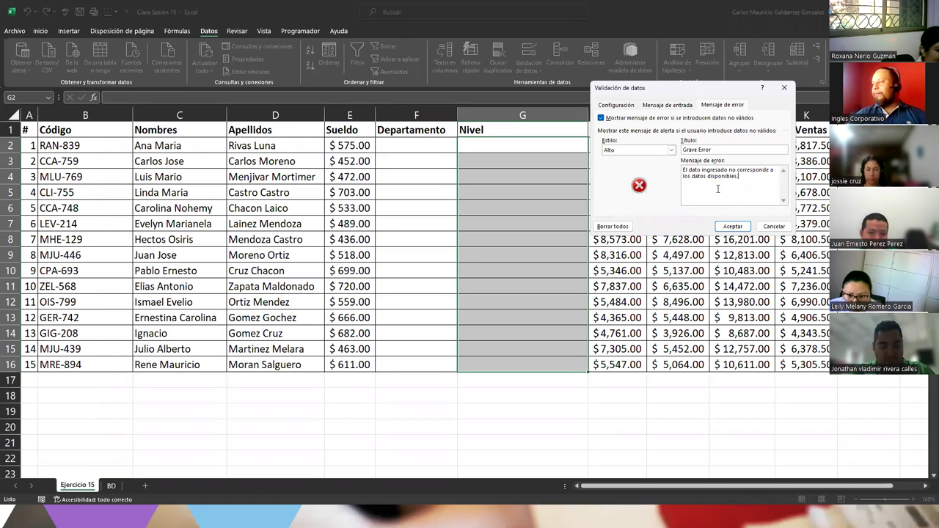
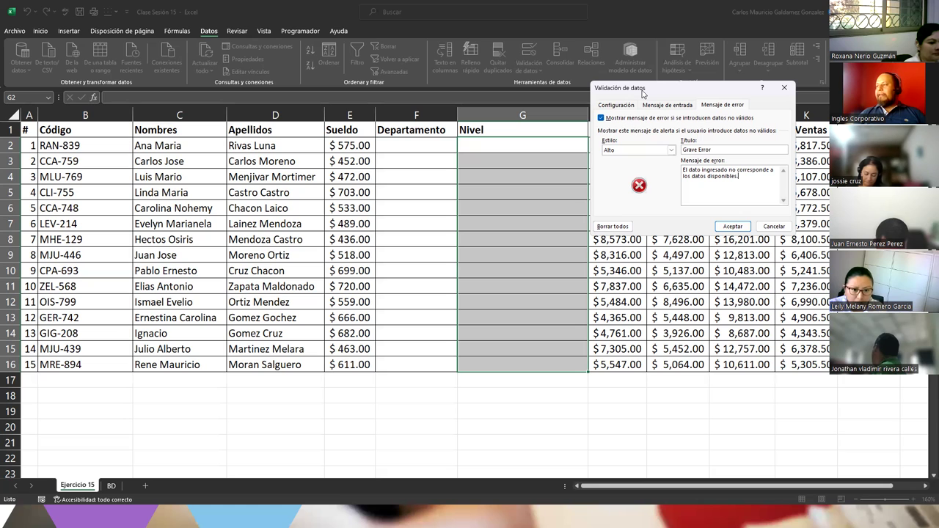
drag(643, 92, 209, 70)
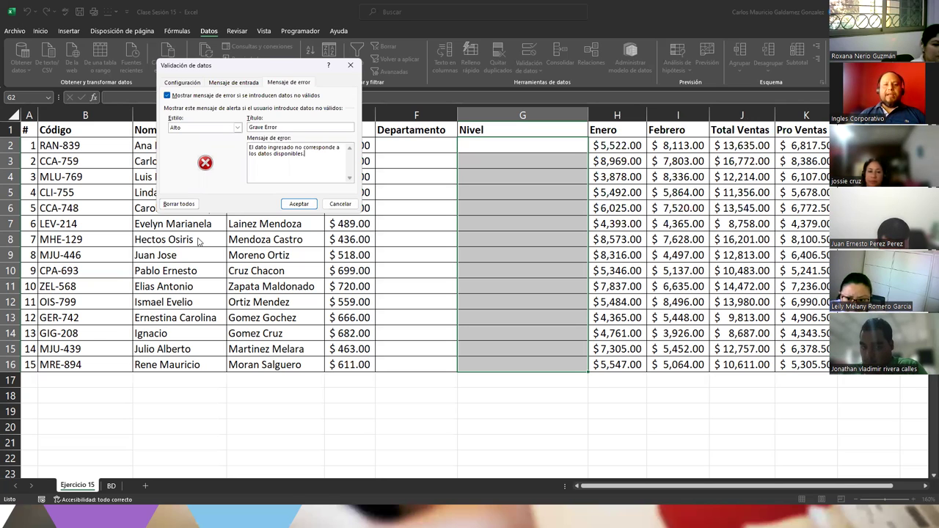
click(298, 205)
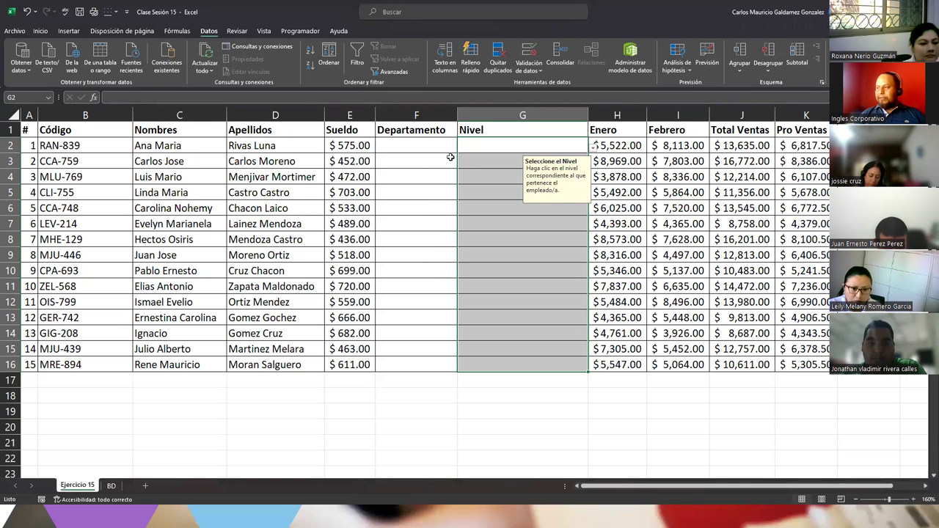
Step: Check the input message on G2 and review its validation rule's error and input message settings without changing them
click(413, 159)
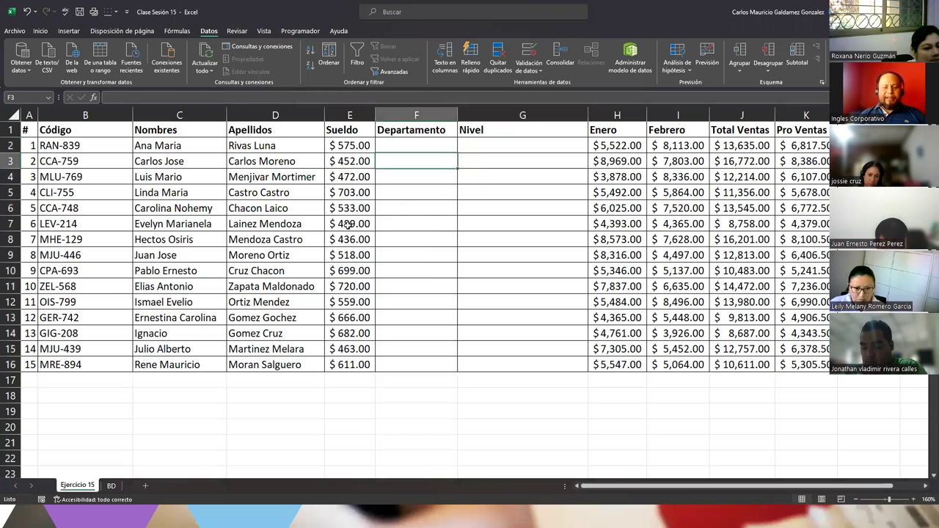
click(496, 148)
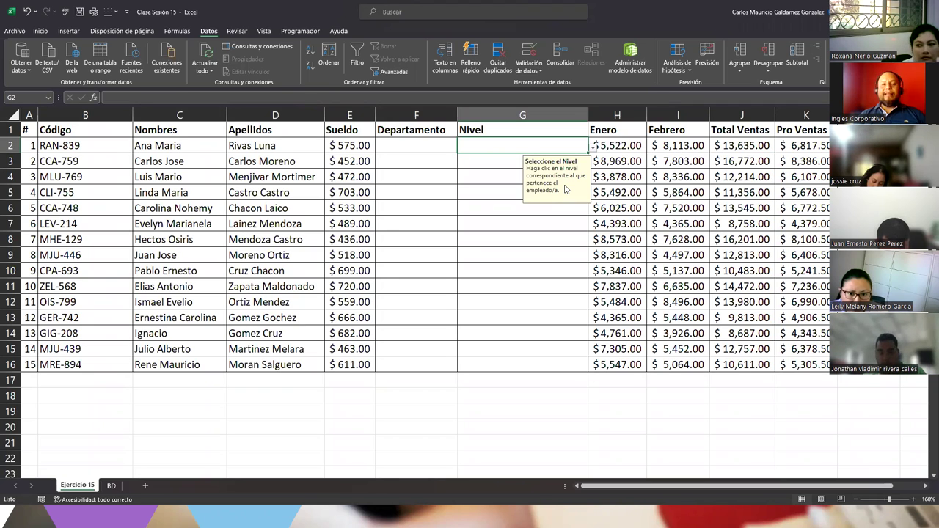
click(529, 49)
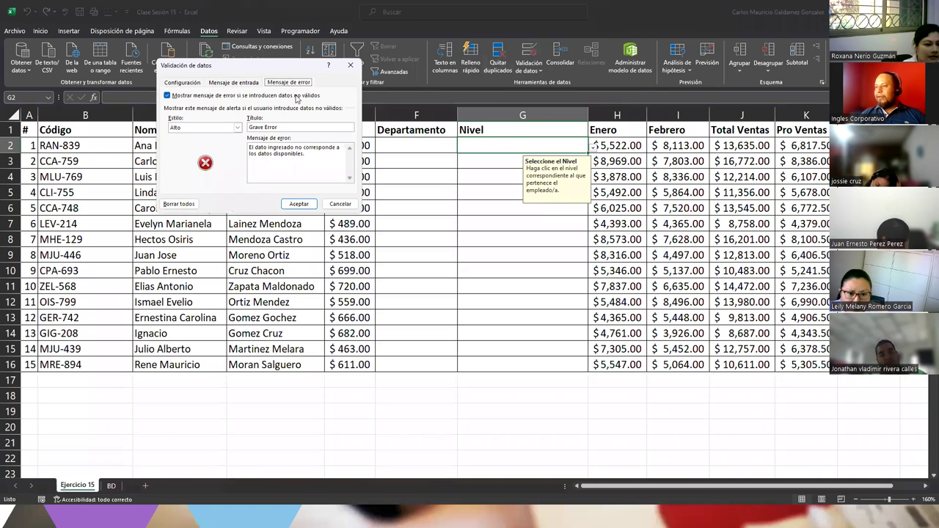
click(232, 83)
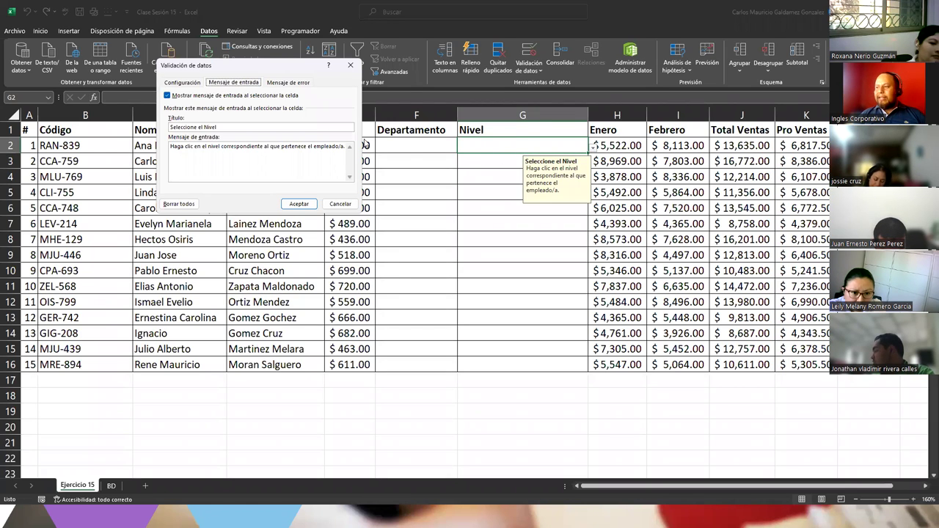
click(340, 204)
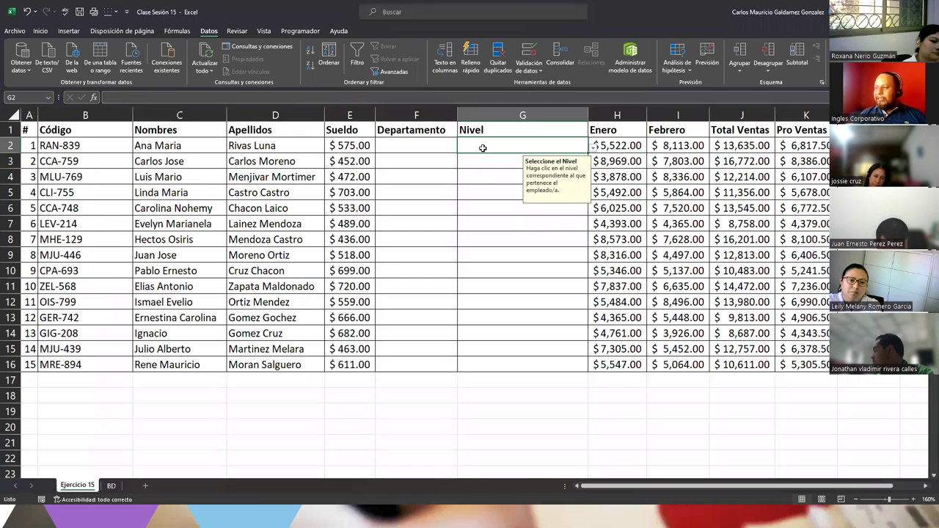
Step: Try to enter "Nivel 90" in G2 to test the Nivel validation rule, and cancel the entry
text(Nivel 90)
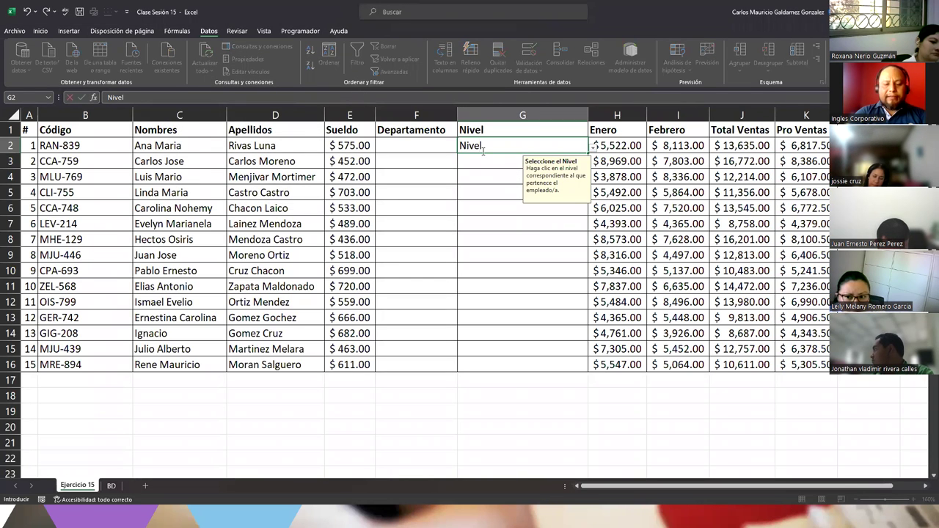
key(Return)
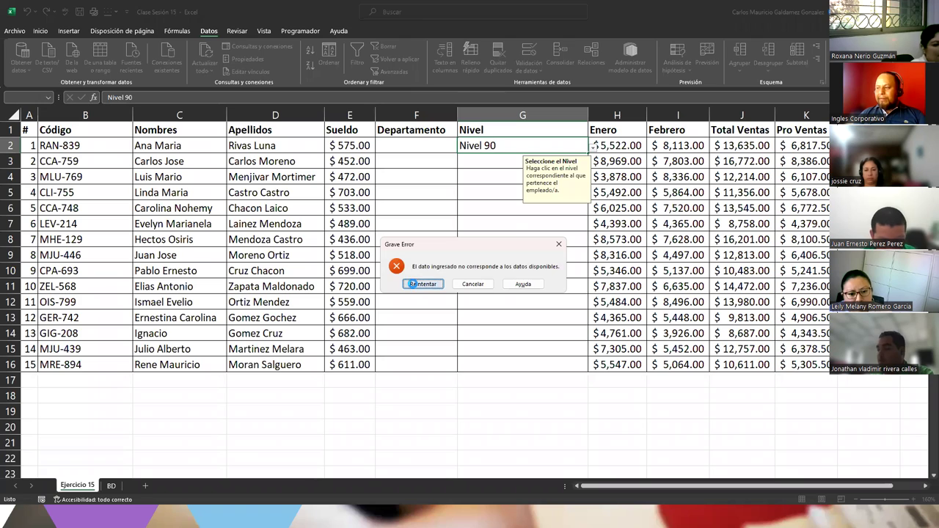
key(Return)
key(Return)
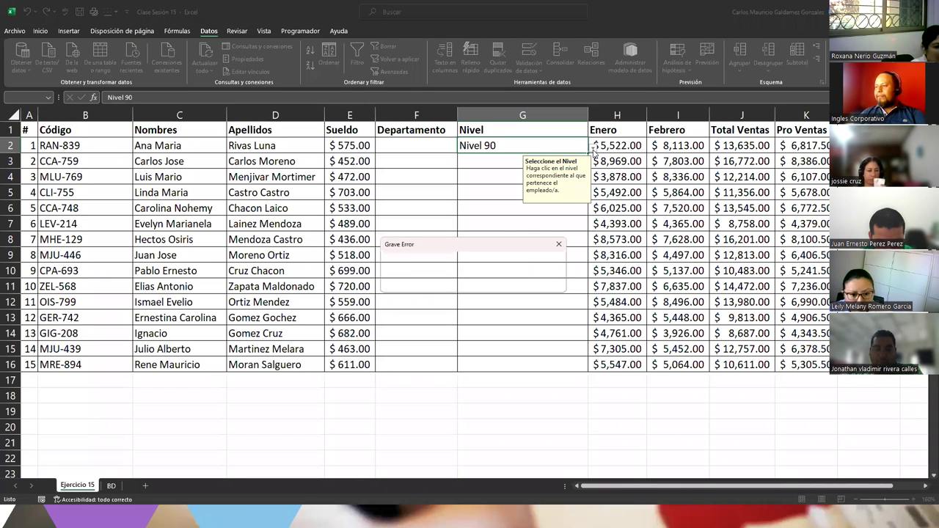
key(Escape)
Step: Choose Nivel B for the first employee's Nivel cell, G2, from its validation list
click(593, 148)
click(482, 170)
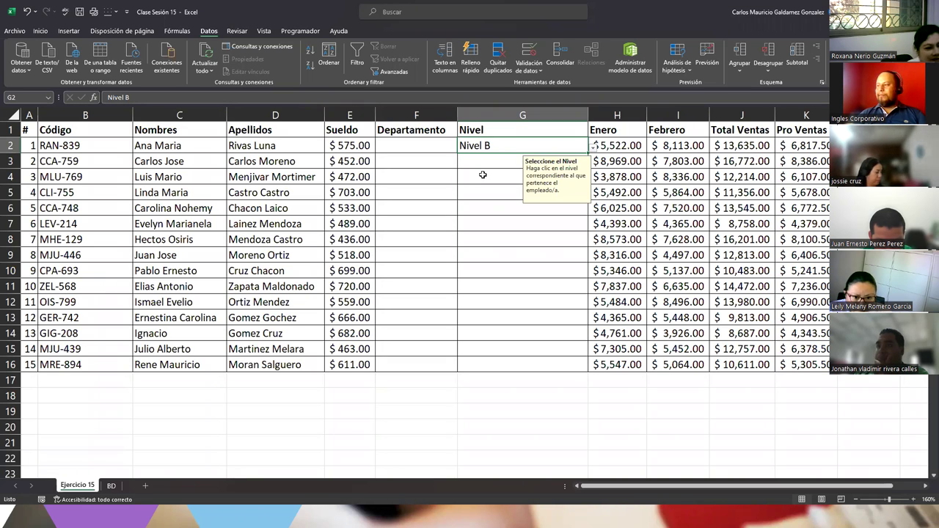
click(491, 159)
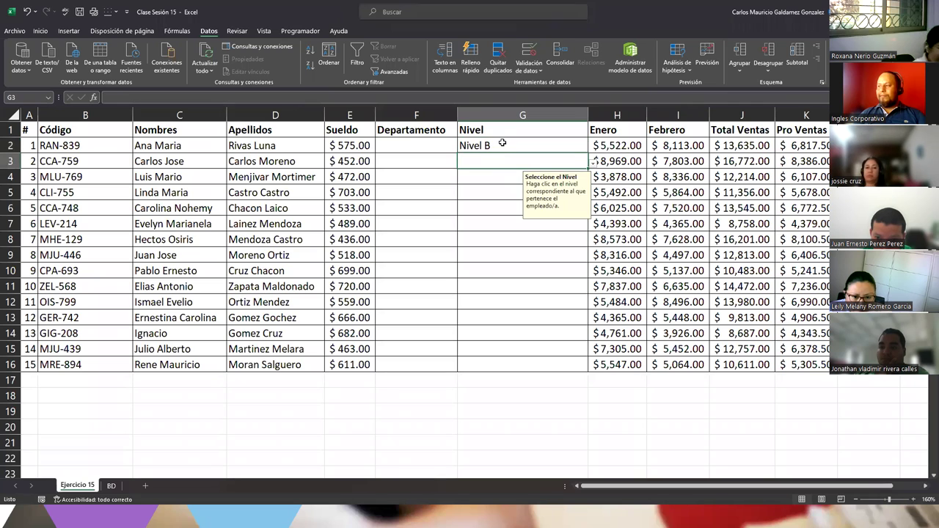
click(502, 143)
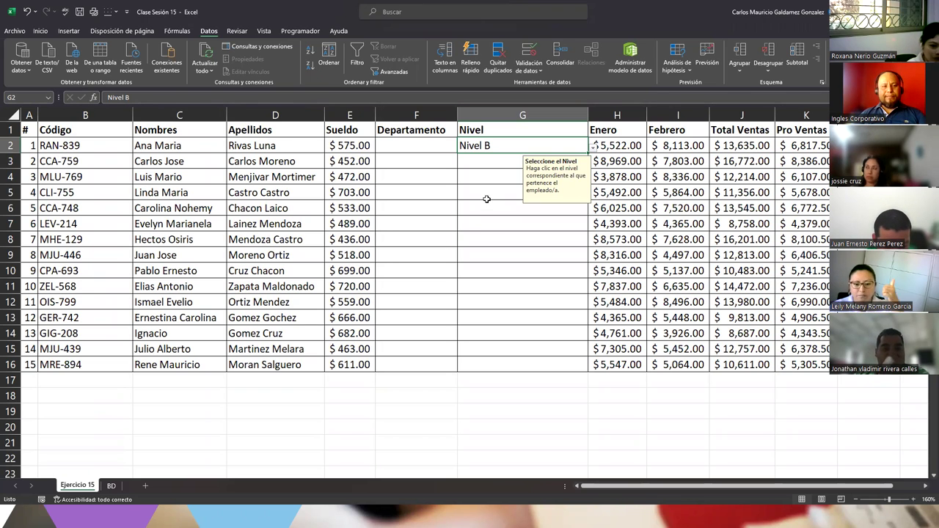
click(477, 237)
Step: Review the Departamento cells F2:F16 and the department source list in B29:B41
drag(400, 146, 401, 351)
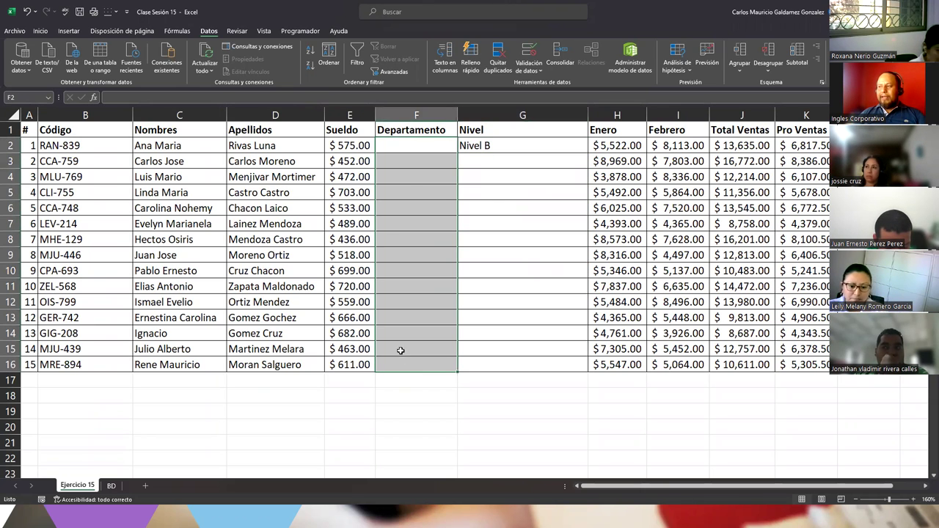
scroll(85, 404, down, 5)
drag(64, 336, 78, 457)
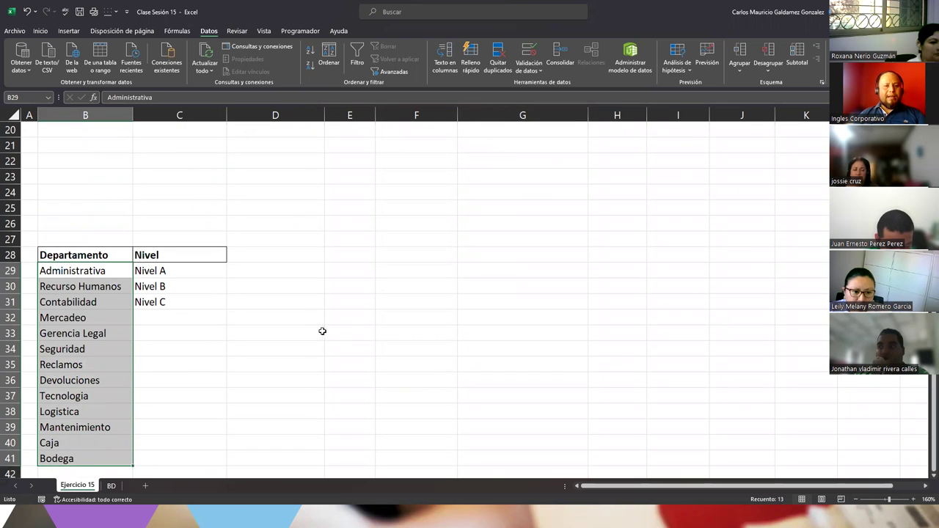
scroll(322, 332, up, 6)
drag(404, 148, 393, 365)
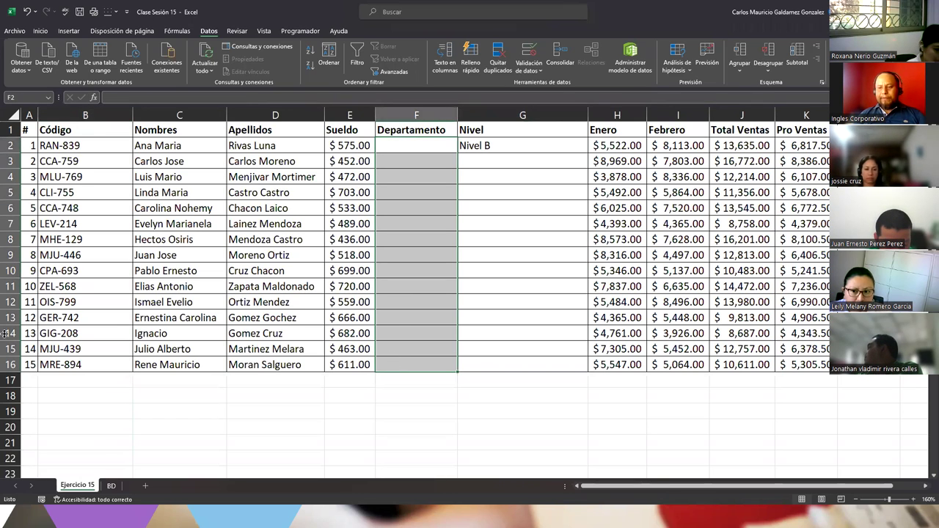
click(367, 302)
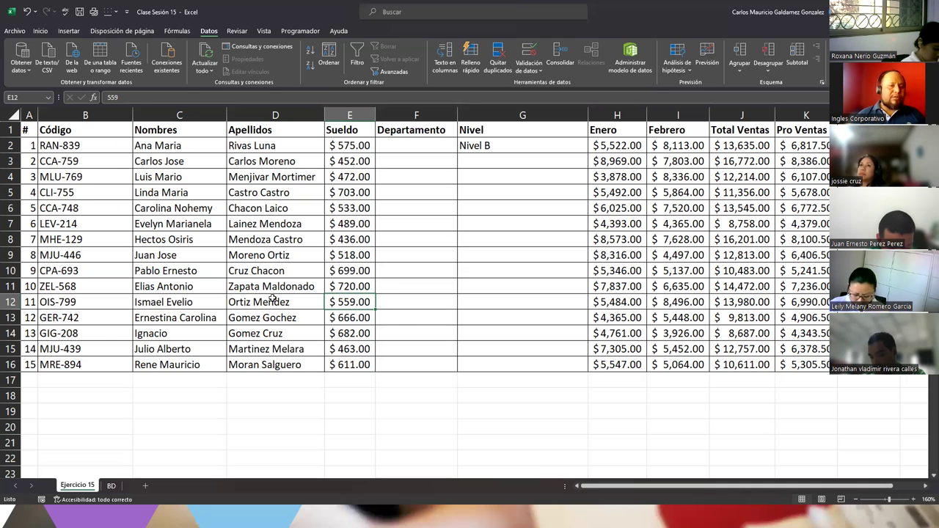
drag(421, 145, 398, 364)
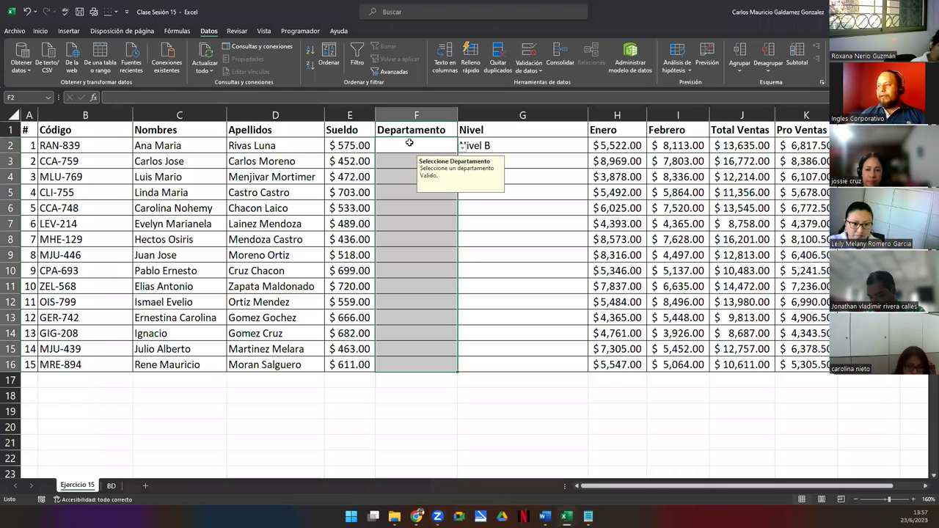
Step: Try to enter "Santa Ana" in F2 to test the Departamento validation rule, and cancel the entry
click(410, 142)
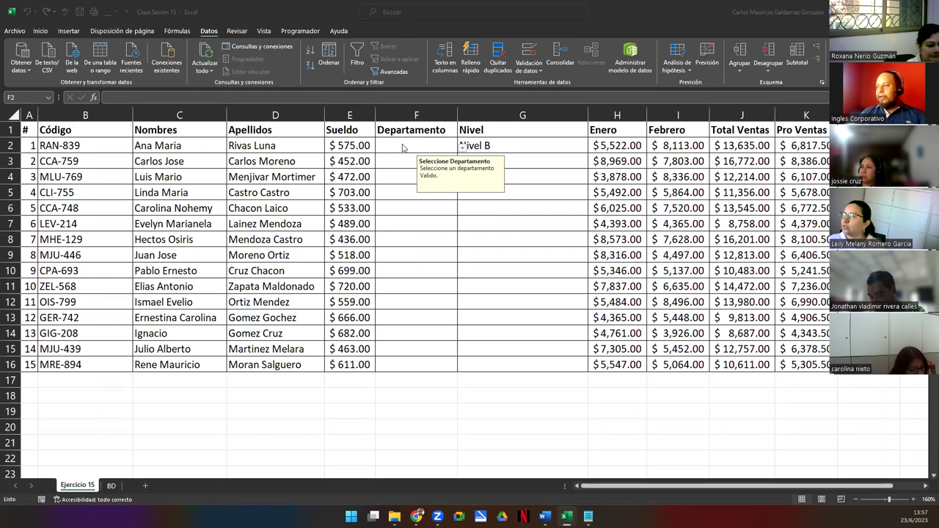
click(401, 145)
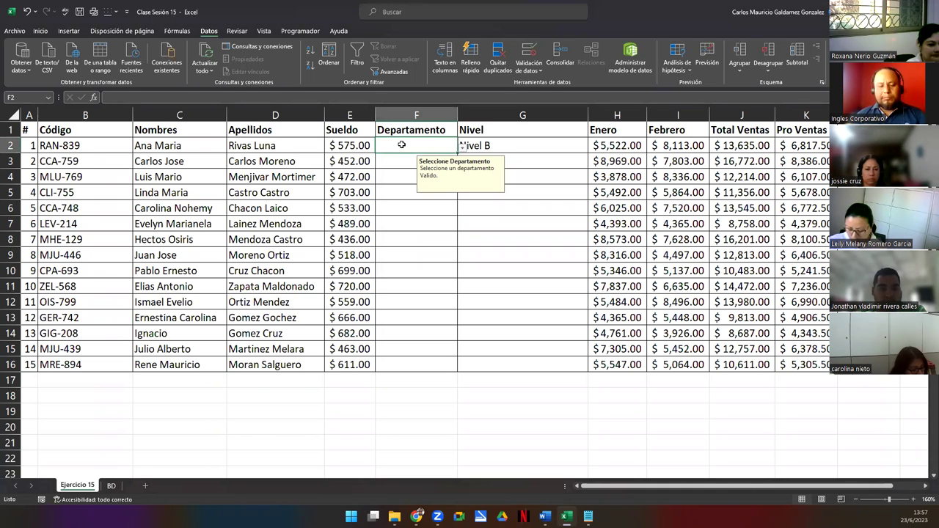
text(Santa Ana)
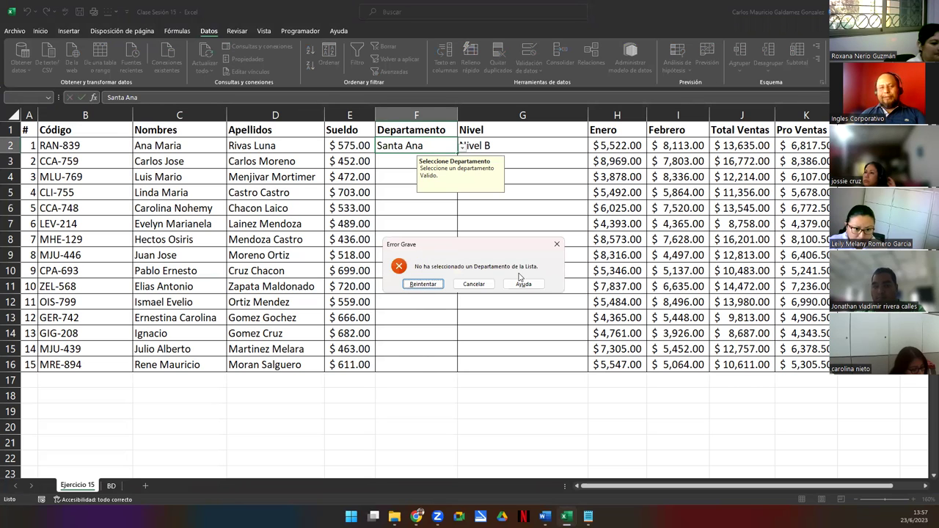
click(470, 285)
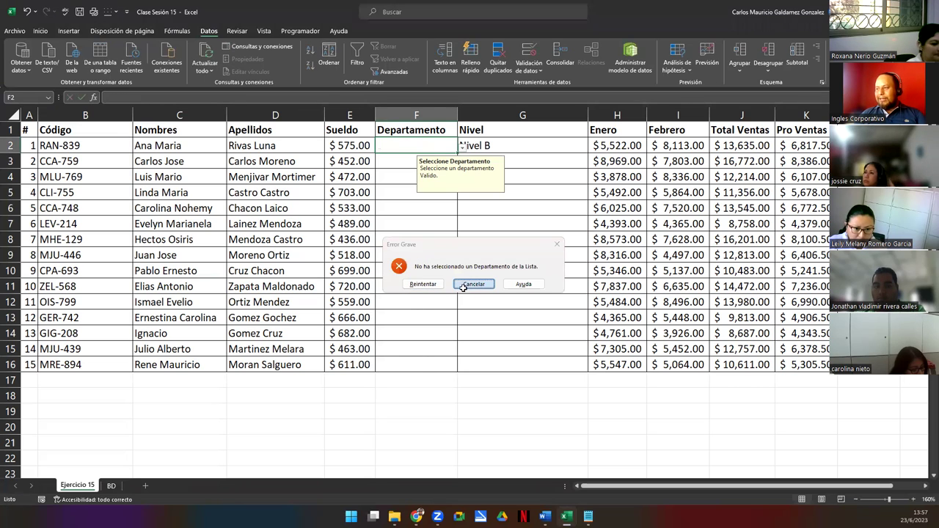
Step: Choose Gerencia Legal for F2, Devoluciones for F3 and Administrativa for F4 from the Departamento validation list
click(462, 149)
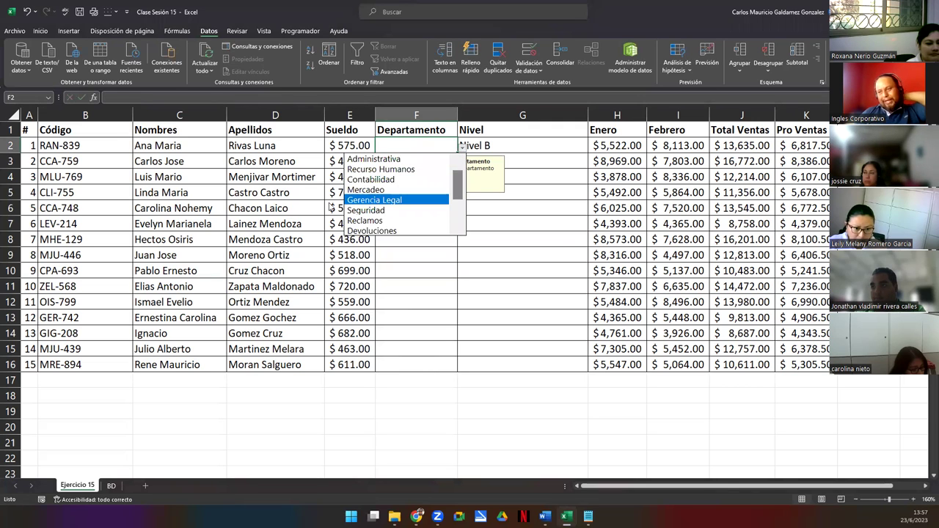
click(410, 200)
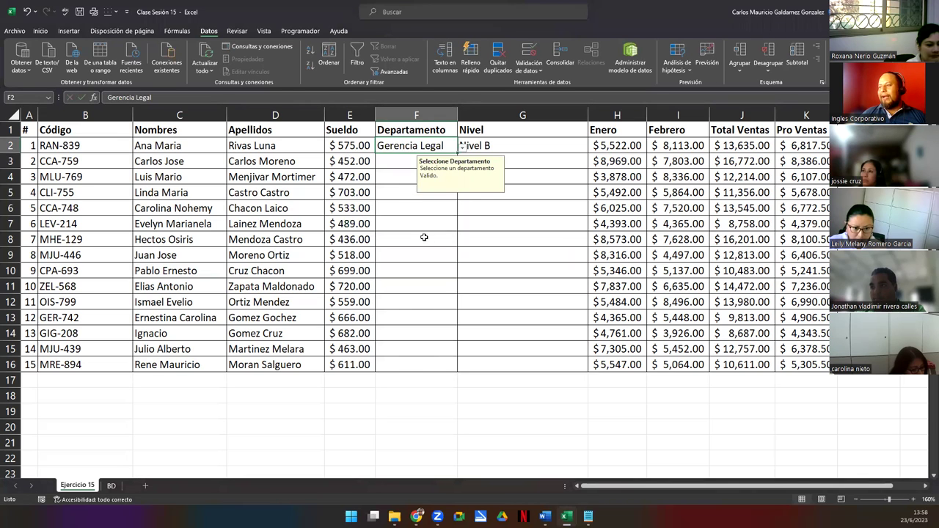
click(400, 162)
click(461, 164)
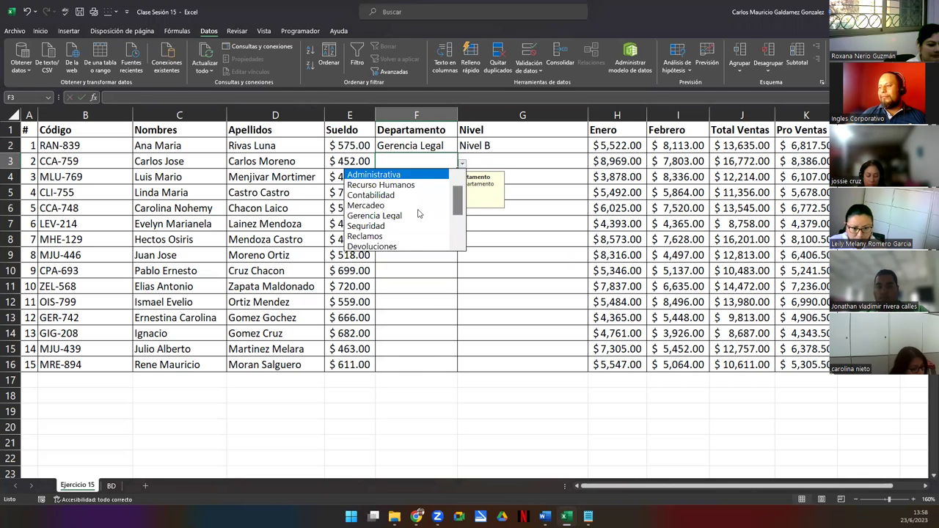
click(405, 245)
click(447, 183)
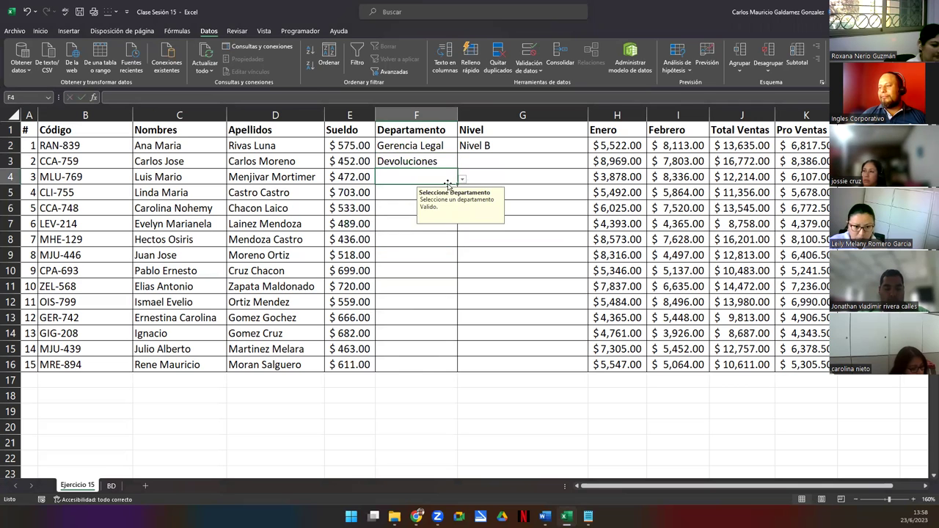
click(462, 179)
click(404, 187)
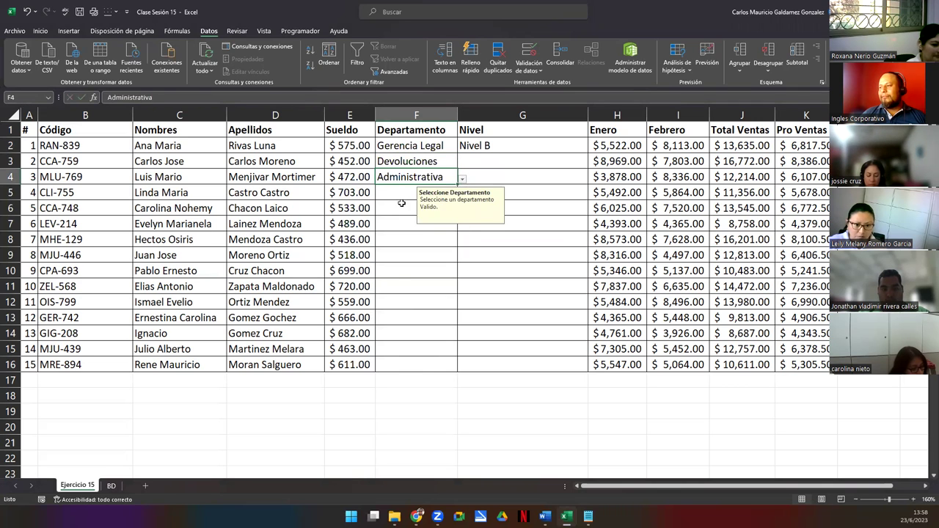
click(396, 193)
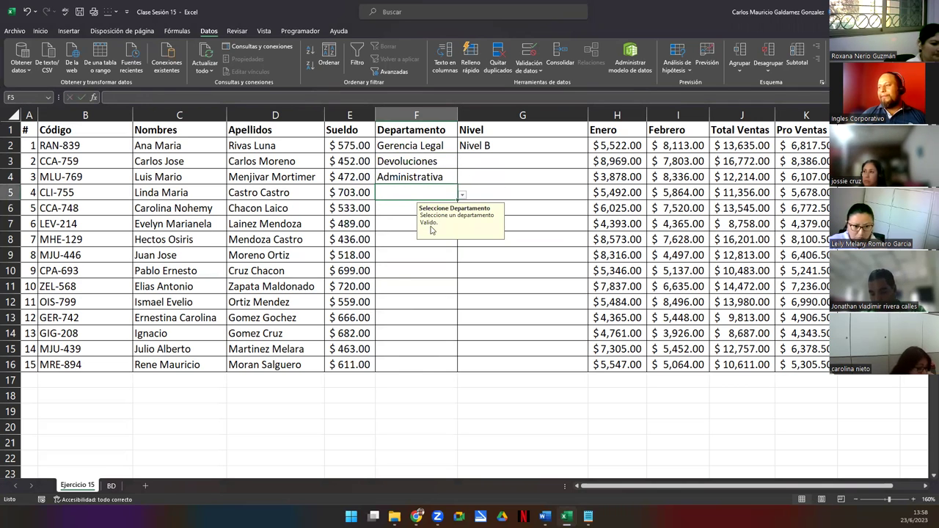
Step: Fill Nivel B from G2 down the Nivel column to G16
click(510, 150)
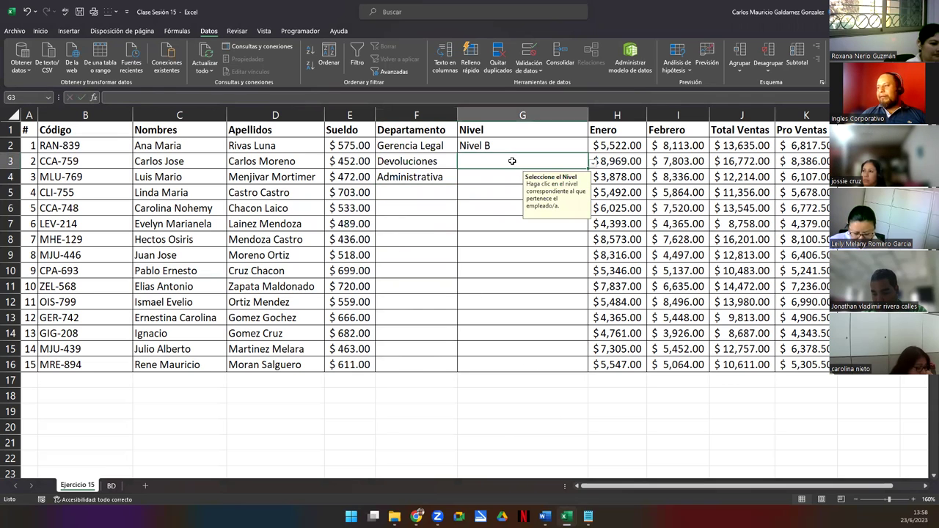
double_click(587, 152)
click(506, 286)
Step: Change the Nivel of G5 and G6 to Nivel A using the validation list
click(508, 194)
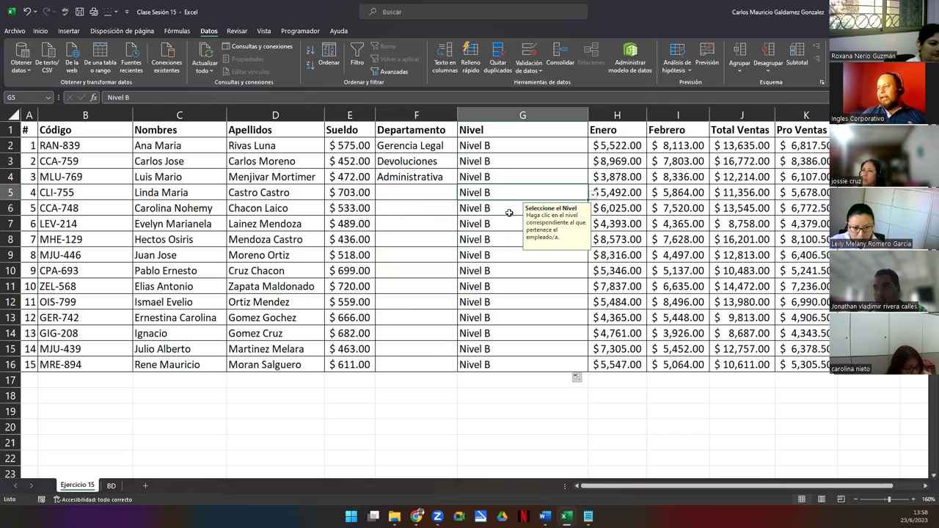
click(593, 193)
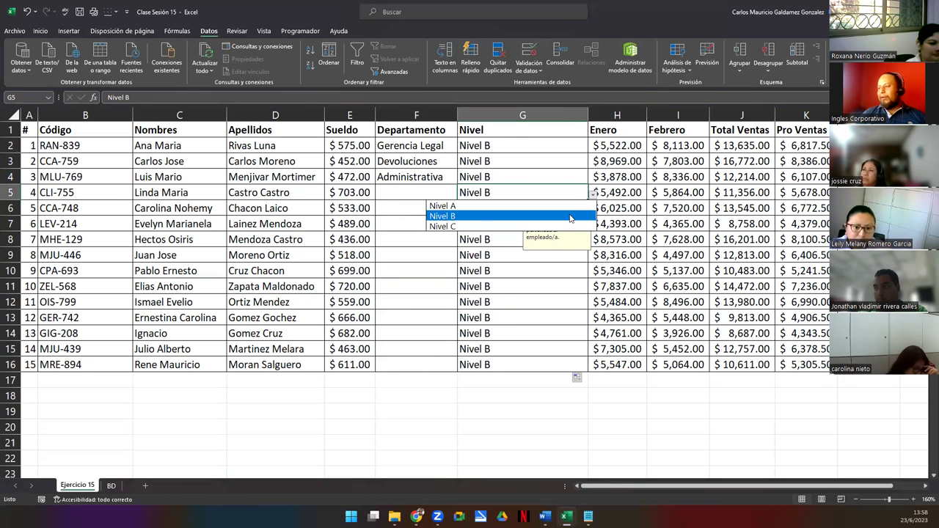
click(458, 206)
click(494, 209)
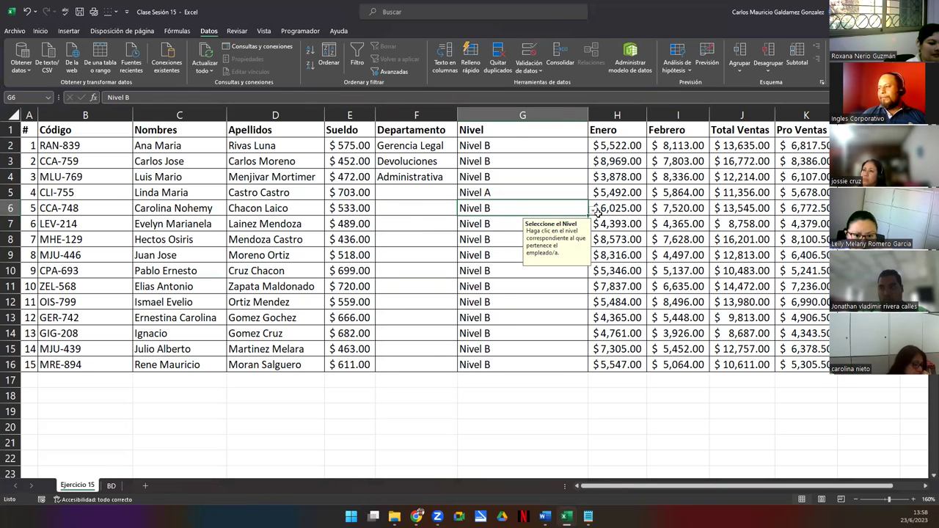
click(593, 212)
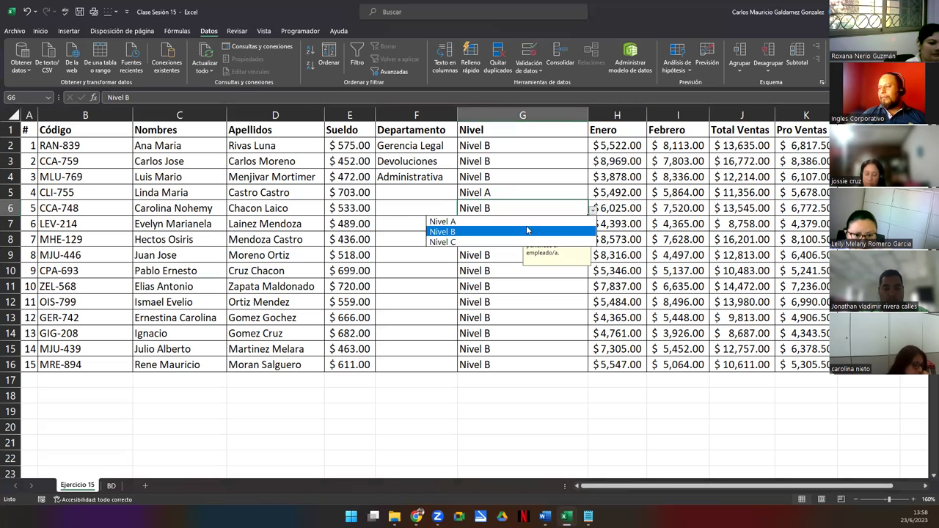
click(527, 220)
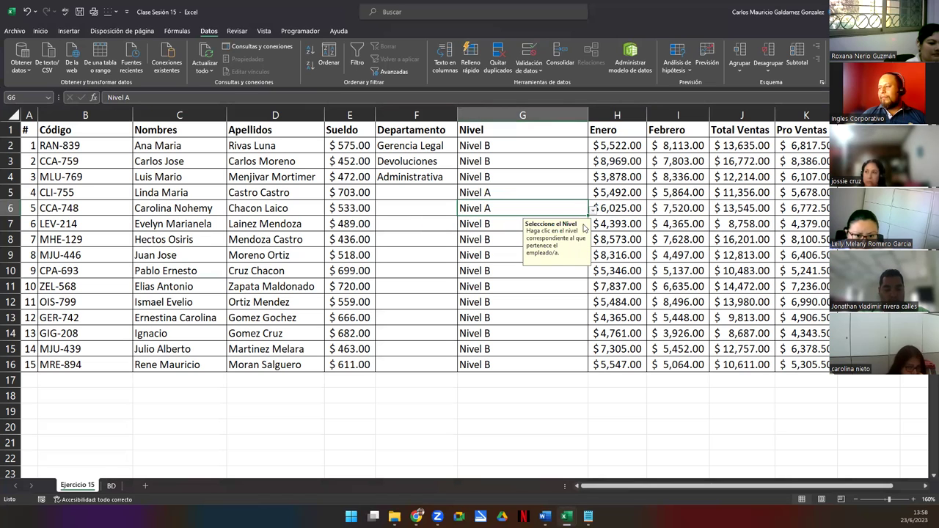
click(504, 222)
Step: Set G11 to Nivel C and copy that value down through G13
click(528, 288)
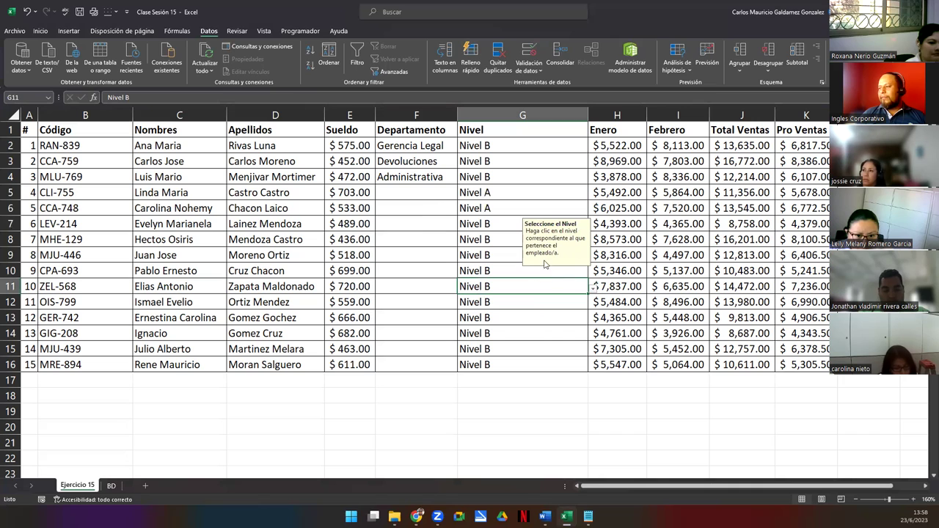
click(593, 291)
click(543, 321)
drag(586, 292, 586, 325)
Step: Fill the Devoluciones and Administrativa pair from F3:F4 down the Departamento column to F10
click(418, 286)
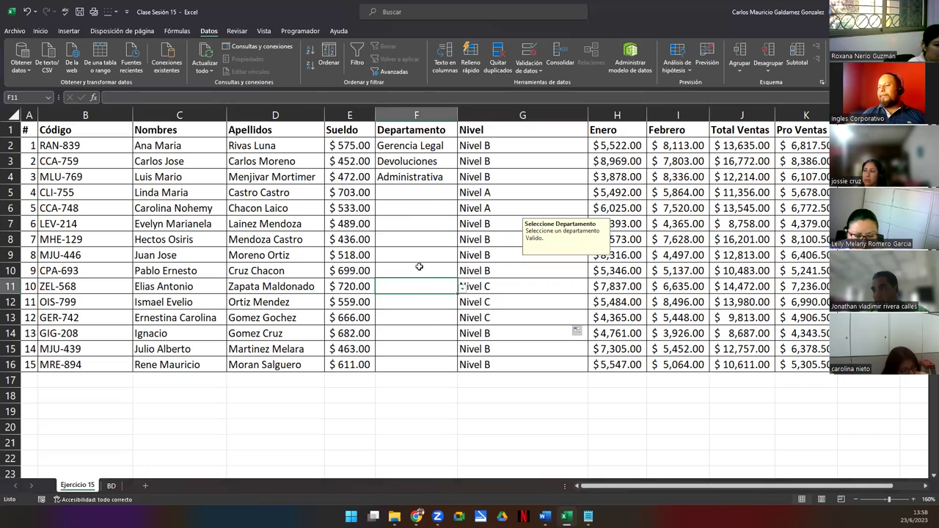
click(401, 179)
drag(419, 165, 445, 276)
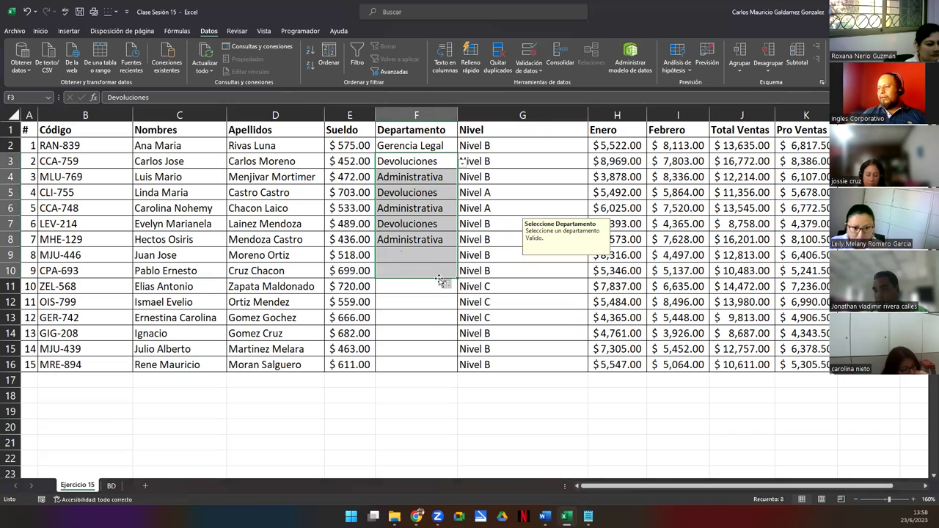
Step: Set the Departamento of F11 to Mercadeo and of F12 to Contabilidad from the validation list
click(431, 289)
click(462, 288)
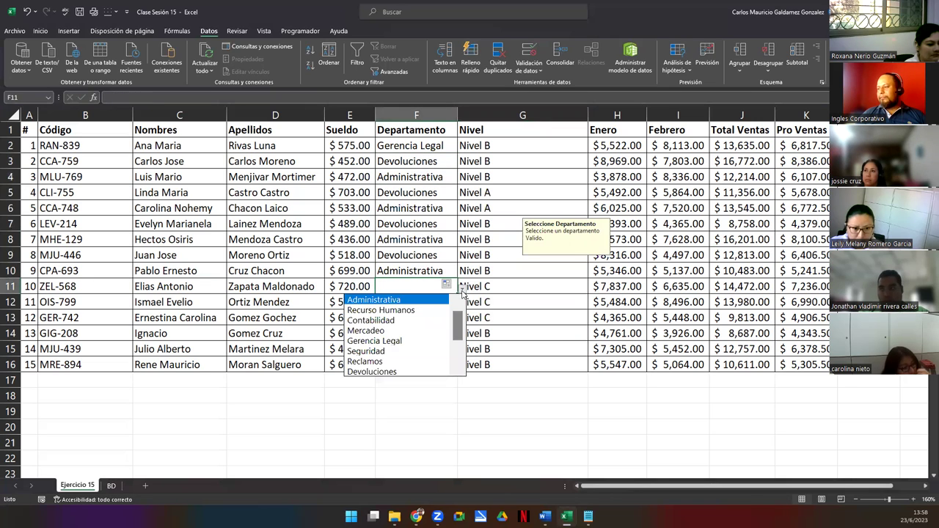
click(393, 332)
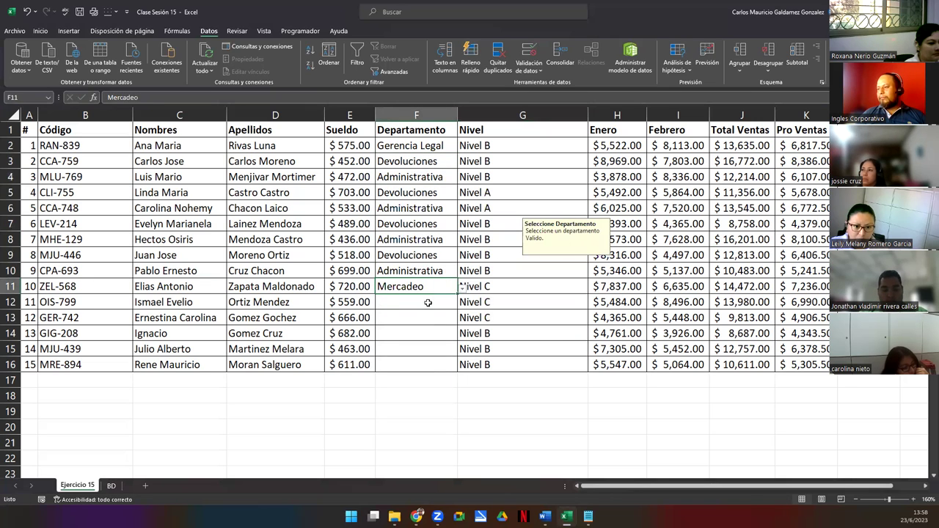
click(428, 303)
click(461, 303)
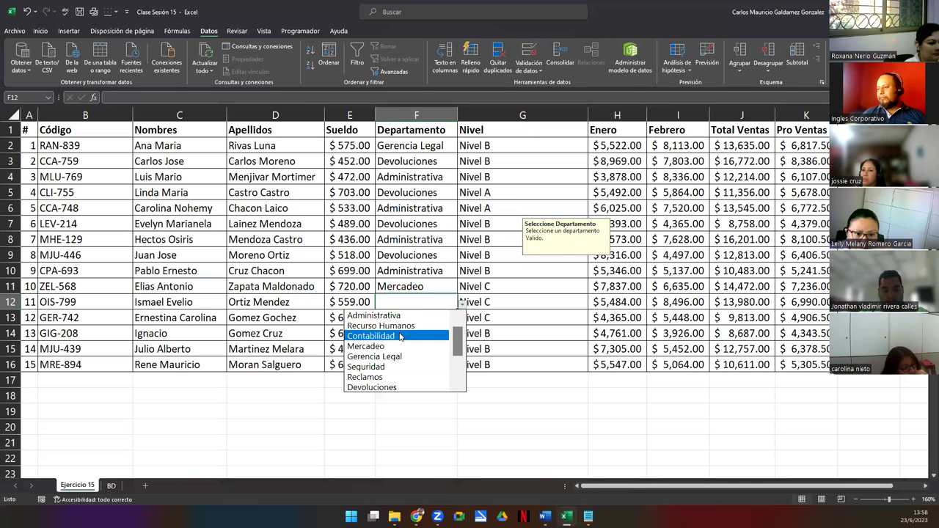
click(400, 336)
Step: Assign Reclamos to F13 and Devoluciones to F14 from the Departamento validation list
click(436, 321)
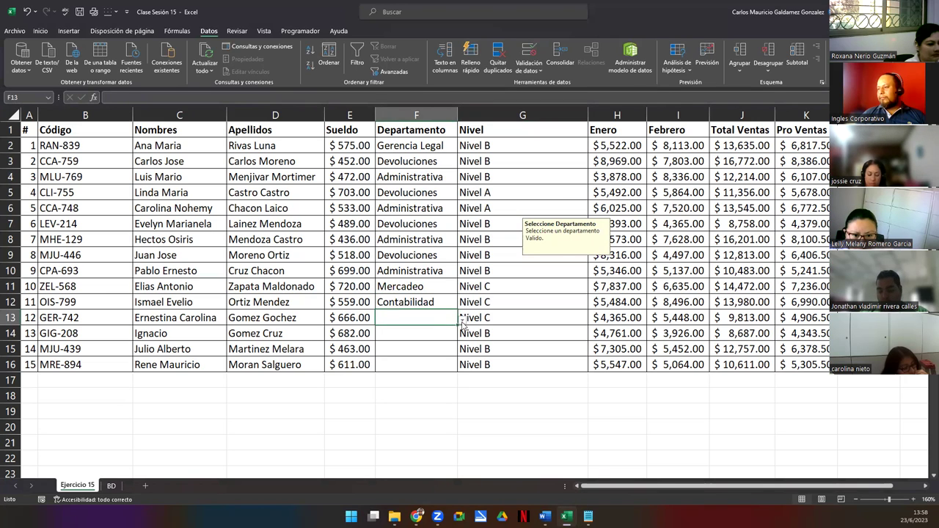
click(462, 318)
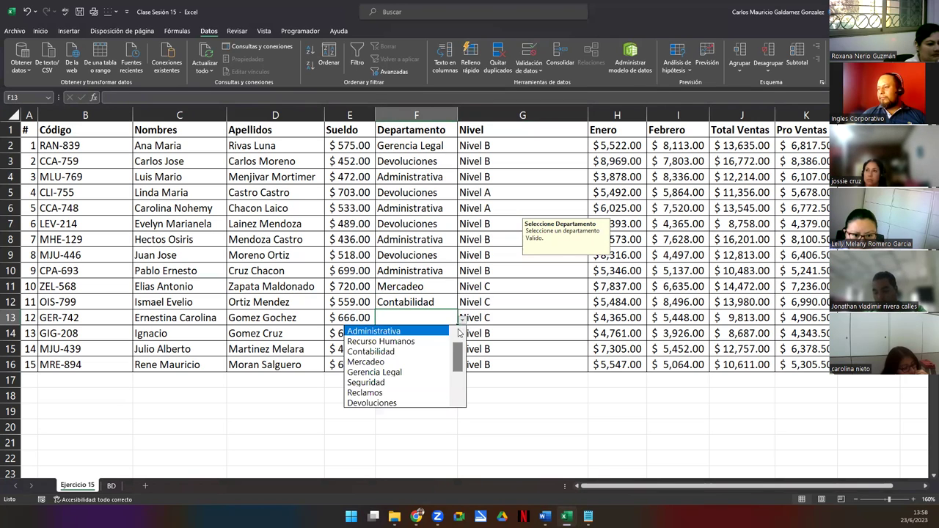
click(403, 382)
click(463, 322)
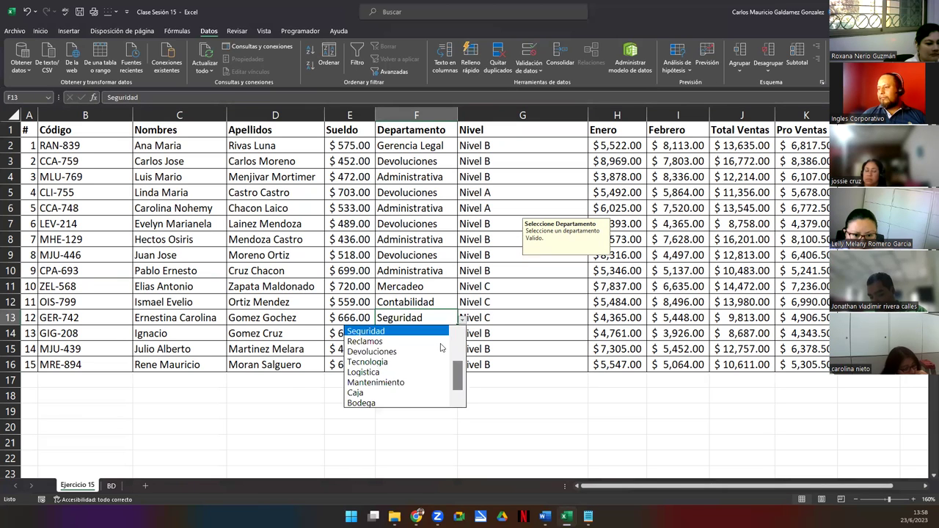
click(402, 341)
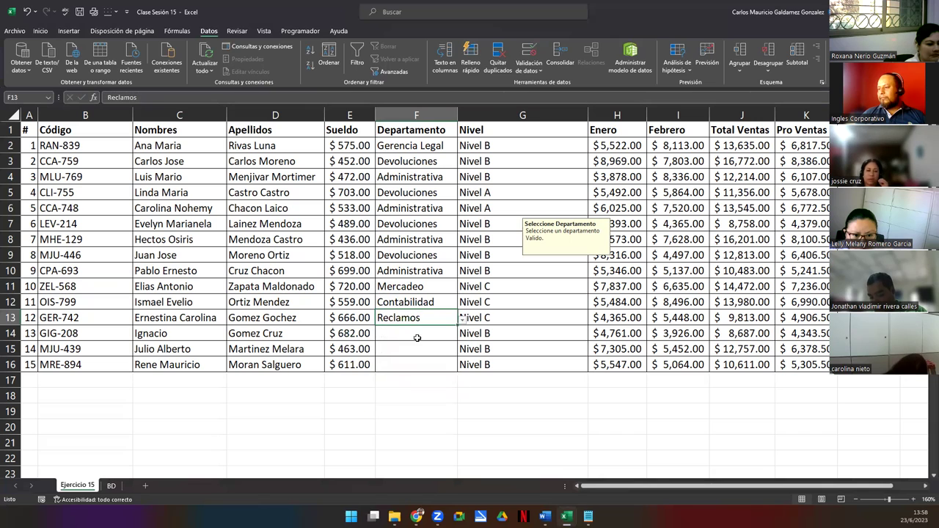
click(417, 338)
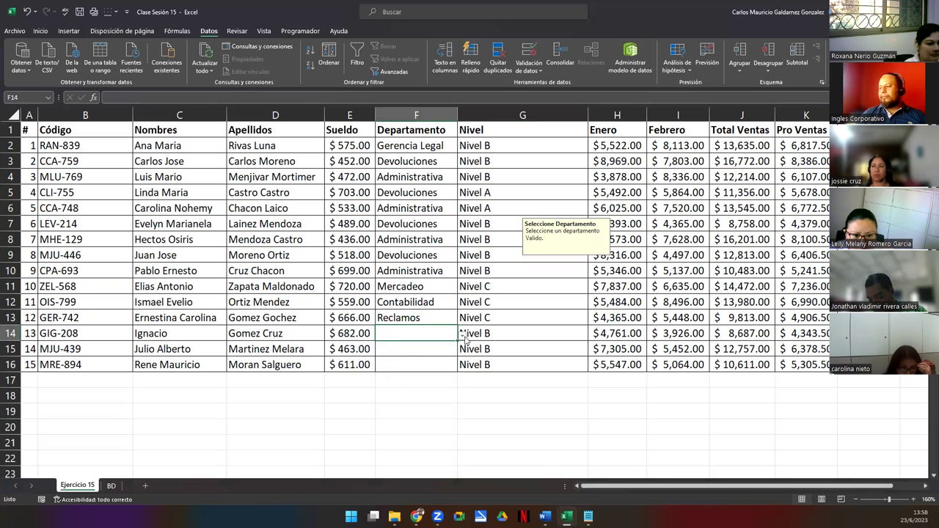
click(465, 336)
click(412, 418)
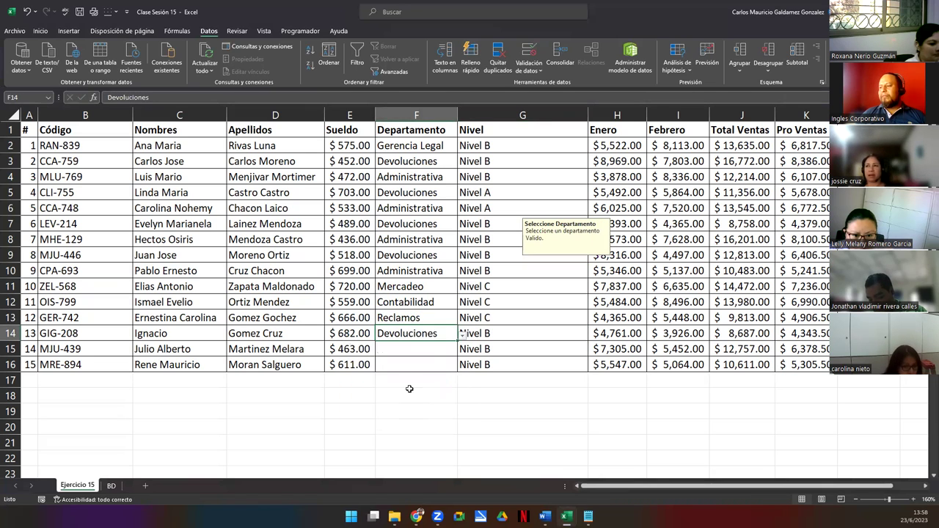
Step: Choose Logistica as the Departamento for F15 from the validation list
click(413, 349)
click(465, 352)
click(425, 349)
scroll(440, 330, down, 5)
scroll(443, 315, up, 5)
click(463, 351)
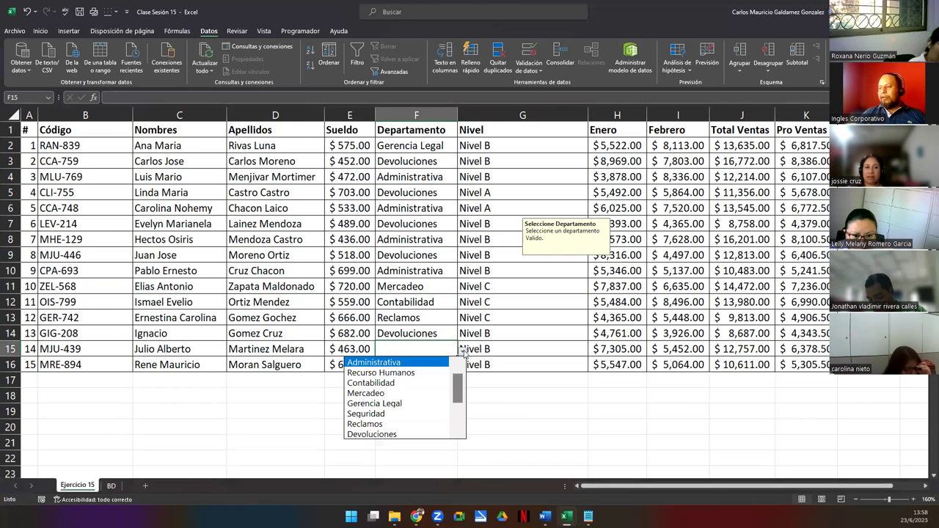
scroll(401, 398, down, 2)
click(400, 403)
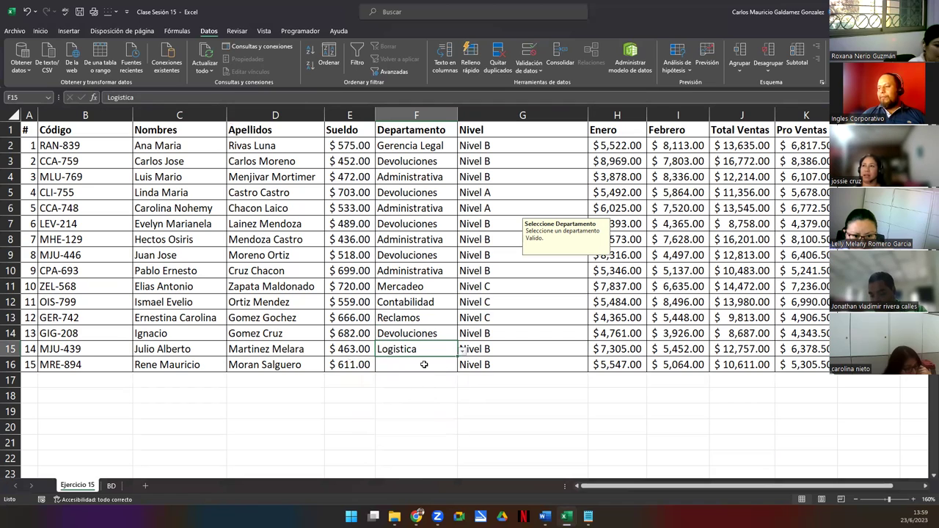
Step: Choose Caja as the Departamento for the last employee row, F16, from the validation list
click(451, 365)
click(462, 366)
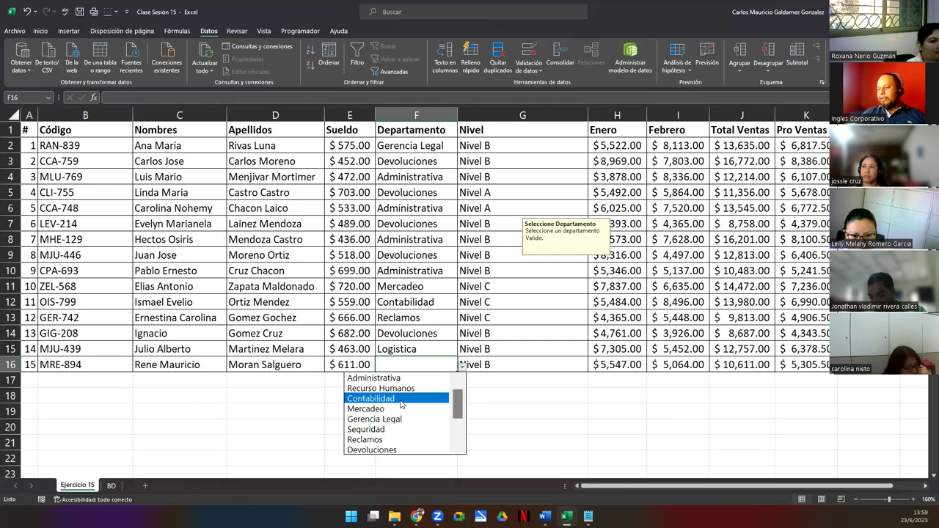
drag(456, 413, 456, 434)
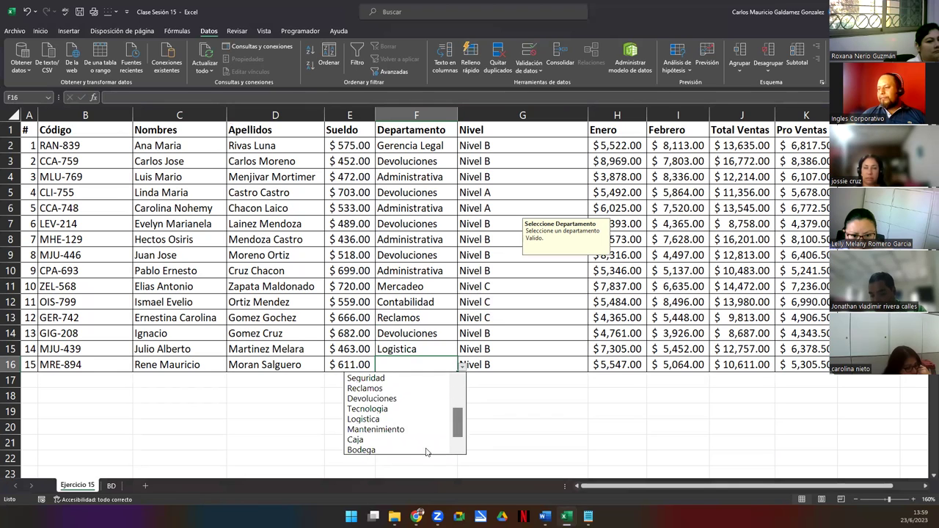
click(378, 439)
click(413, 336)
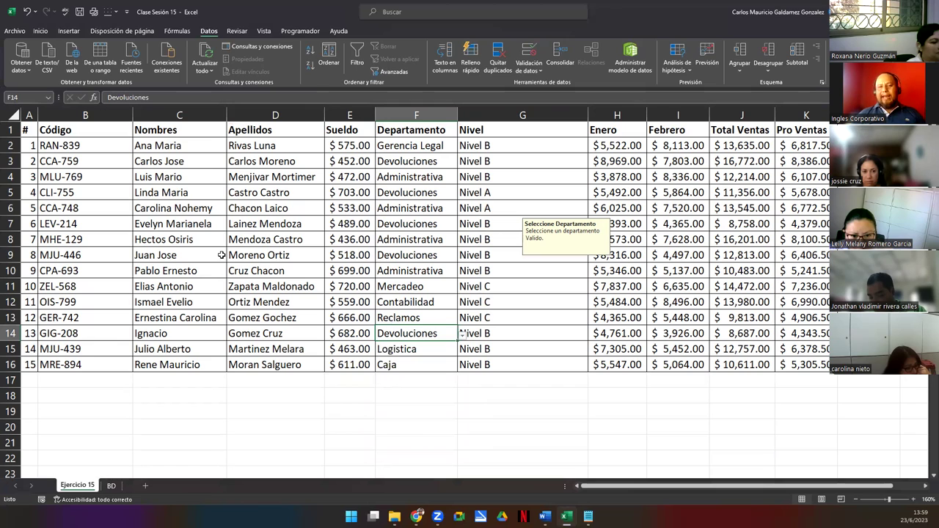
click(516, 257)
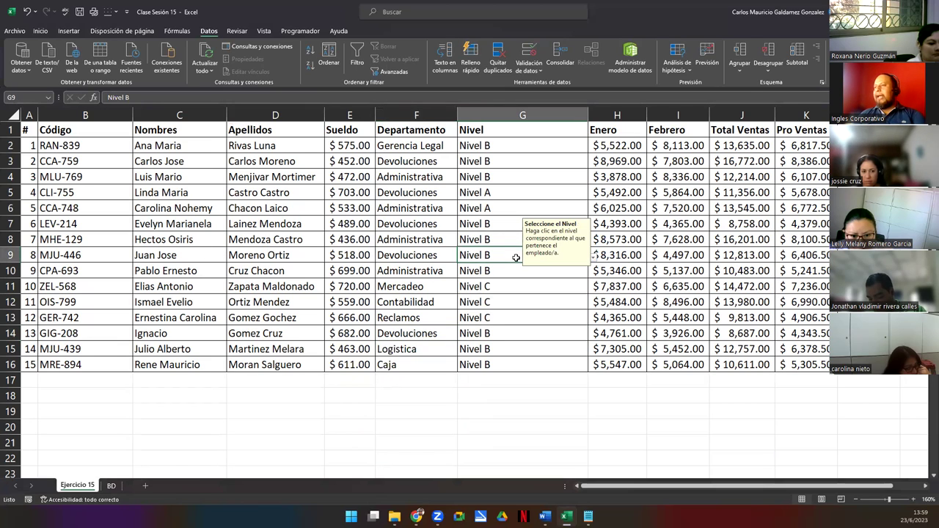
click(445, 219)
drag(414, 176, 415, 192)
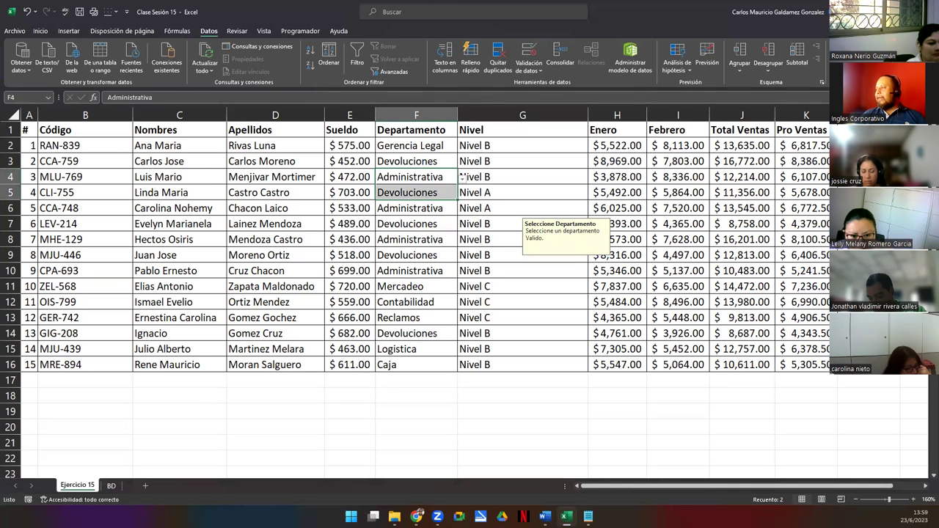
Step: Switch to the slide presentation and advance the slide show
key(alt+Tab)
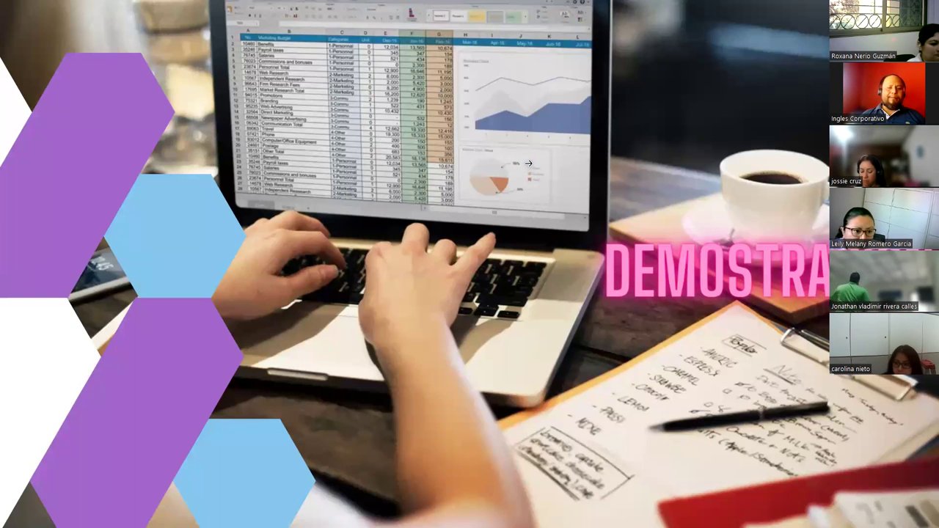
key(Right)
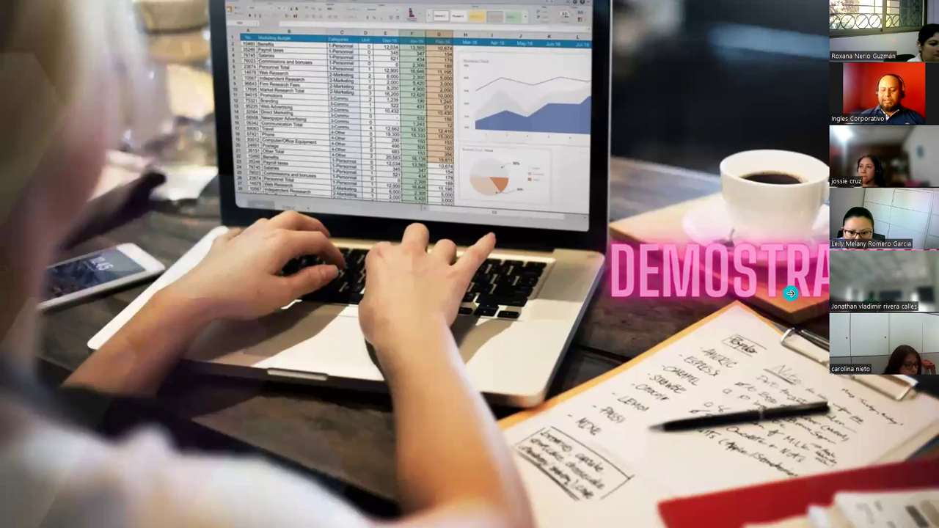